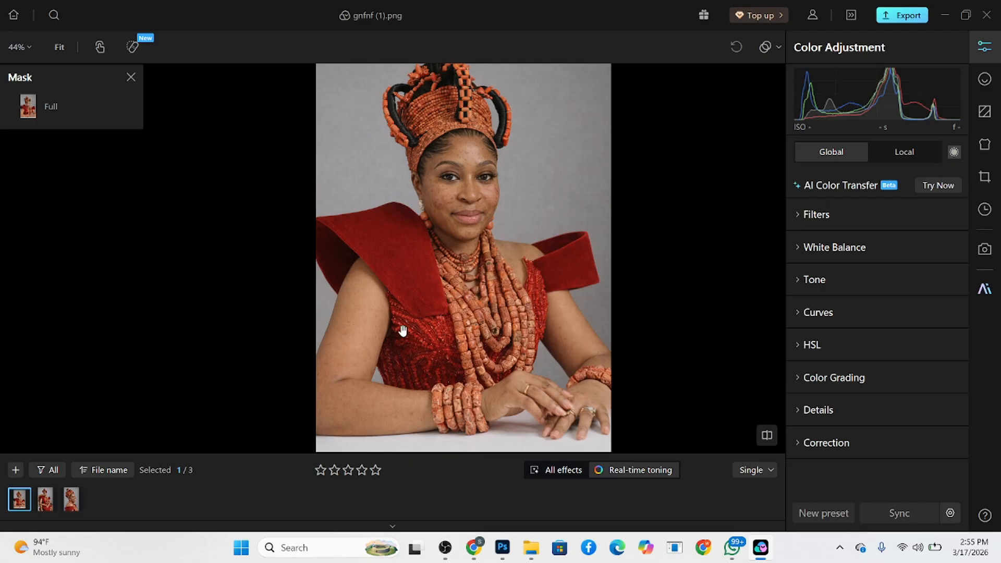
- Look through the three imported portraits and return to gnfnf (1).png
left_click_drag(402, 331, 346, 351)
left_click(44, 500)
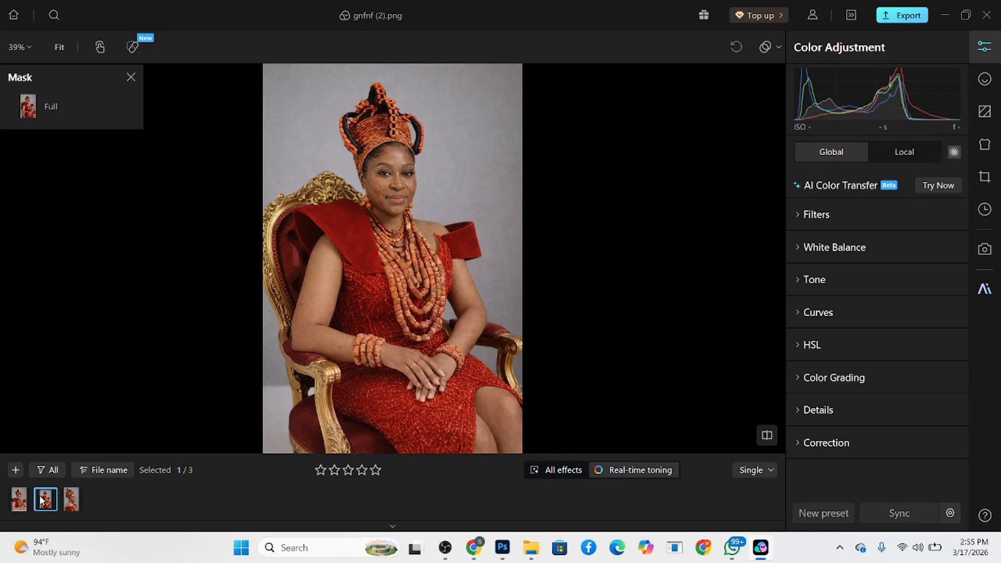
left_click(73, 502)
left_click(20, 508)
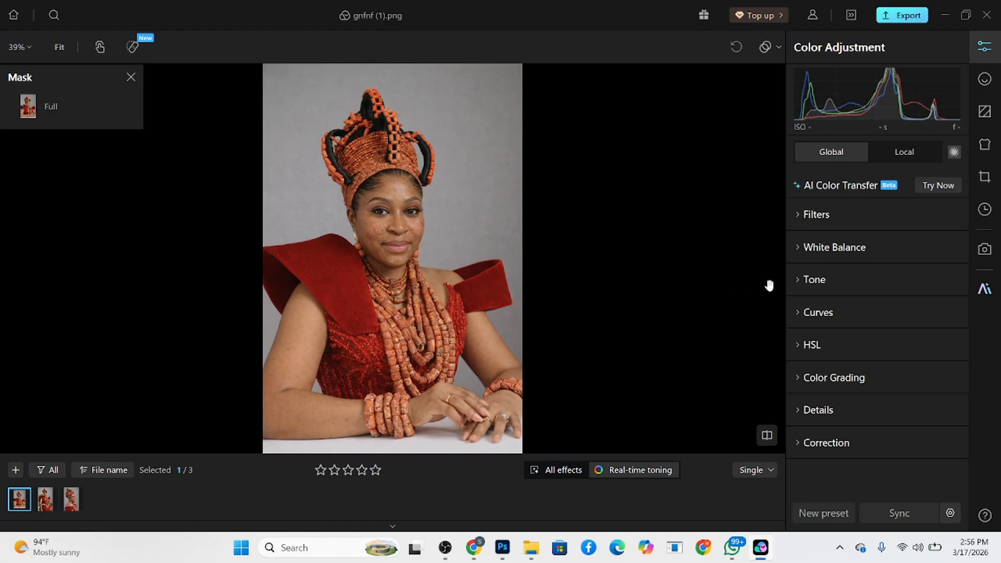
- Adjust the portrait's global tone with shadows 45, highlights 9 and contrast 6
left_click(801, 292)
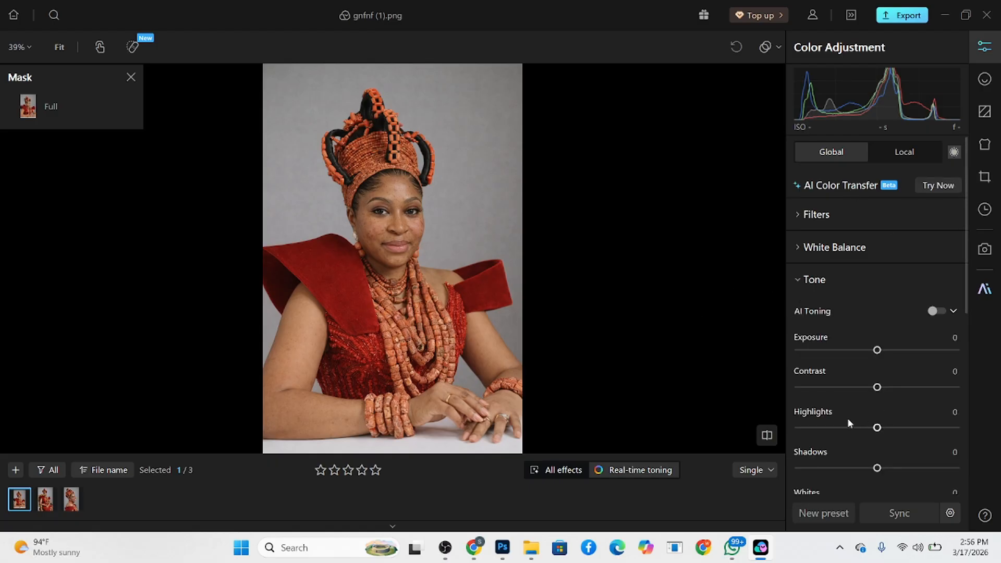
scroll(861, 415, "down", 2)
left_click_drag(877, 389, 909, 397)
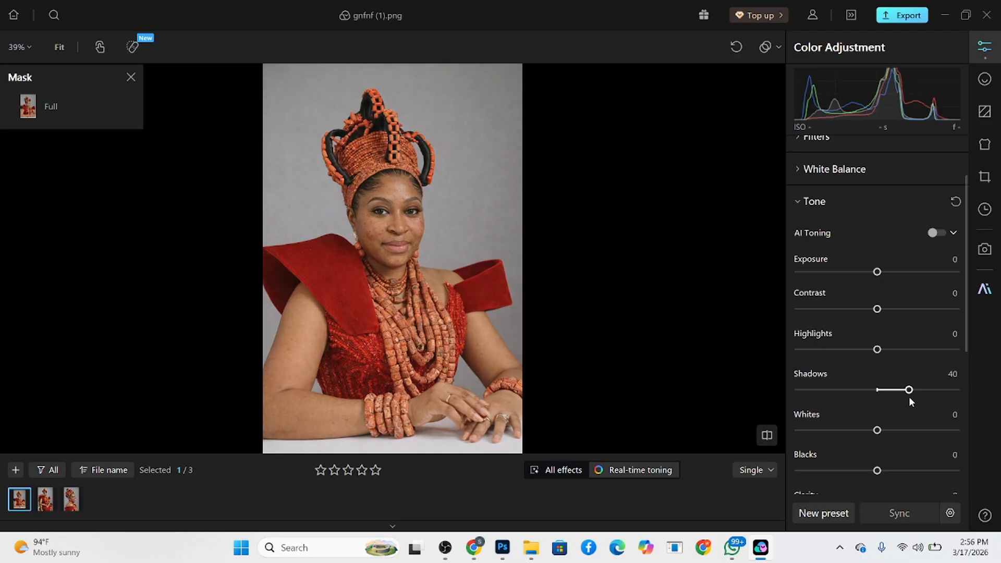
left_click_drag(909, 390, 913, 390)
left_click_drag(877, 349, 884, 350)
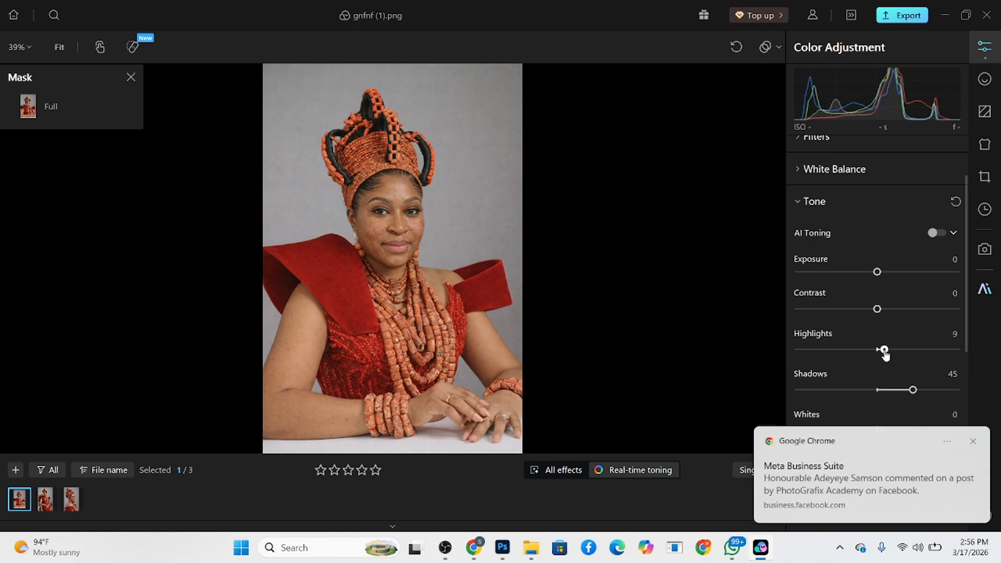
left_click_drag(877, 313, 881, 312)
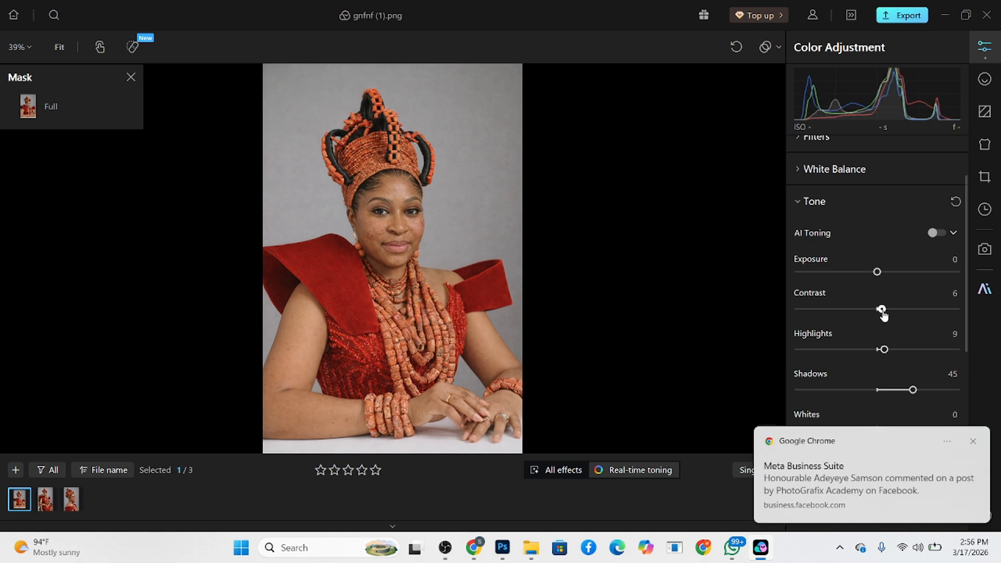
left_click(973, 443)
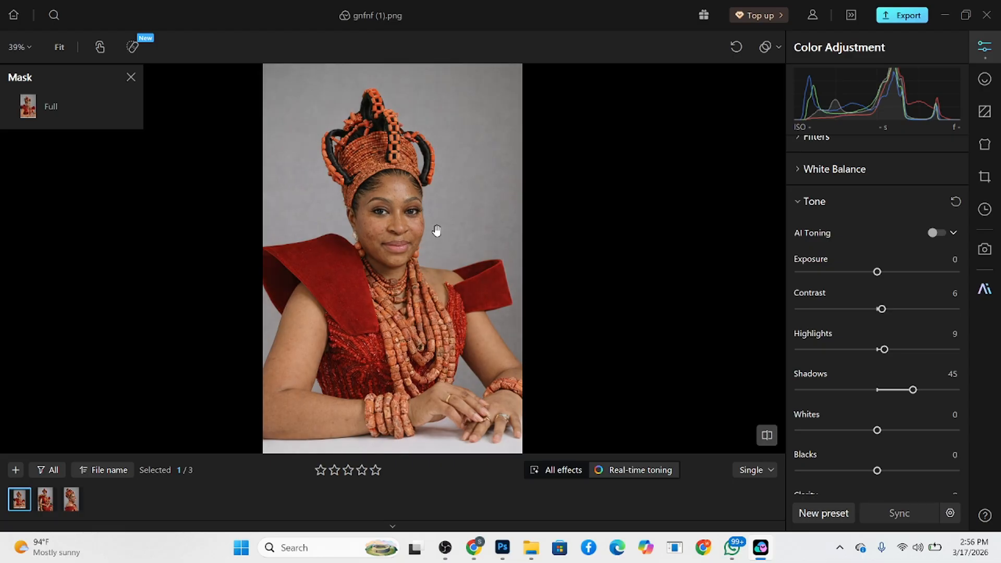
- Apply AI Color Transfer to the portrait using the saved b_make_her_smile sample
scroll(842, 246, "up", 2)
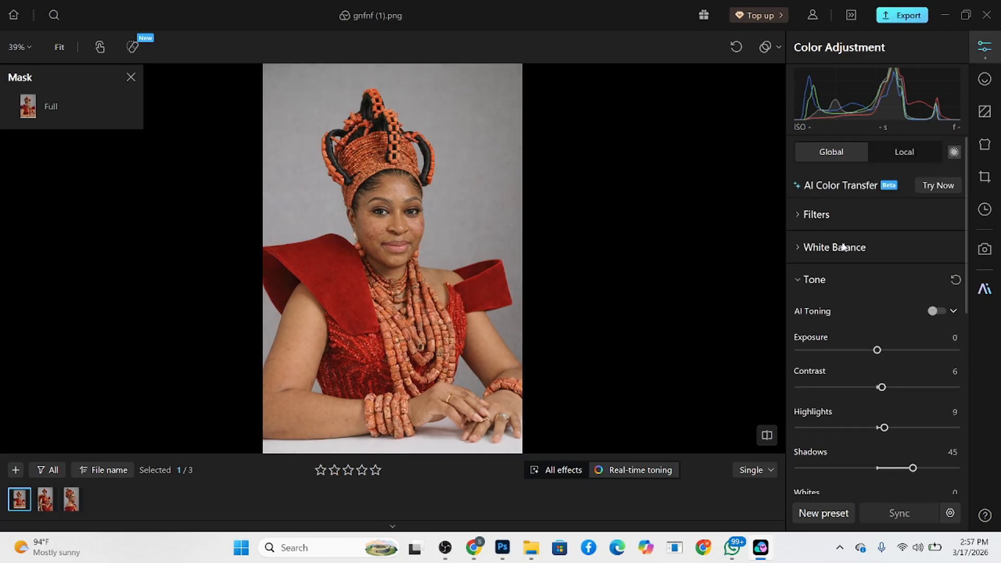
left_click(925, 188)
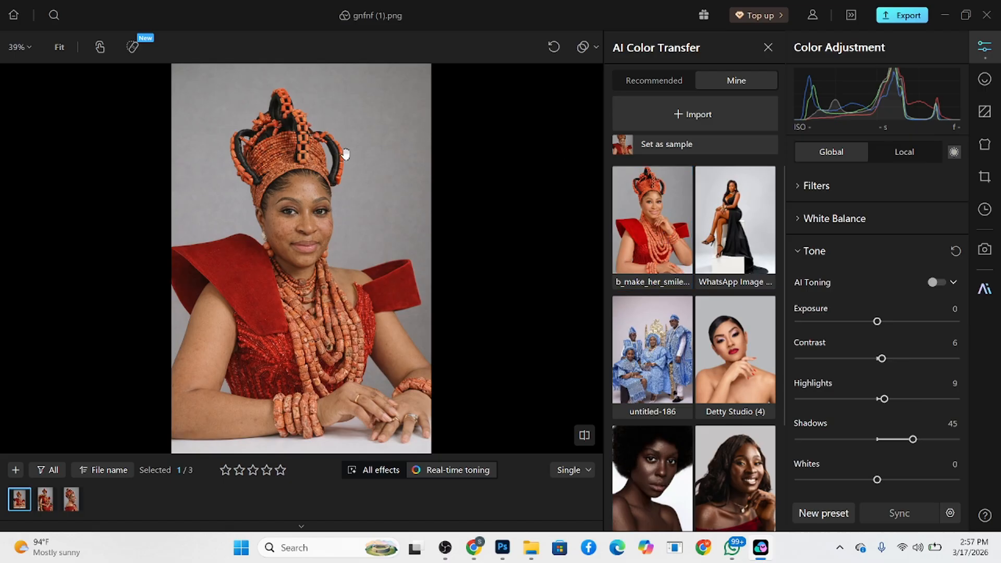
left_click(644, 243)
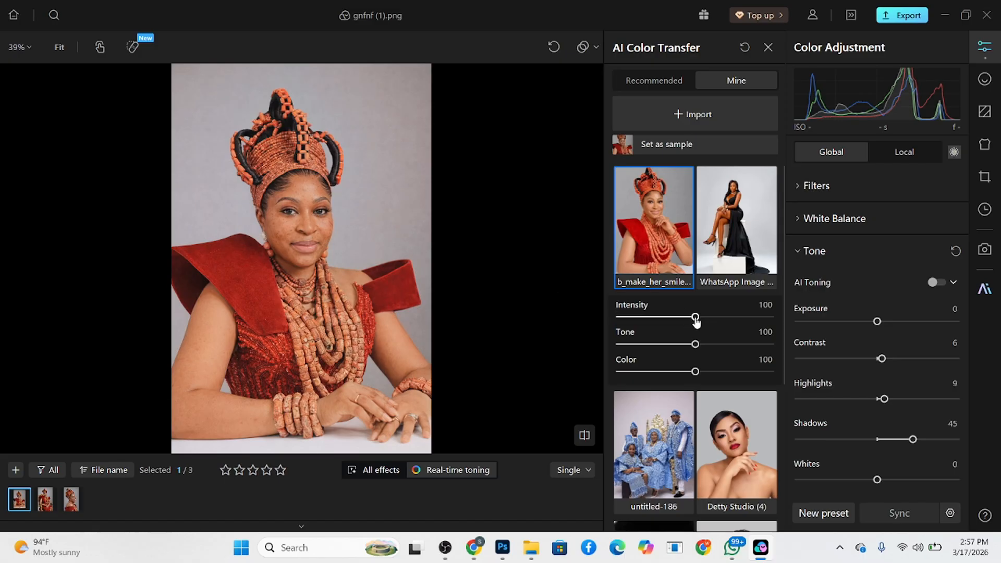
- Set the color transfer's intensity to 112 and its tone to 50
left_click_drag(694, 322, 773, 328)
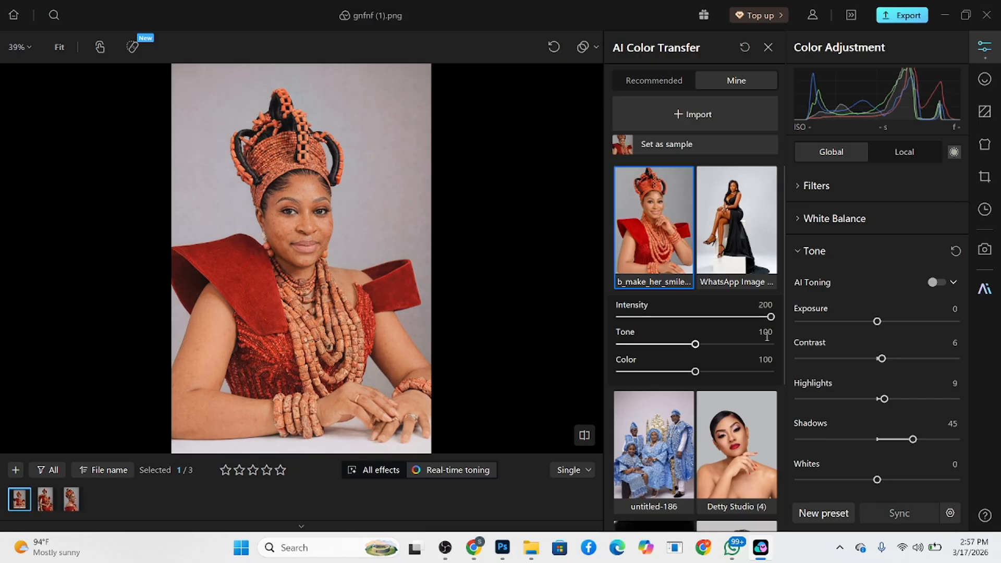
left_click_drag(673, 318, 667, 351)
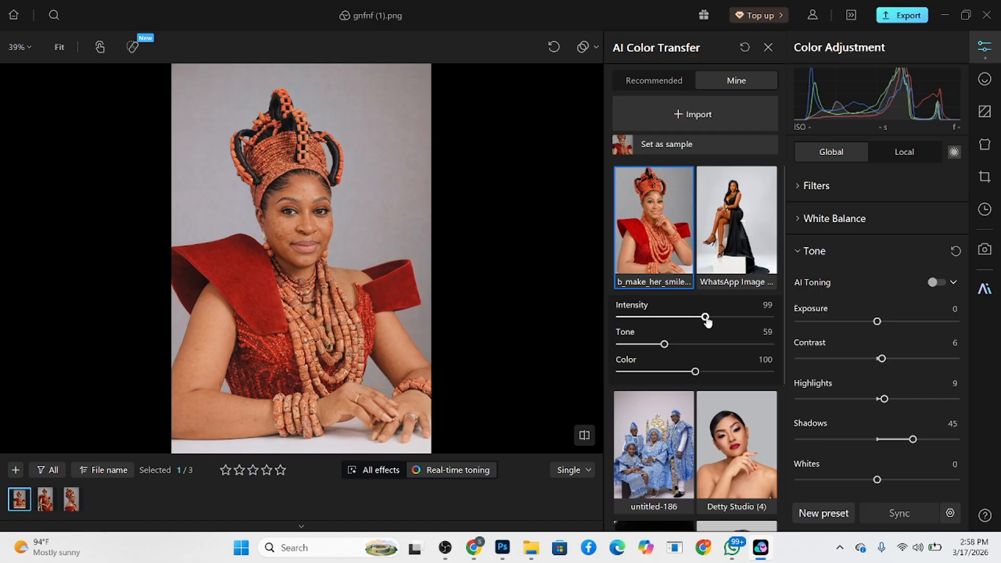
left_click_drag(696, 317, 729, 322)
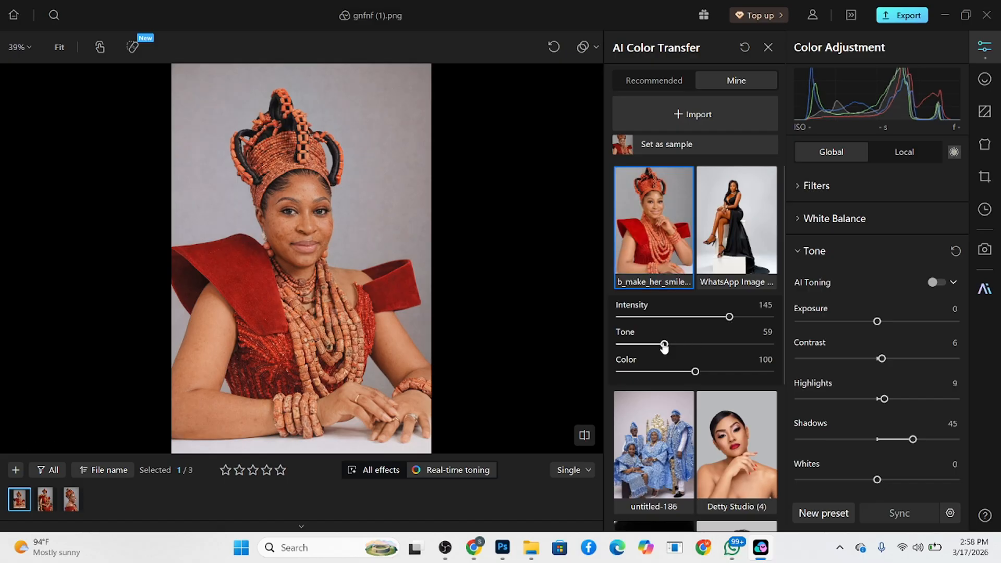
left_click_drag(664, 344, 657, 344)
left_click_drag(729, 320, 705, 317)
- Try both extremes of the color transfer's color strength and settle on 152
left_click_drag(697, 380, 787, 389)
left_click_drag(698, 376, 595, 373)
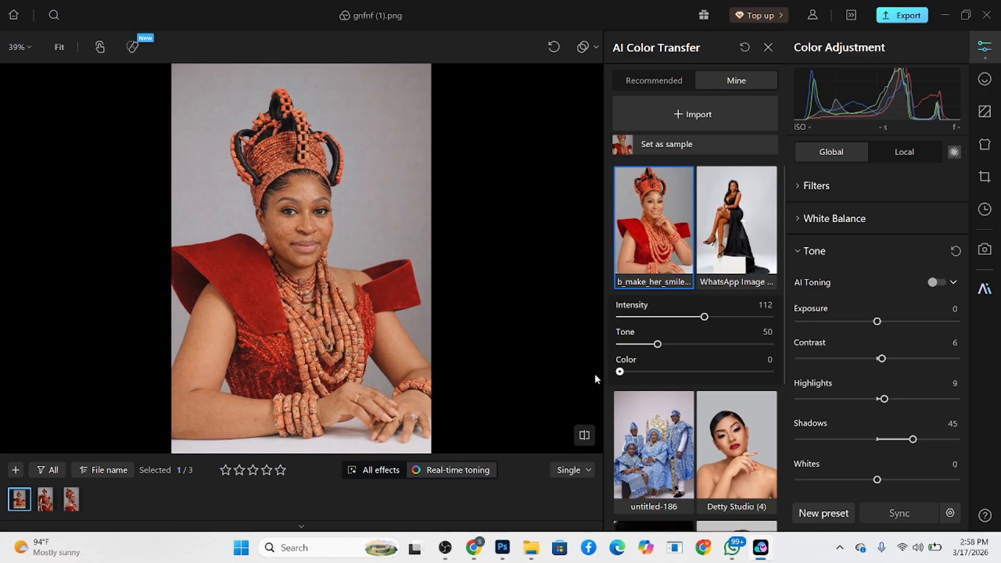
left_click_drag(704, 374, 775, 377)
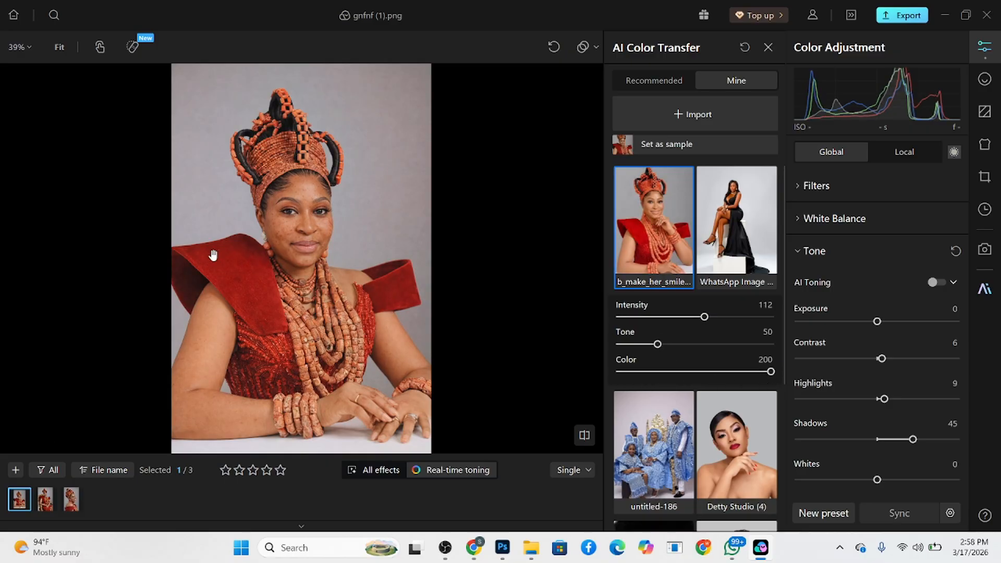
left_click_drag(771, 372, 736, 376)
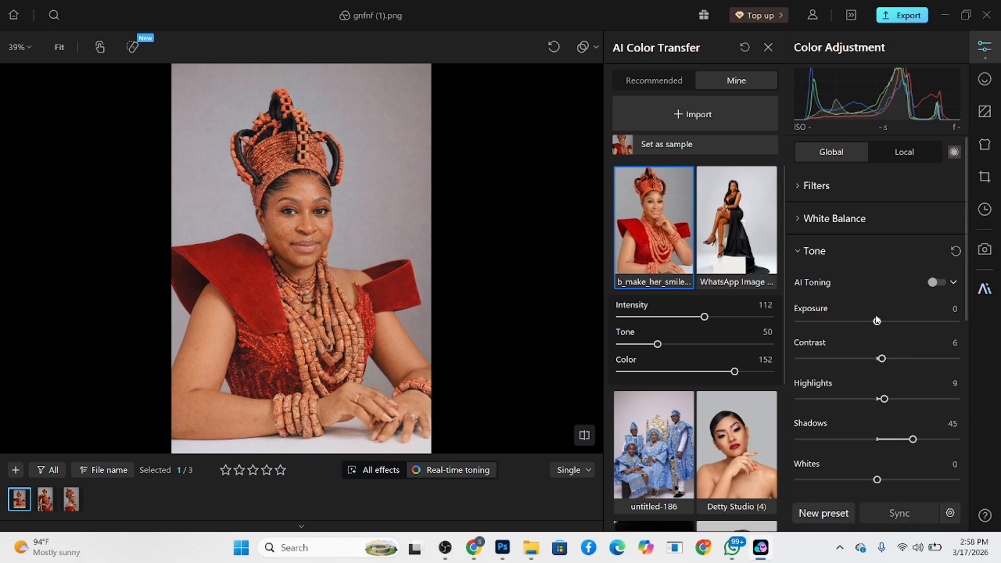
- Set the global white balance to temperature -8 and tint -7, and close the color transfer samples
left_click(808, 221)
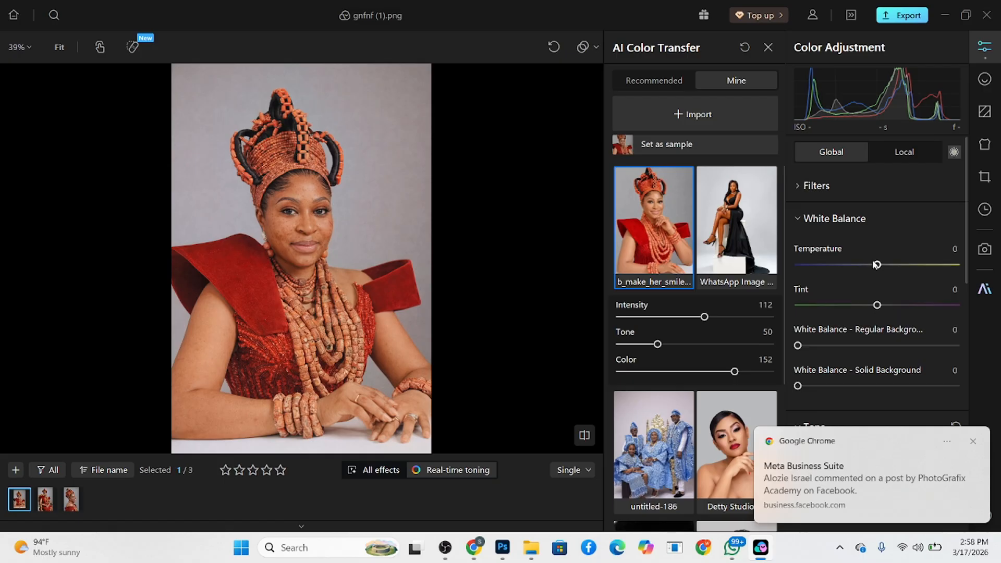
left_click_drag(879, 267, 876, 269)
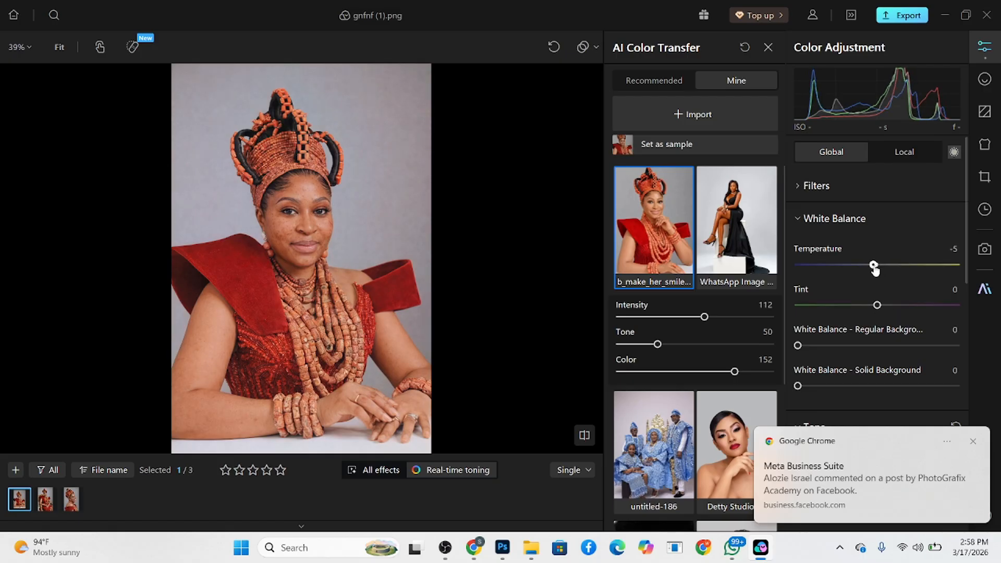
left_click(973, 441)
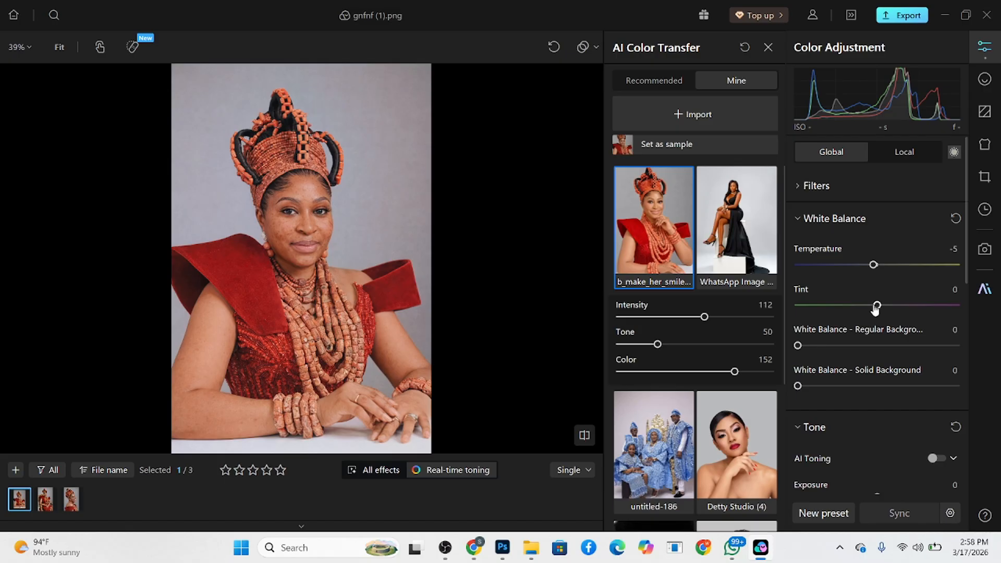
left_click_drag(877, 306, 873, 307)
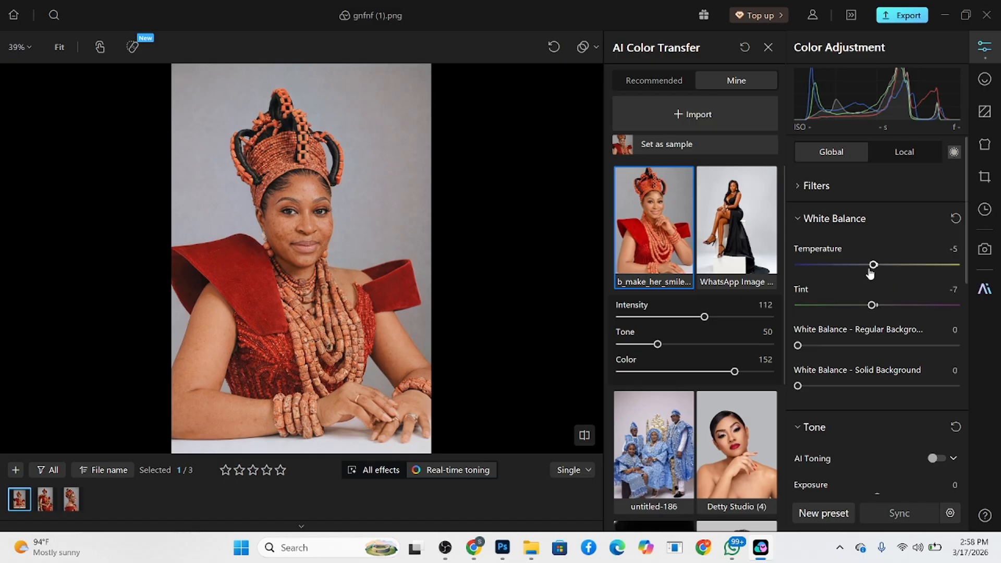
left_click_drag(874, 266, 872, 267)
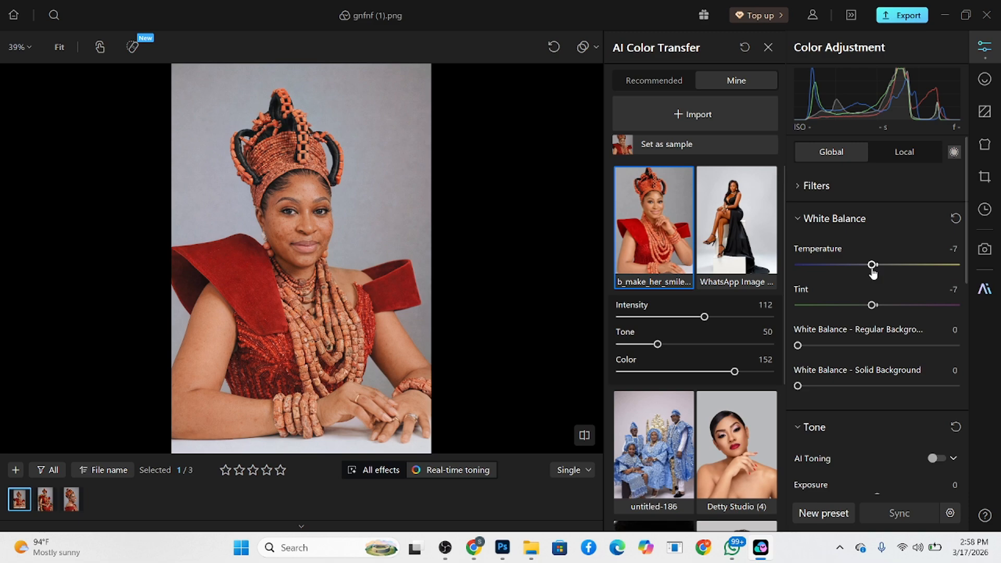
left_click_drag(873, 272, 872, 272)
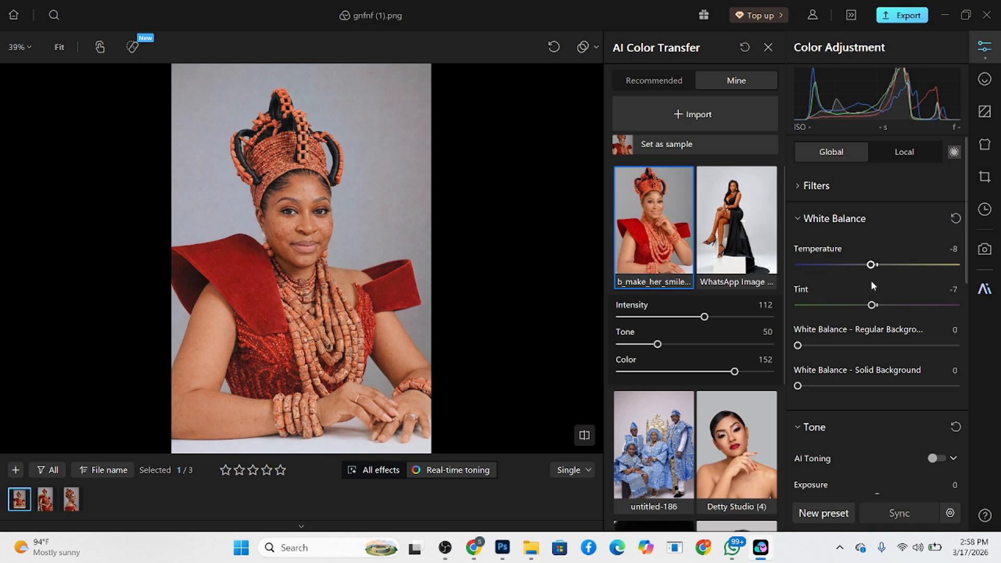
left_click(769, 48)
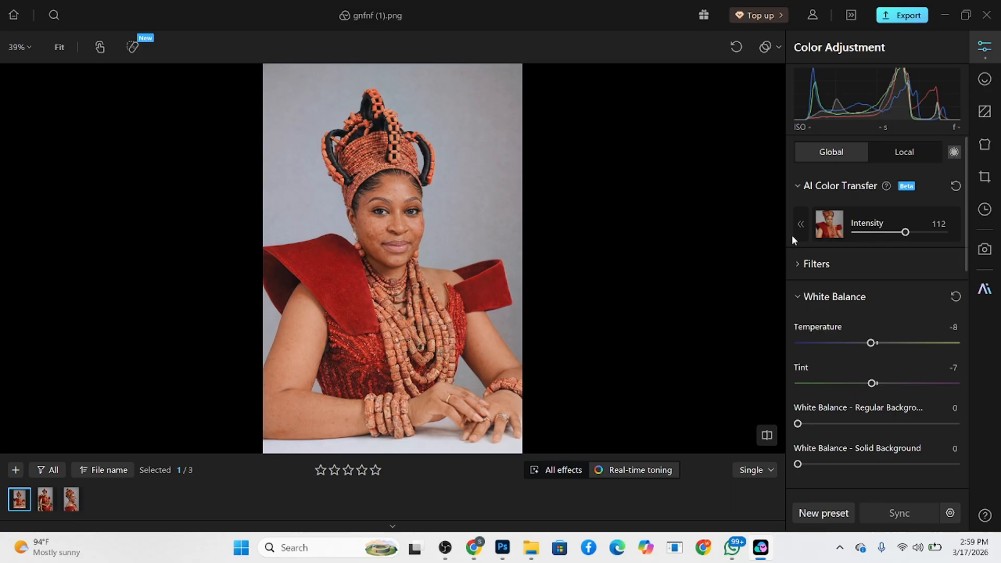
- Create a local person mask for all persons covering all clothing and body accessories
scroll(861, 232, "down", 2)
scroll(862, 235, "up", 2)
left_click(912, 150)
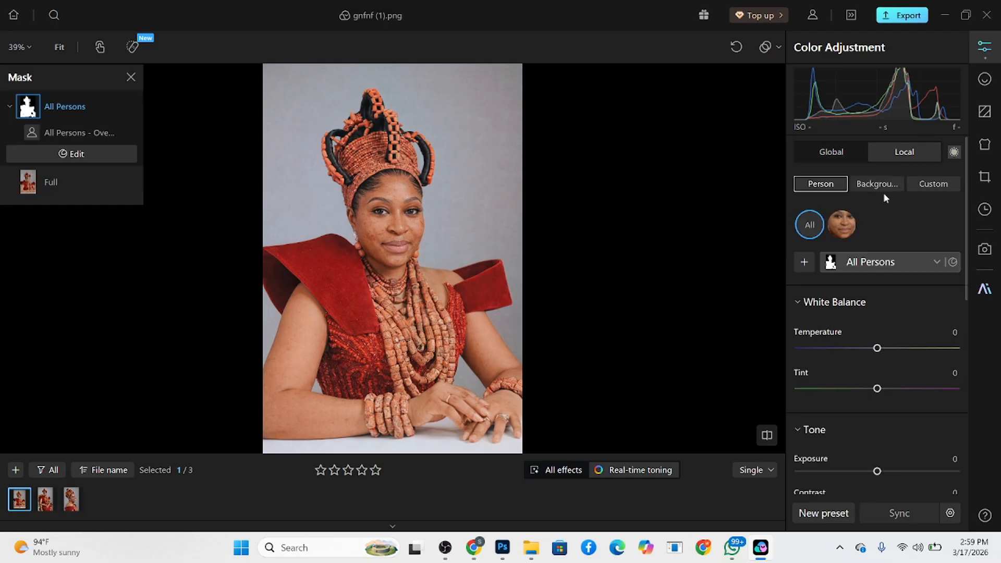
left_click(804, 261)
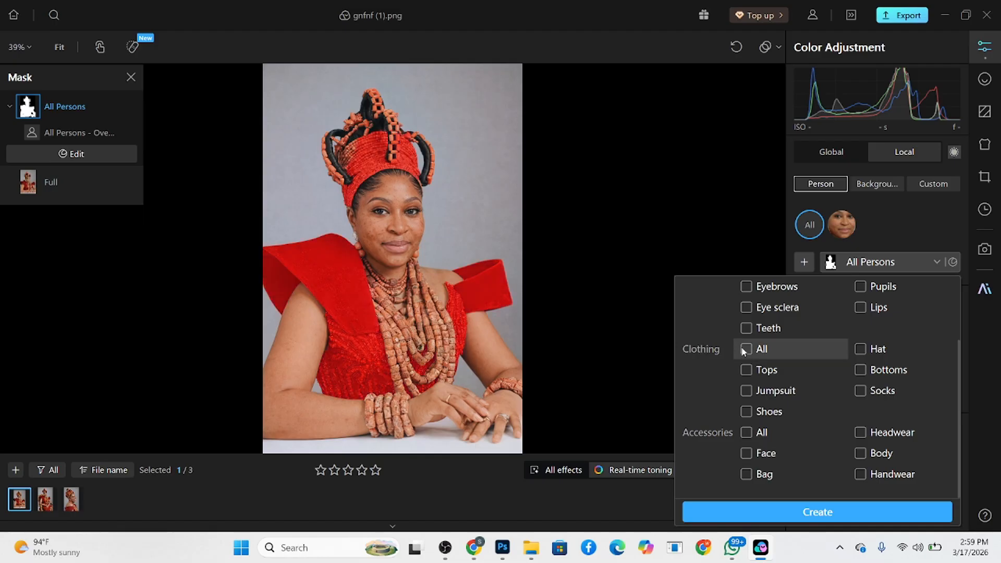
left_click(744, 349)
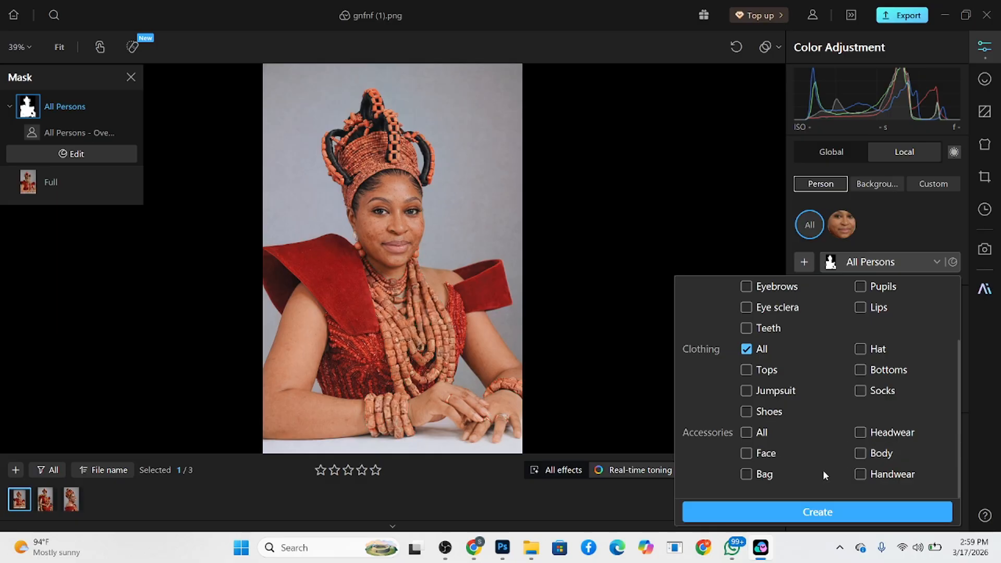
left_click(867, 451)
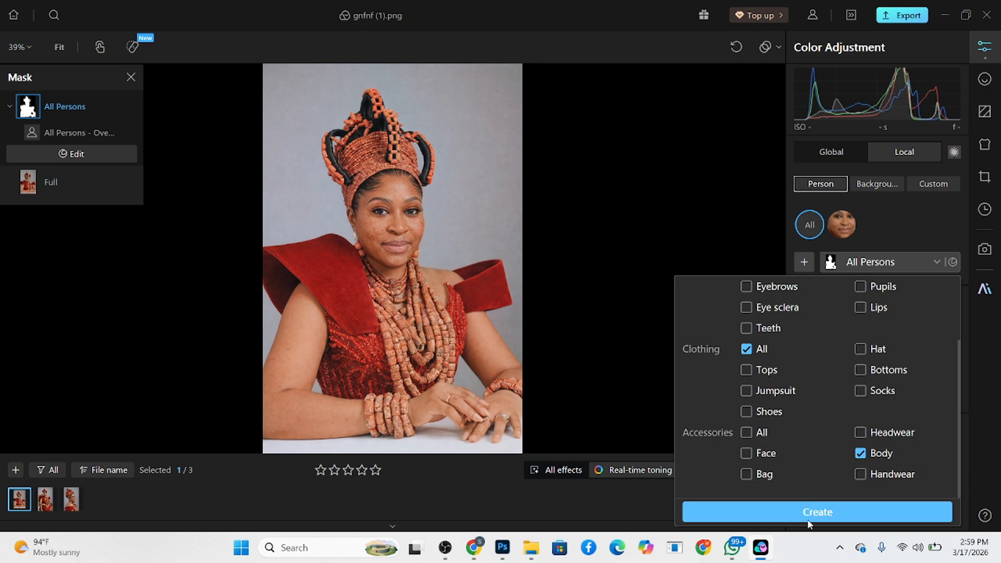
left_click(806, 505)
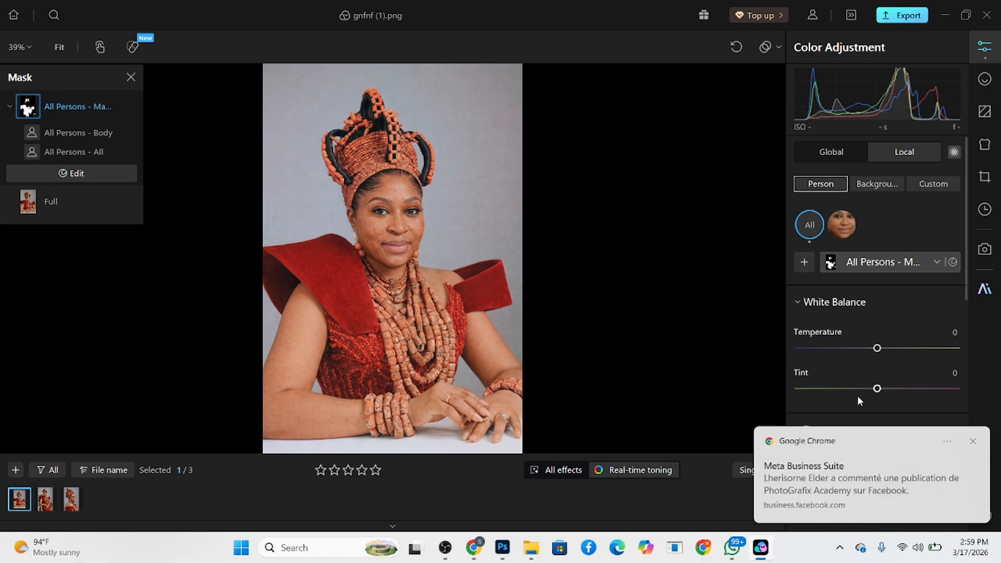
left_click(976, 447)
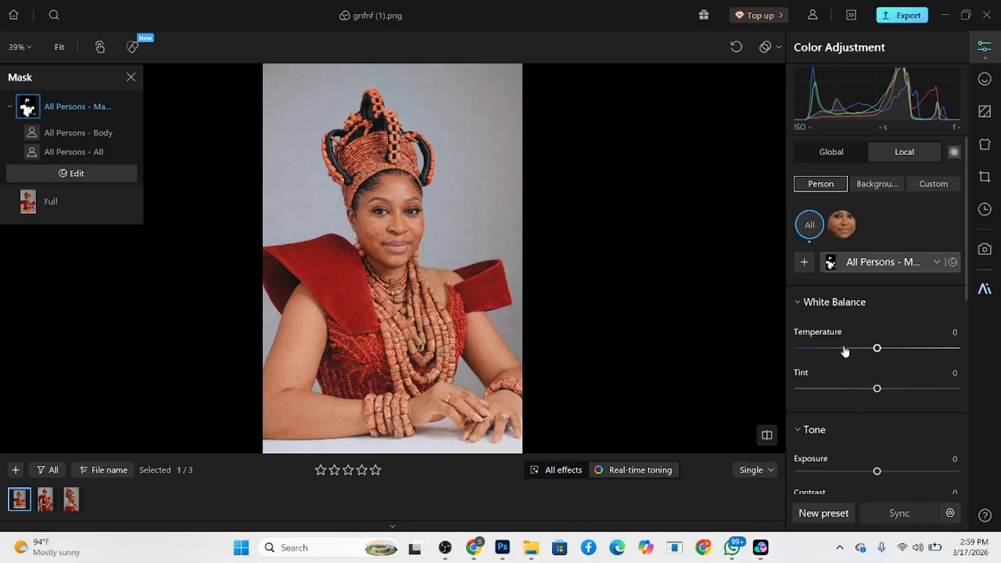
- Adjust the clothing and accessories mask with temperature -5, vibrance 39 and saturation 17, and raise its shadows slightly
scroll(842, 347, "down", 1)
left_click_drag(877, 310, 874, 310)
scroll(881, 402, "down", 7)
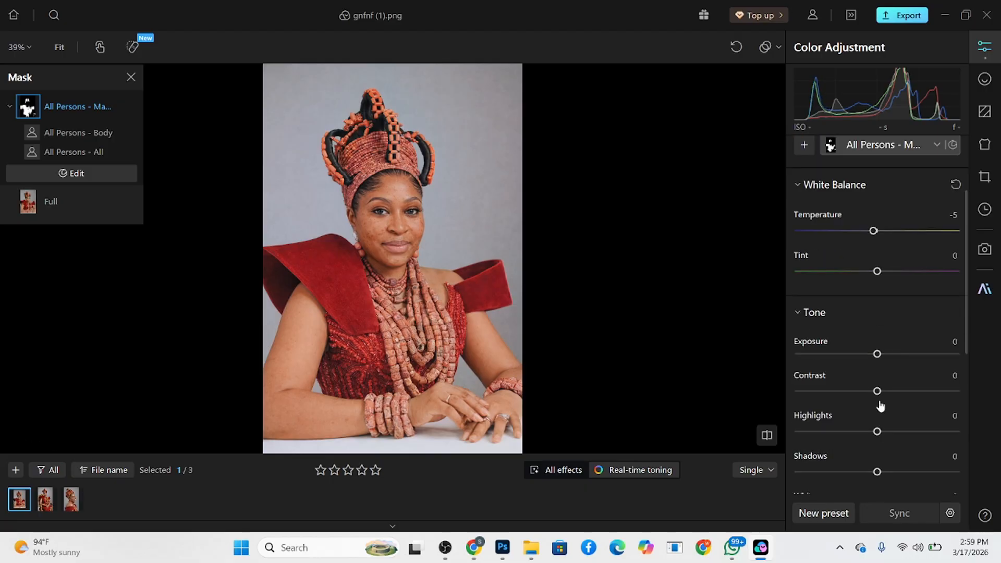
left_click_drag(902, 442, 908, 439)
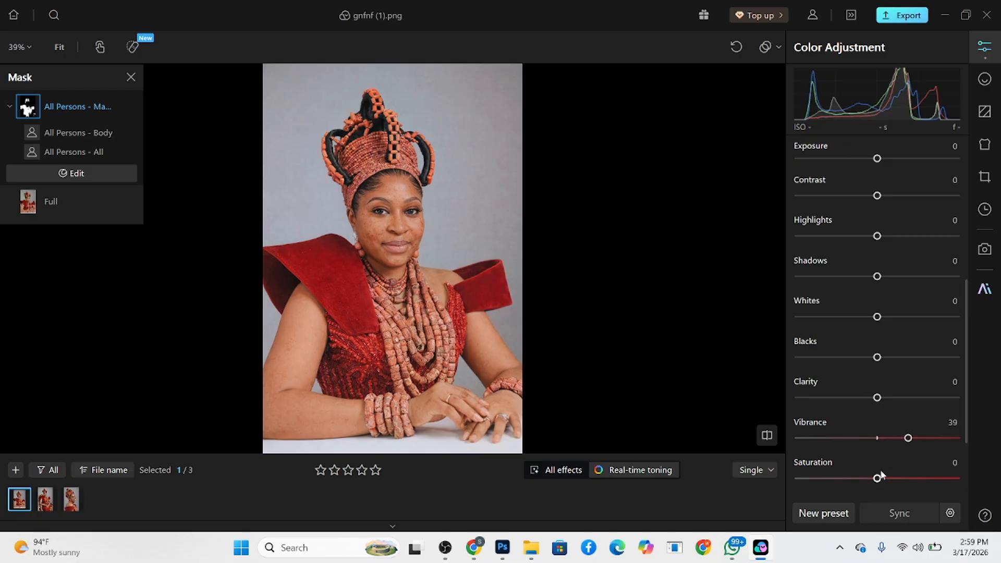
left_click_drag(878, 478, 892, 478)
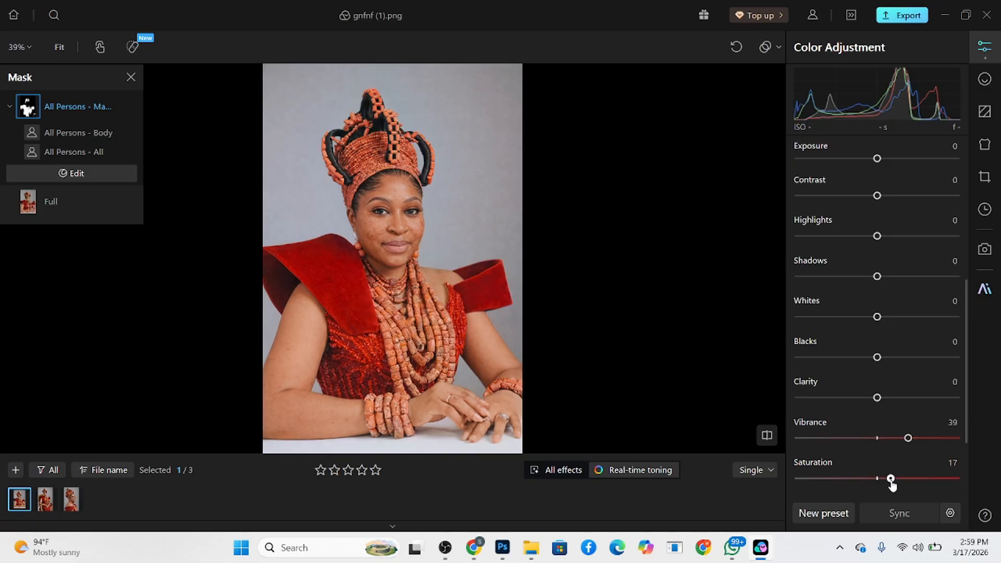
scroll(879, 314, "up", 1)
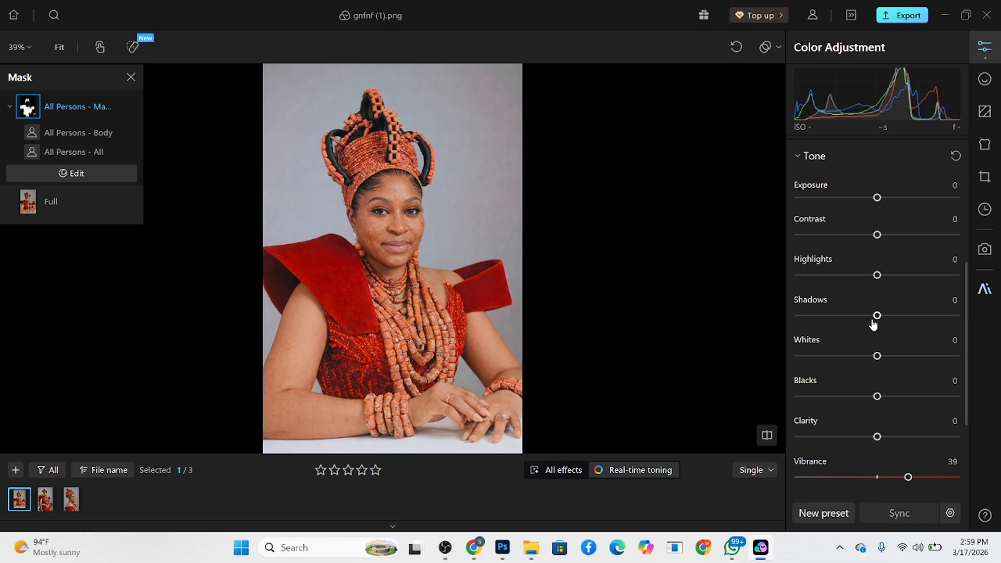
left_click_drag(881, 318, 886, 320)
scroll(867, 360, "up", 5)
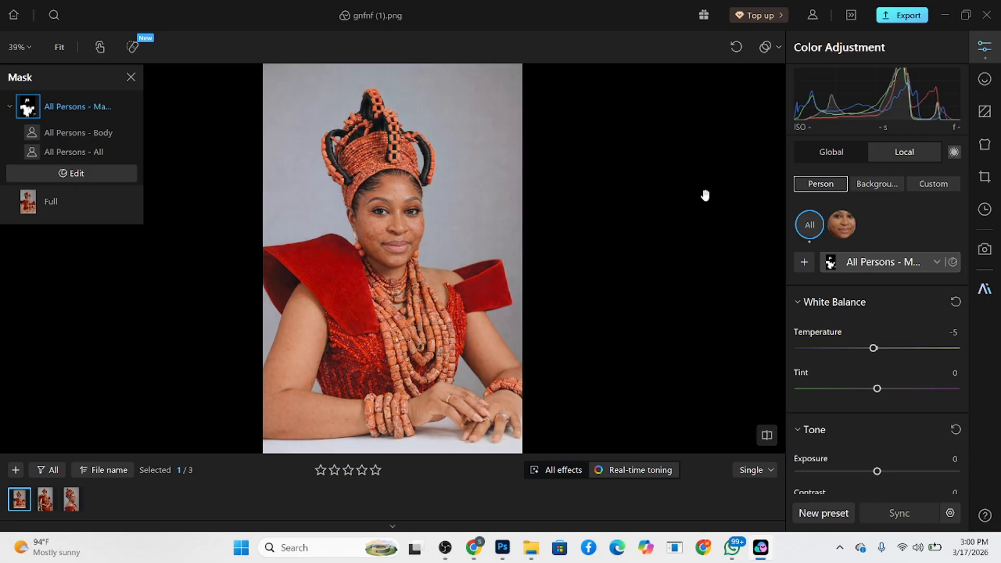
- In the female retouch settings, set face acne removal to 100 and body acne removal to 96, and enable face mole removal
left_click(985, 79)
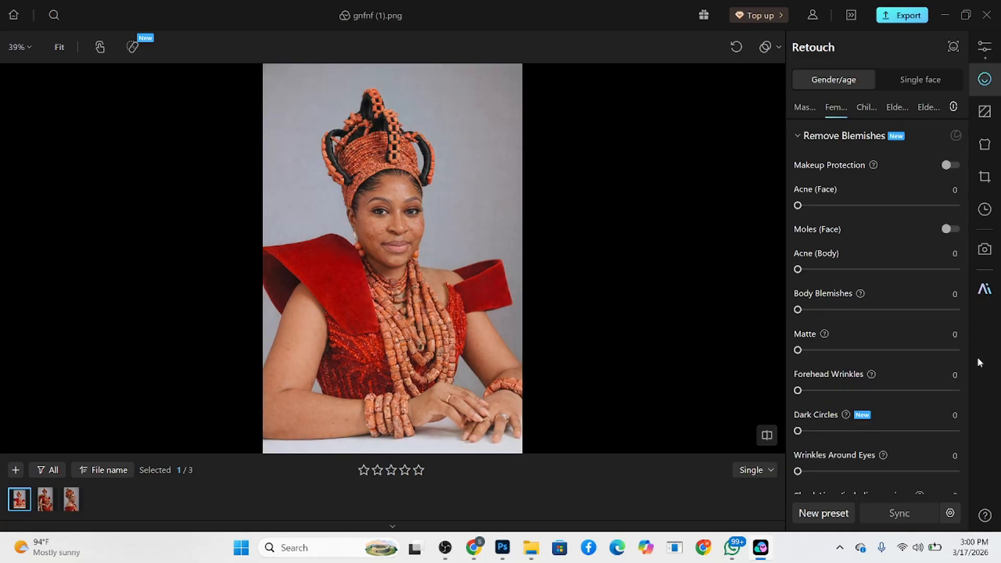
left_click(323, 186)
left_click_drag(514, 307, 381, 230)
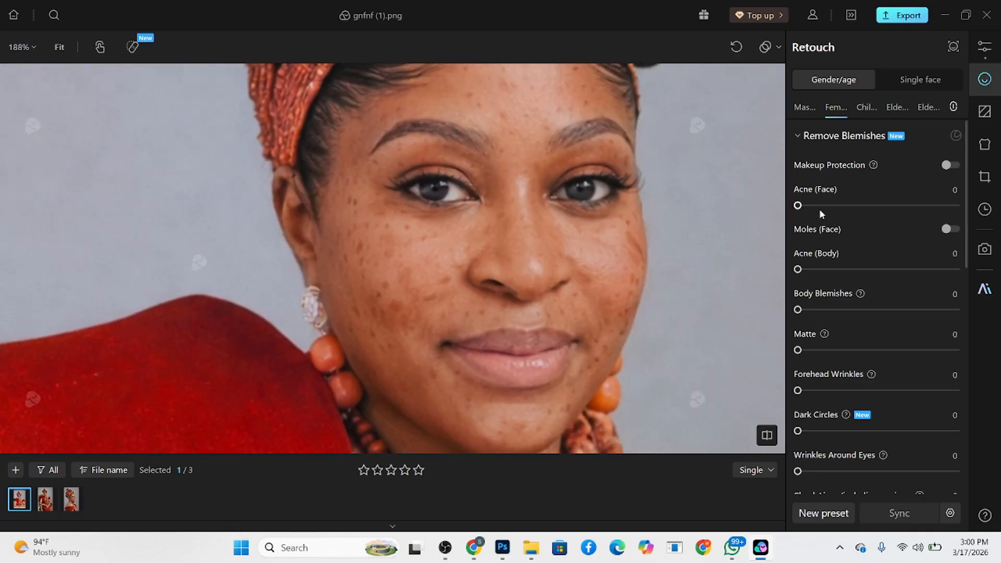
left_click_drag(819, 209, 960, 212)
left_click_drag(808, 270, 950, 270)
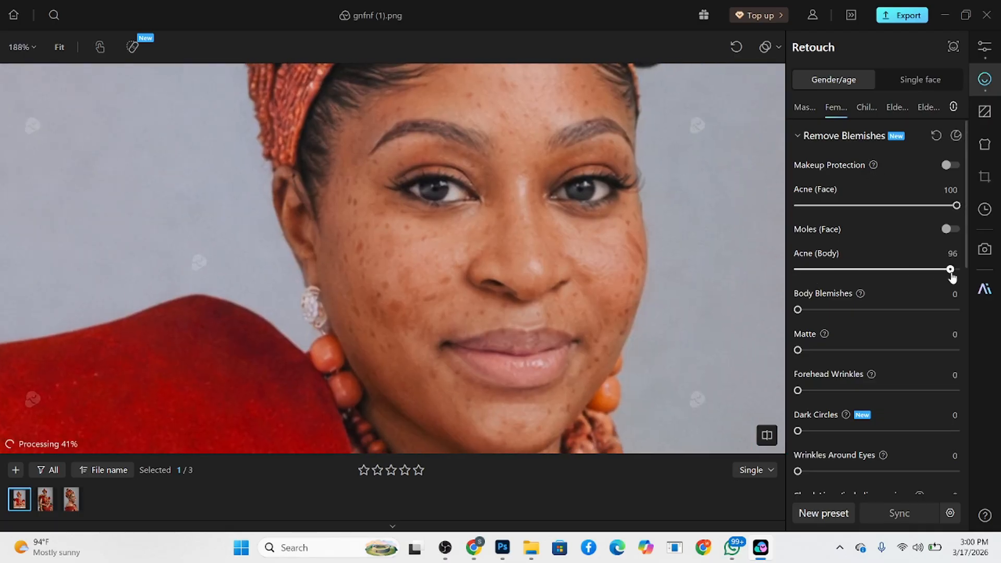
left_click(953, 234)
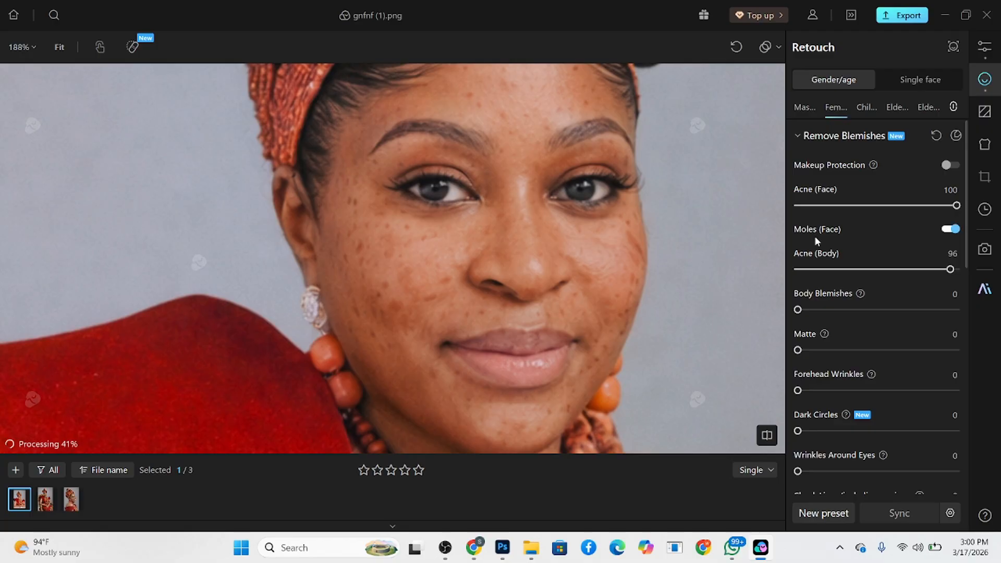
- Set the body blemishes removal to 100
scroll(507, 193, "down", 5)
scroll(507, 193, "down", 2)
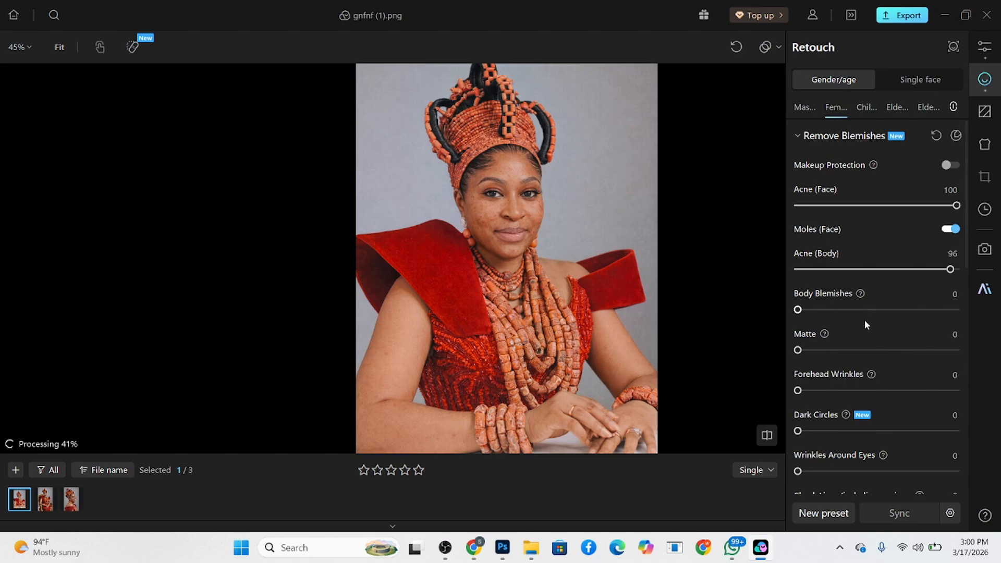
left_click_drag(818, 311, 983, 313)
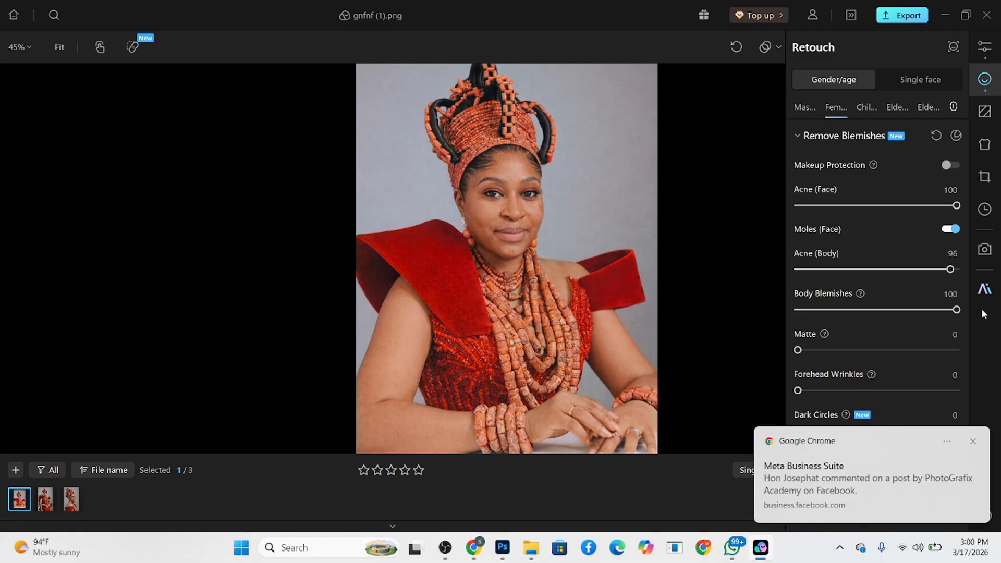
- Inspect the retouched skin up close on the face and arms, and check the overall portrait
scroll(528, 167, "up", 5)
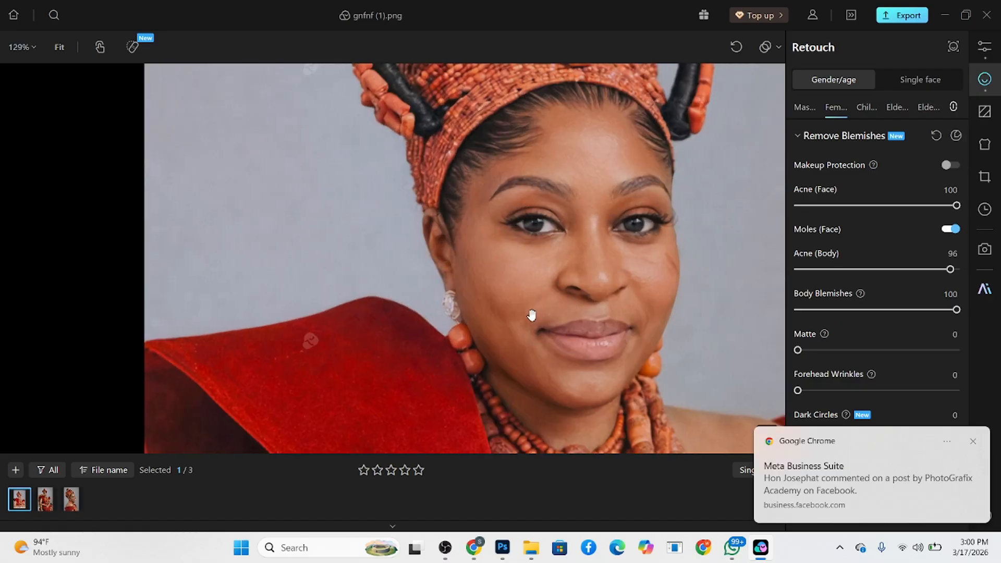
left_click_drag(532, 316, 489, 318)
left_click_drag(536, 361, 489, 278)
left_click_drag(507, 350, 475, 153)
left_click_drag(366, 373, 571, 150)
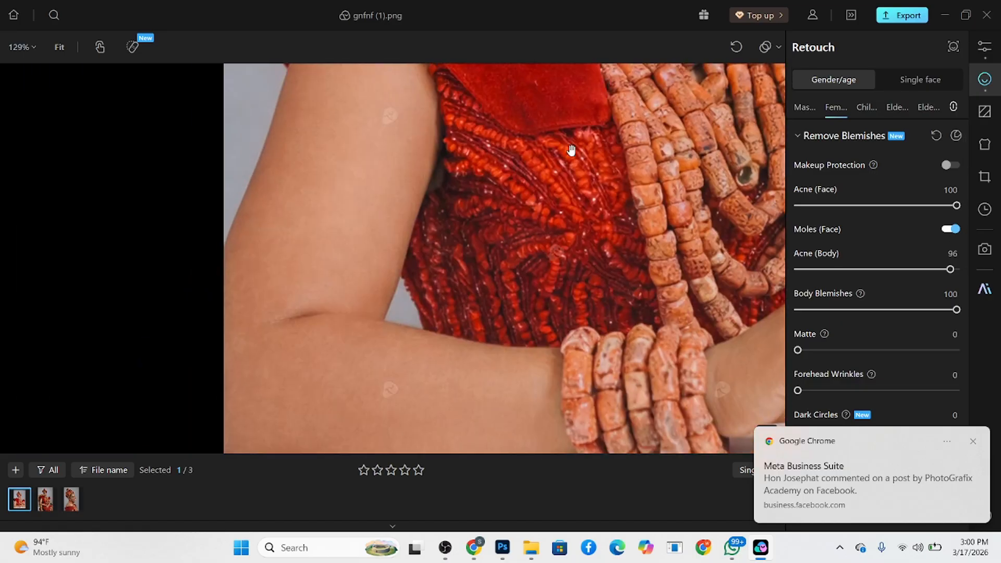
scroll(571, 150, "down", 5)
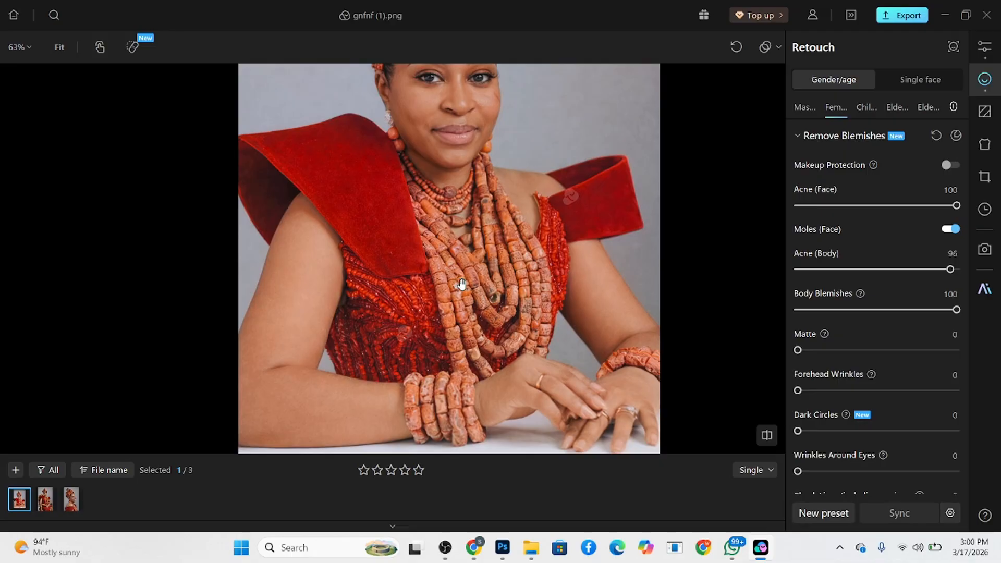
scroll(461, 284, "down", 2)
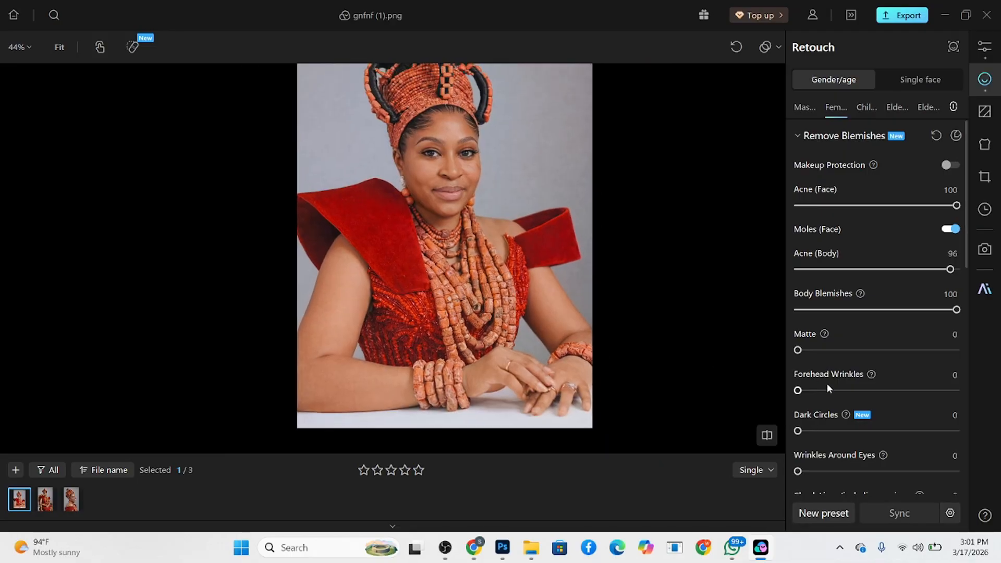
- Set matte to 33, dark circles to 50 and wrinkles around the eyes to 31 for the female retouch
scroll(491, 202, "up", 5)
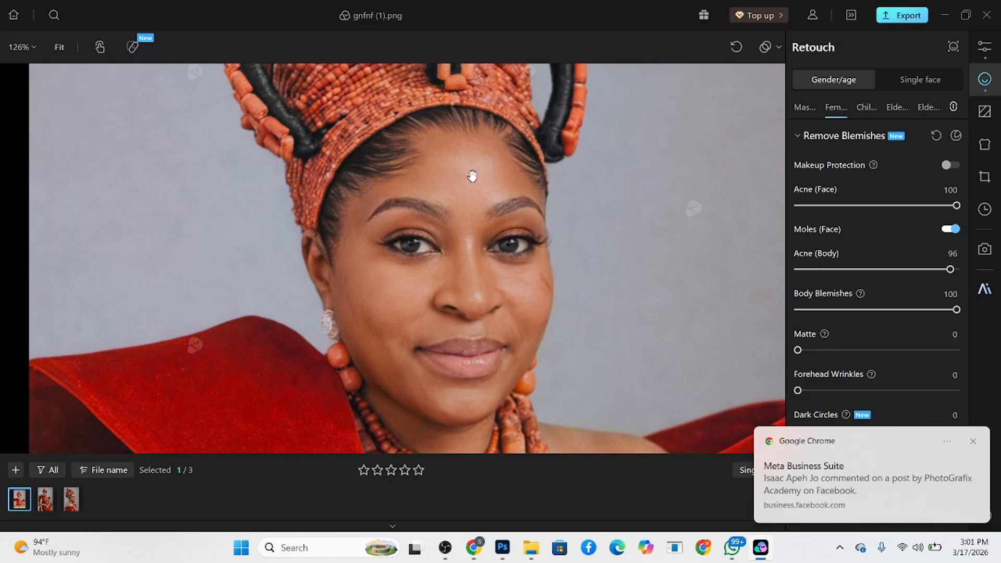
left_click(973, 442)
left_click_drag(798, 349, 834, 350)
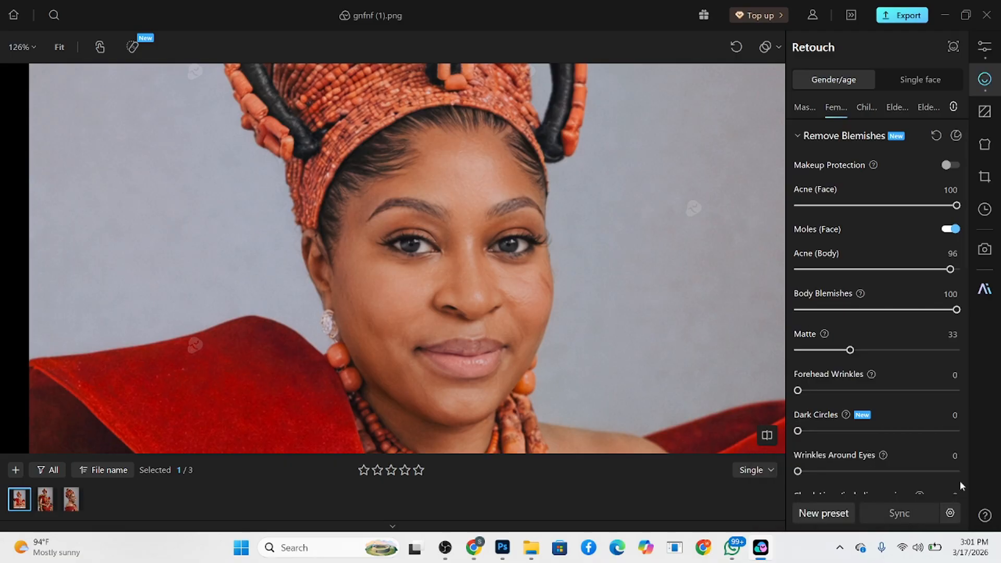
scroll(860, 402, "down", 3)
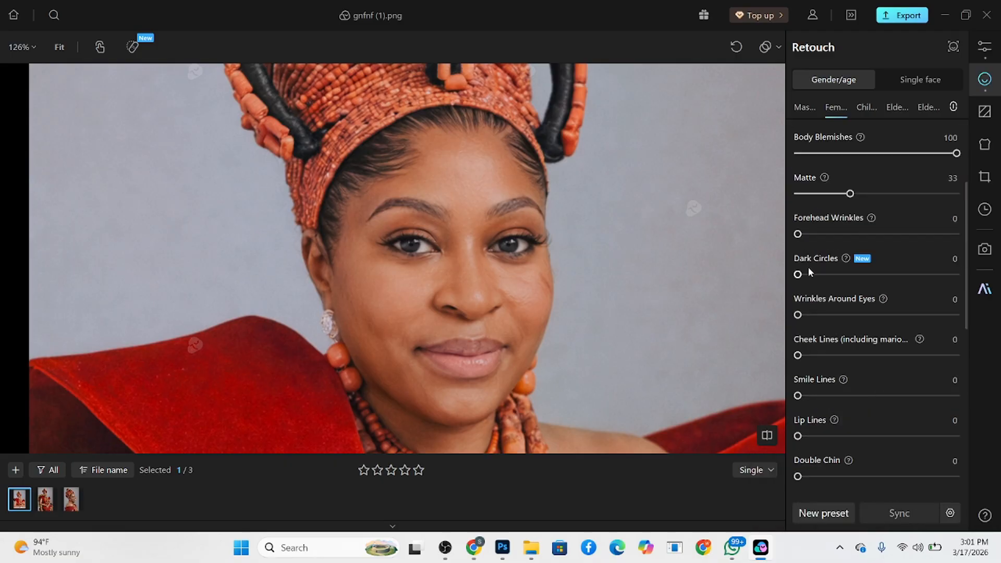
left_click_drag(837, 275, 878, 274)
left_click_drag(816, 316, 847, 316)
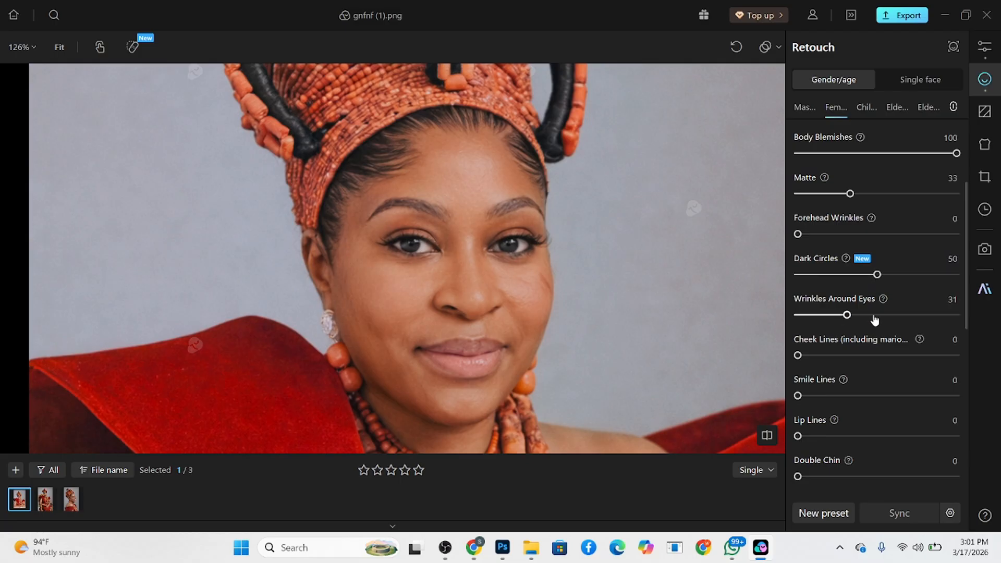
scroll(391, 159, "down", 3)
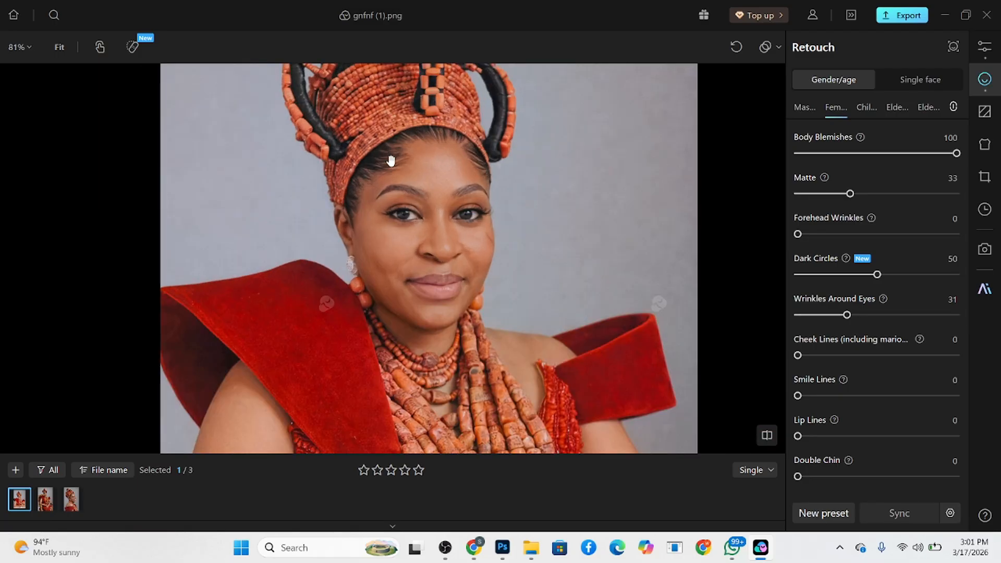
- Set the face defocus repair to 81 and dismiss the browser notifications
scroll(855, 365, "down", 5)
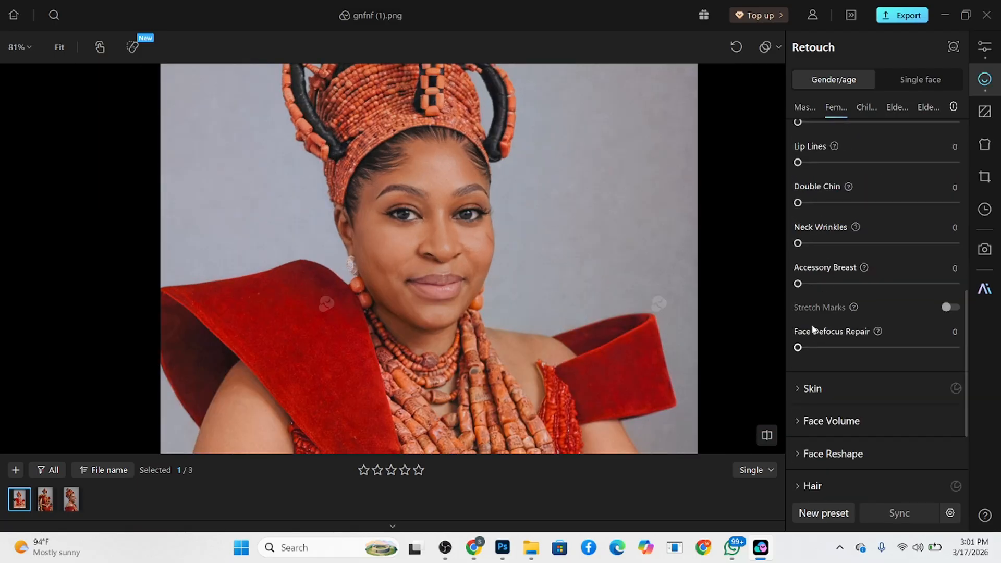
left_click_drag(810, 352, 927, 349)
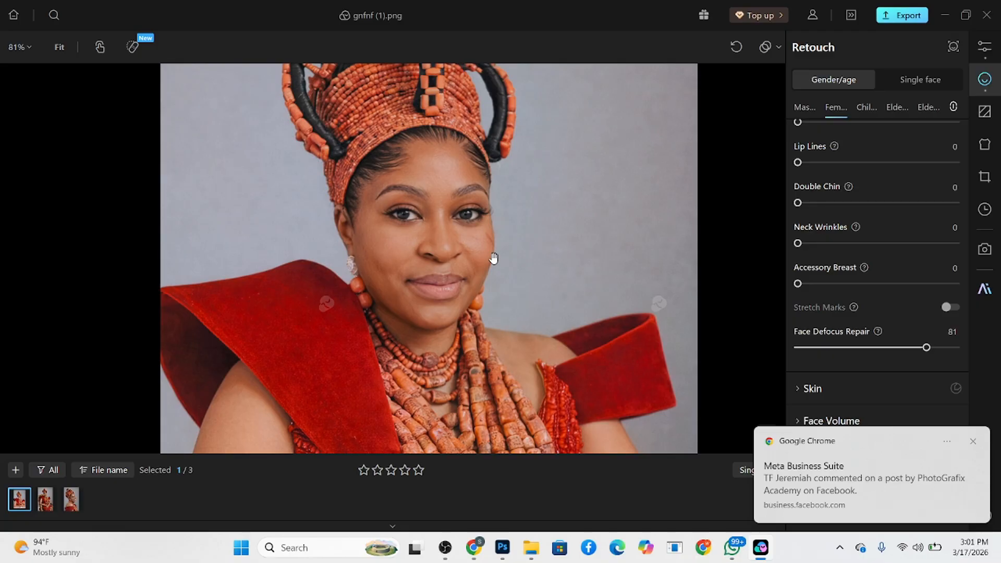
left_click(972, 442)
left_click(973, 441)
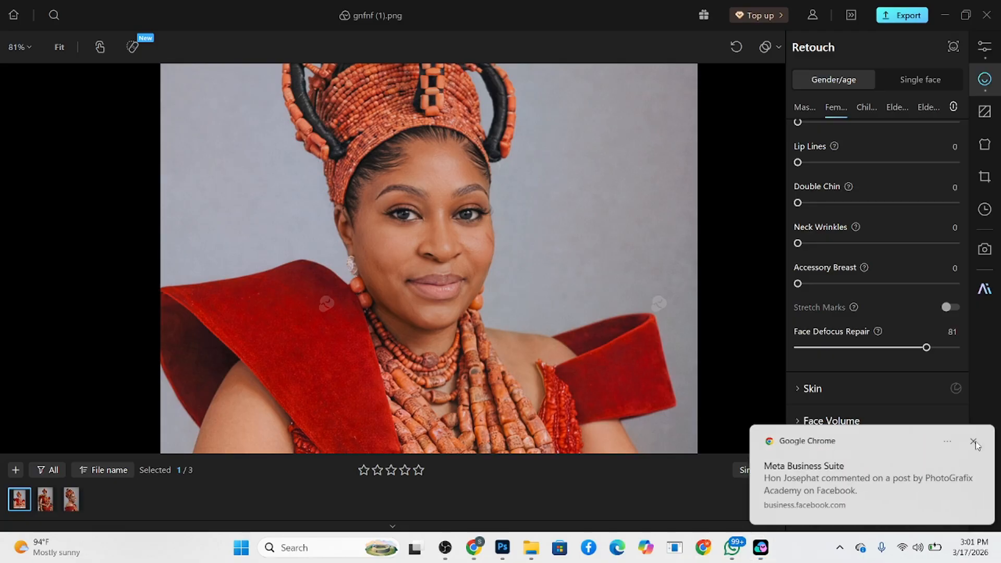
- Set the skin retouch's frequency separation to 97 with high-frequency enhancement at 11
left_click(832, 396)
scroll(866, 448, "down", 1)
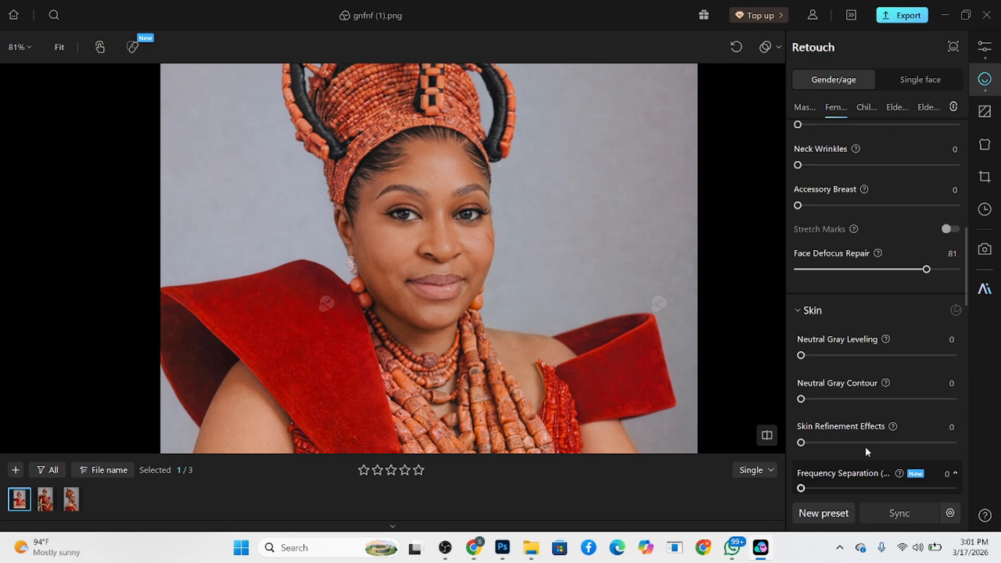
scroll(841, 395, "down", 2)
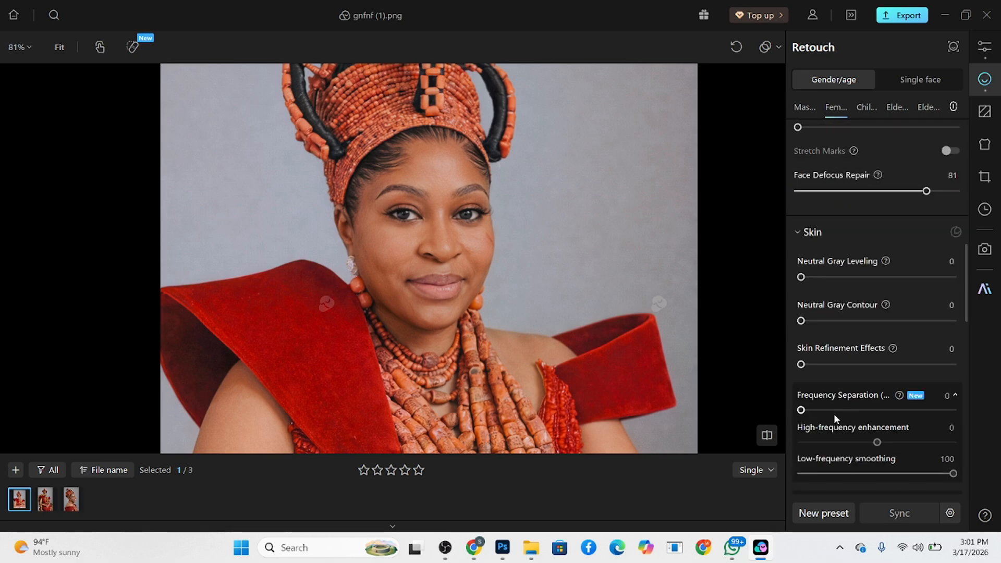
left_click_drag(824, 410, 949, 411)
left_click_drag(881, 446, 886, 443)
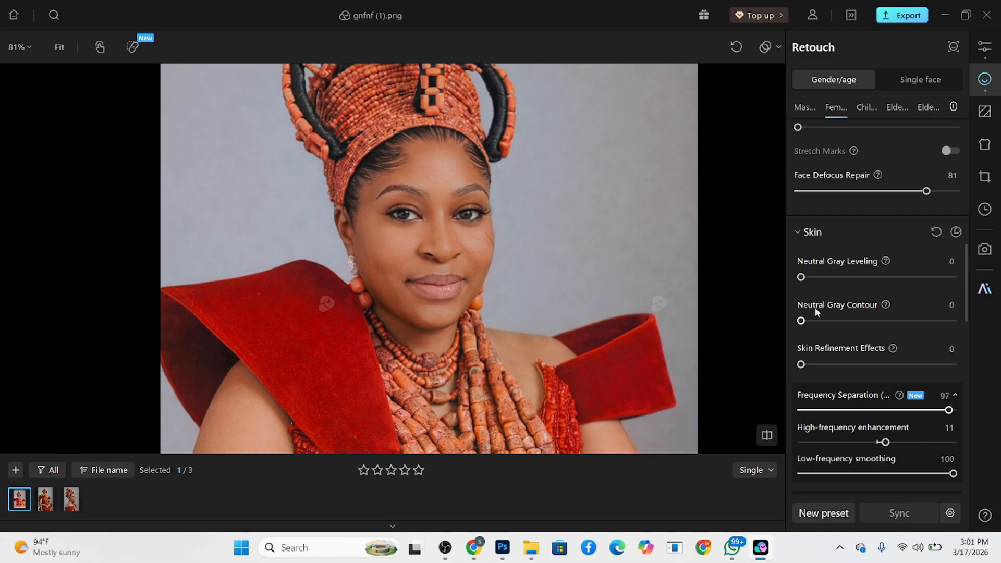
- Set neutral gray leveling to 55, skin refinement effects to 55 and neutral gray contour to 72, and check the face against the original
left_click_drag(806, 279, 887, 282)
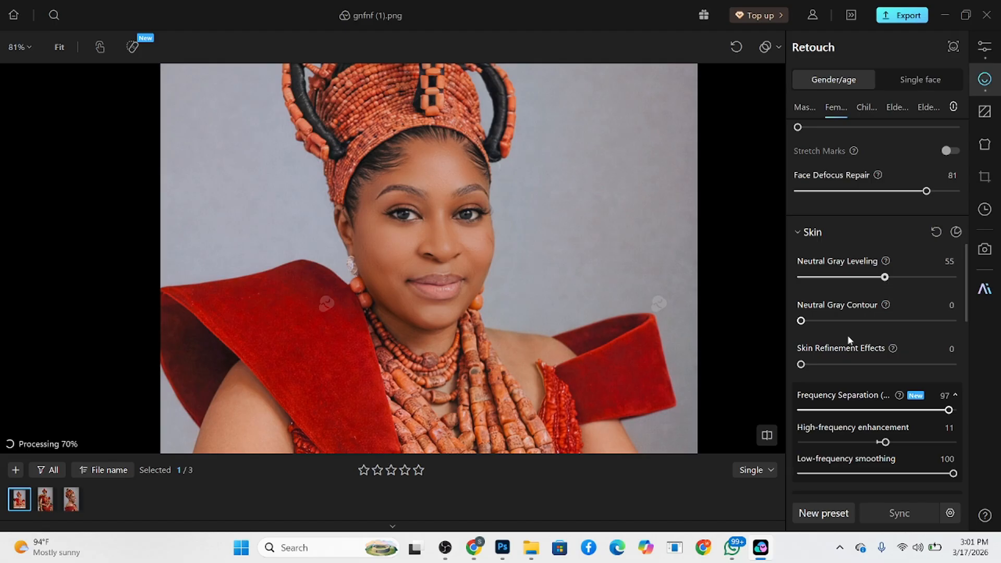
left_click_drag(868, 369, 885, 365)
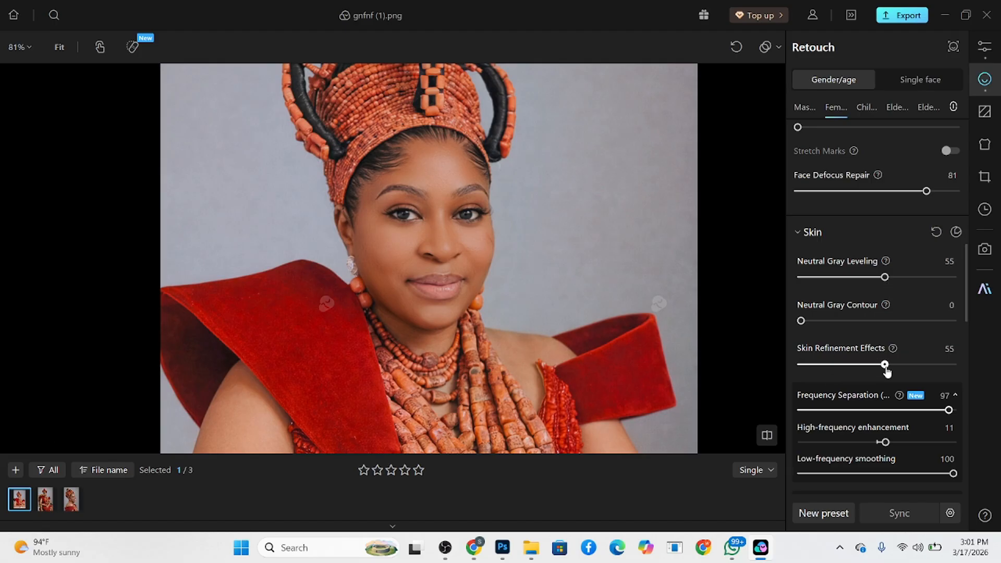
left_click_drag(869, 321, 912, 321)
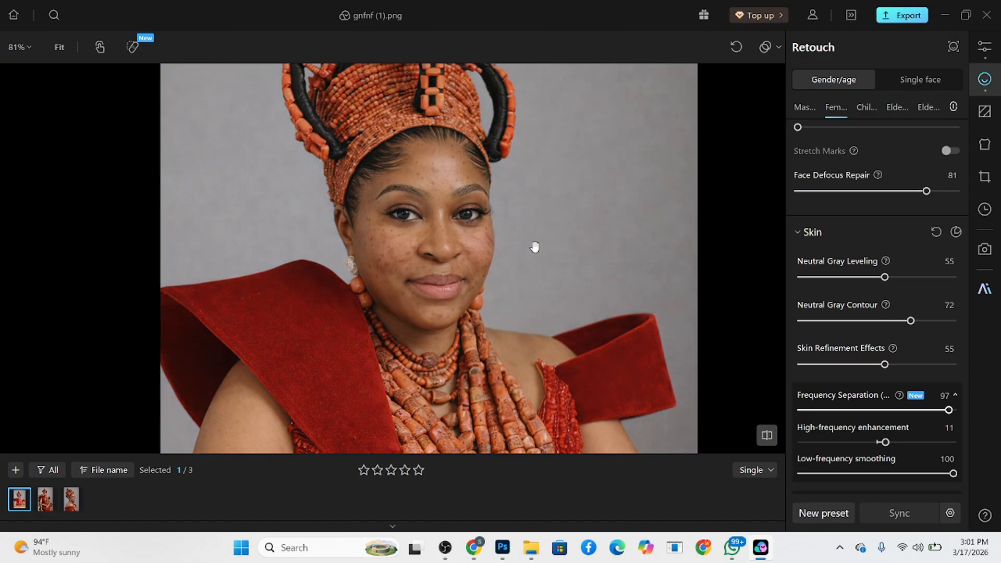
scroll(535, 248, "up", 4)
key("space")
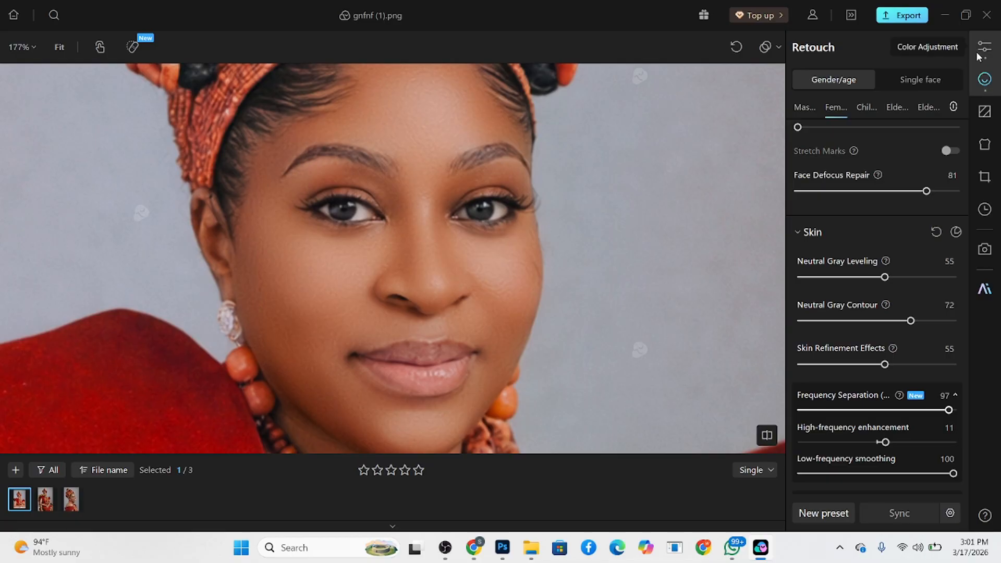
- Return to the global color adjustments, set the white balance tint to -10 and review the tone settings
left_click(979, 55)
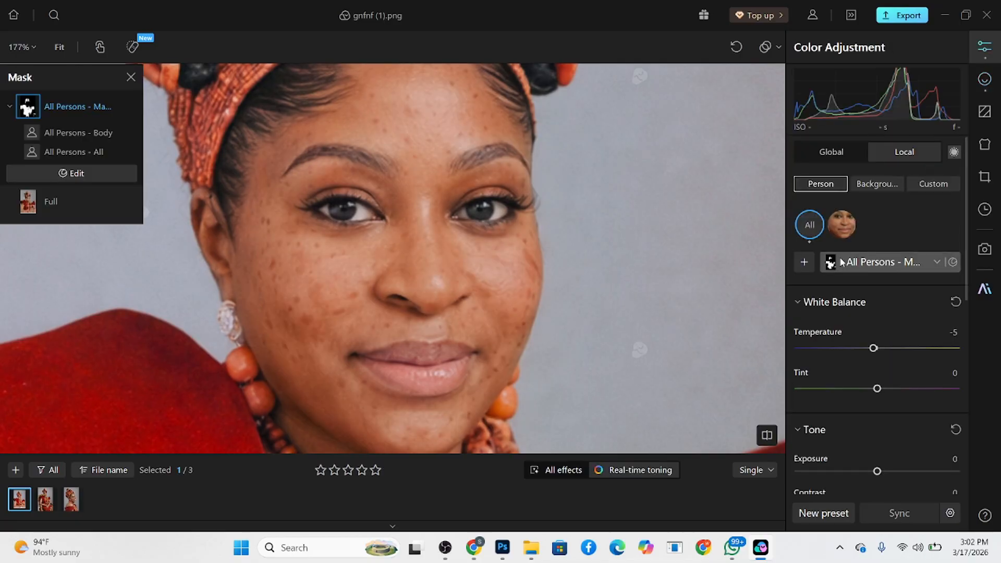
left_click(835, 153)
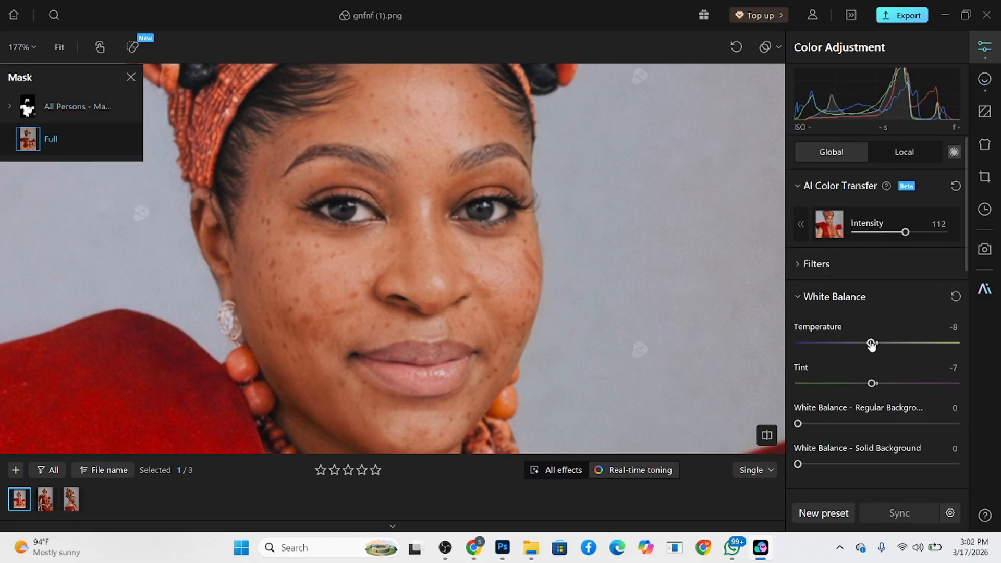
left_click_drag(872, 383, 870, 383)
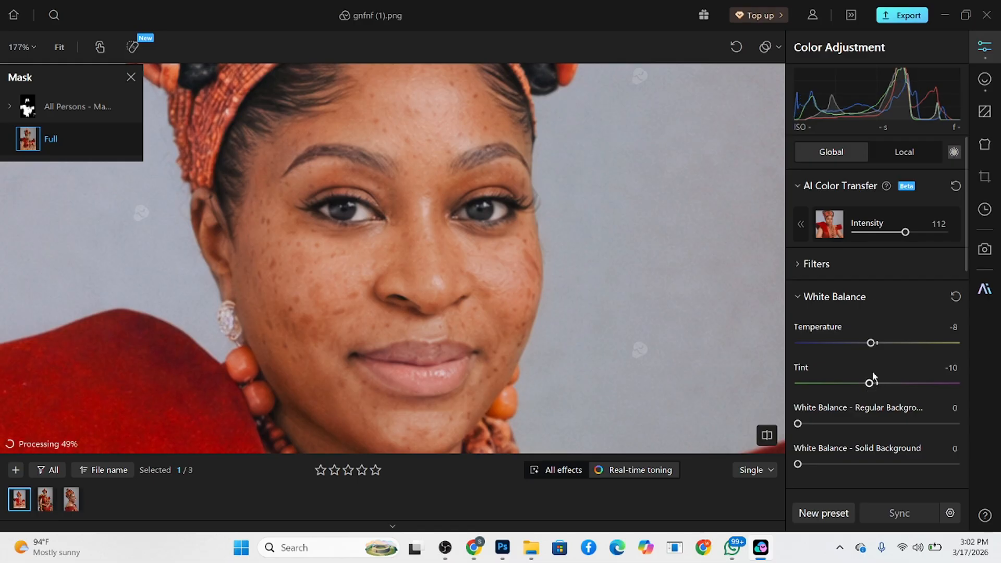
scroll(874, 308, "down", 6)
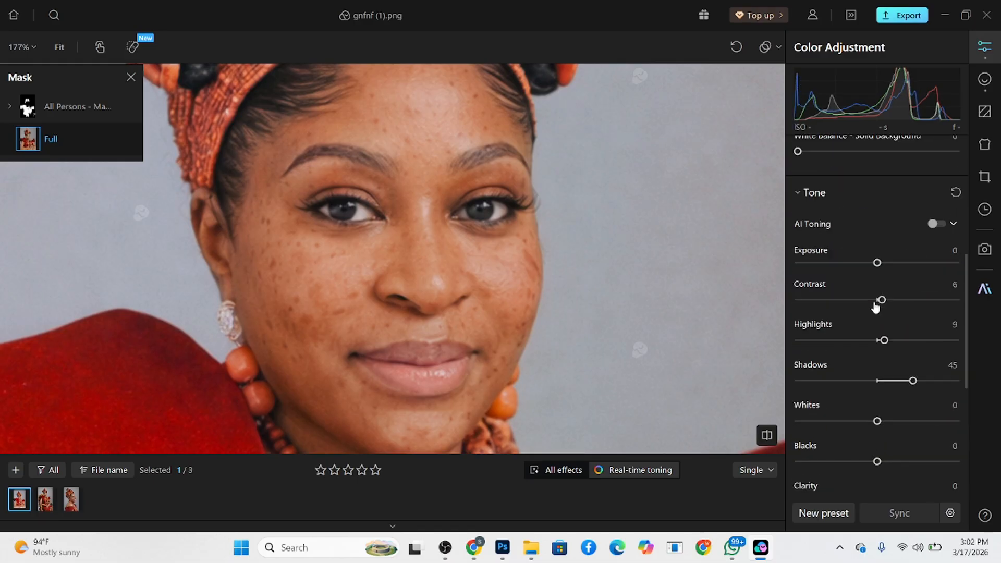
scroll(893, 386, "down", 3)
scroll(893, 373, "up", 8)
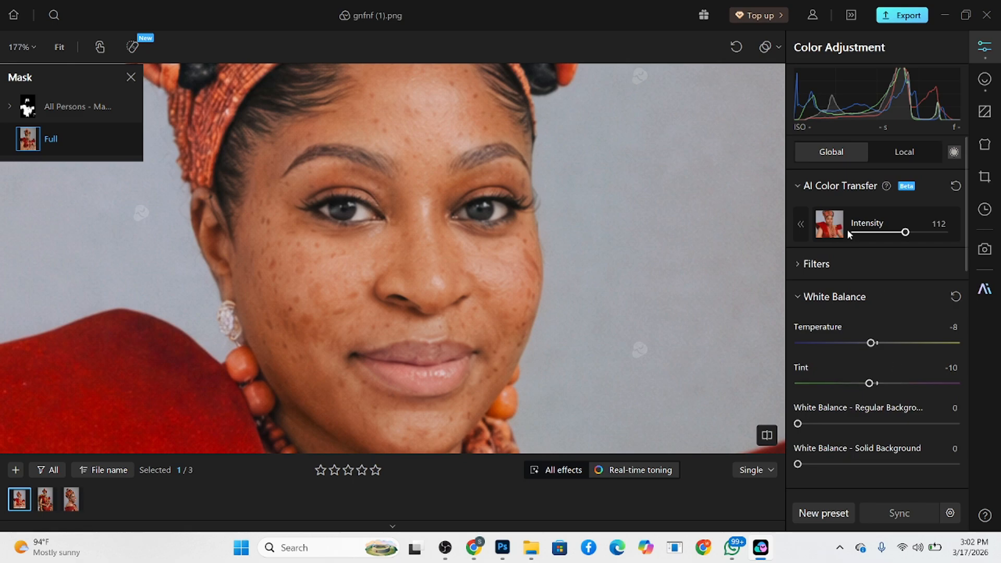
- In the local adjustments, create a new all-persons mask combining face, facial skin, neck and body skin
left_click(904, 152)
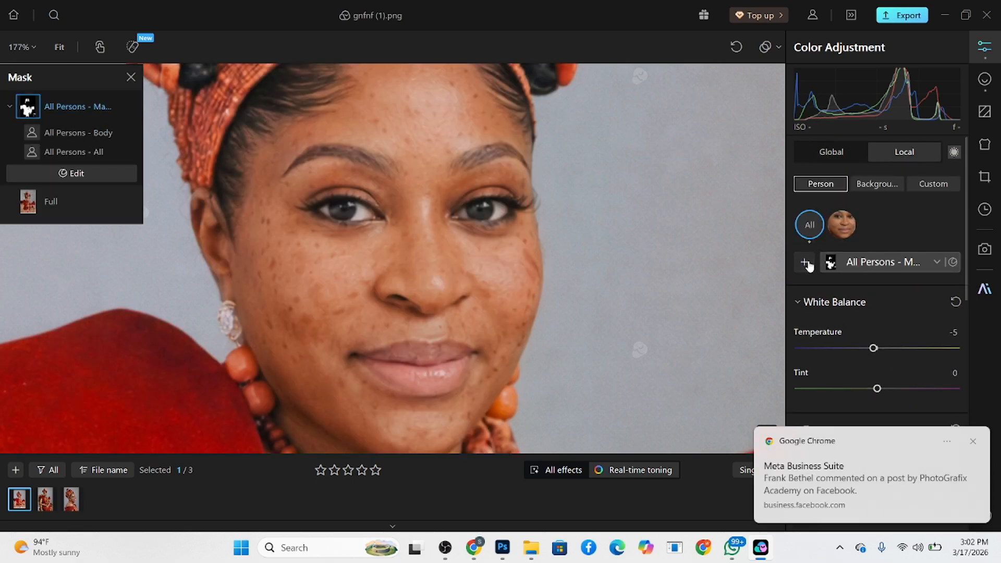
left_click(807, 265)
scroll(813, 360, "up", 5)
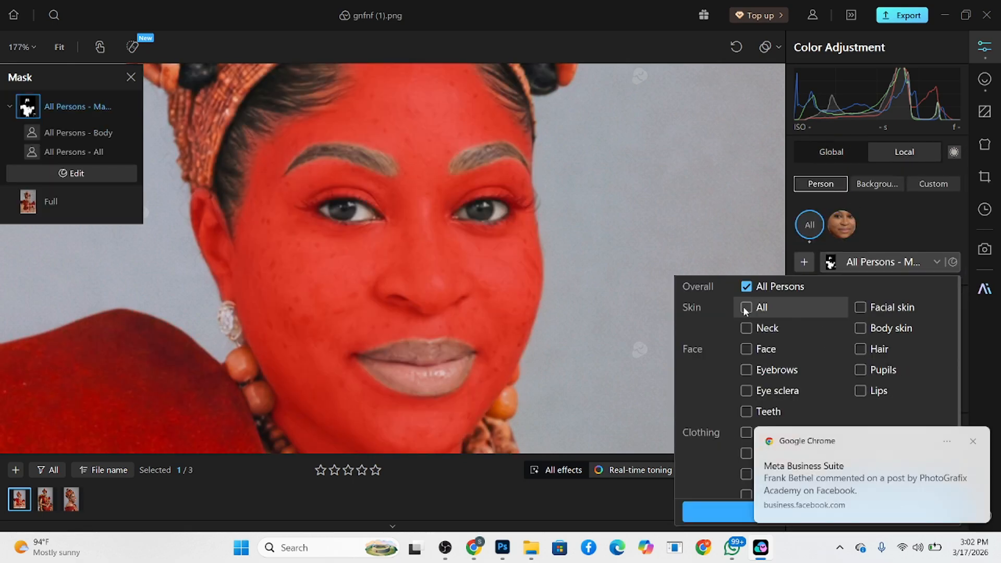
left_click(745, 307)
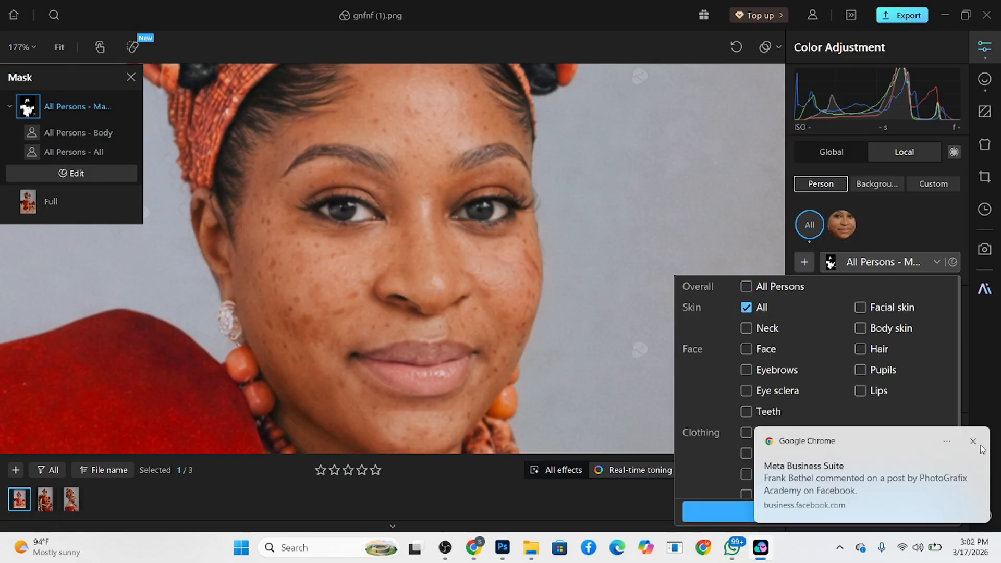
left_click(973, 441)
left_click(804, 262)
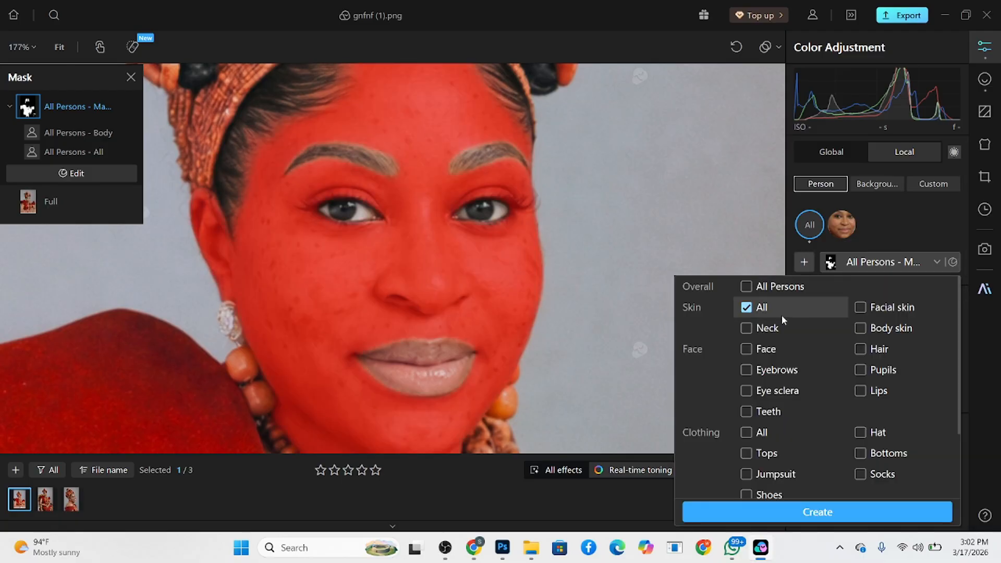
left_click(747, 309)
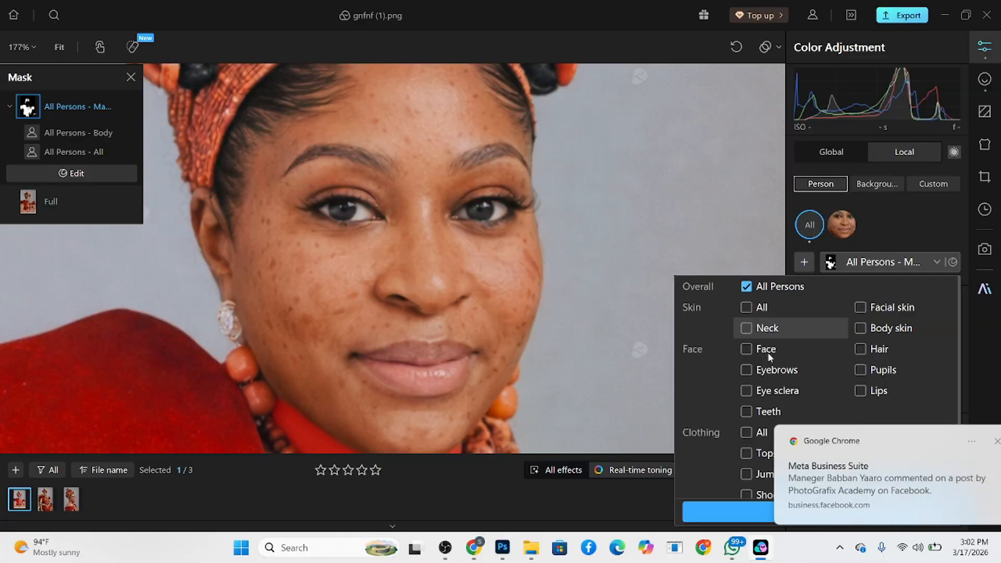
left_click(746, 330)
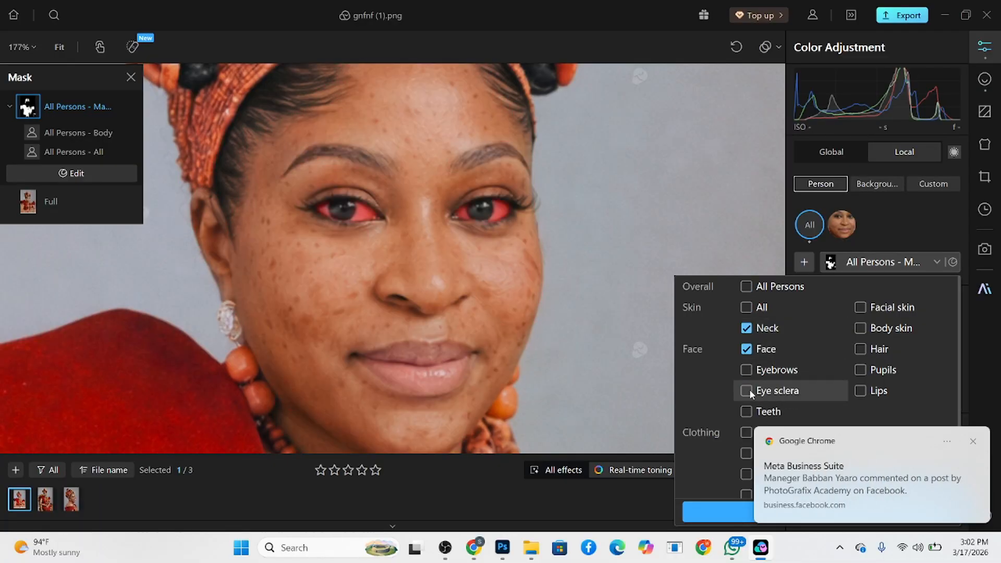
scroll(751, 391, "down", 2)
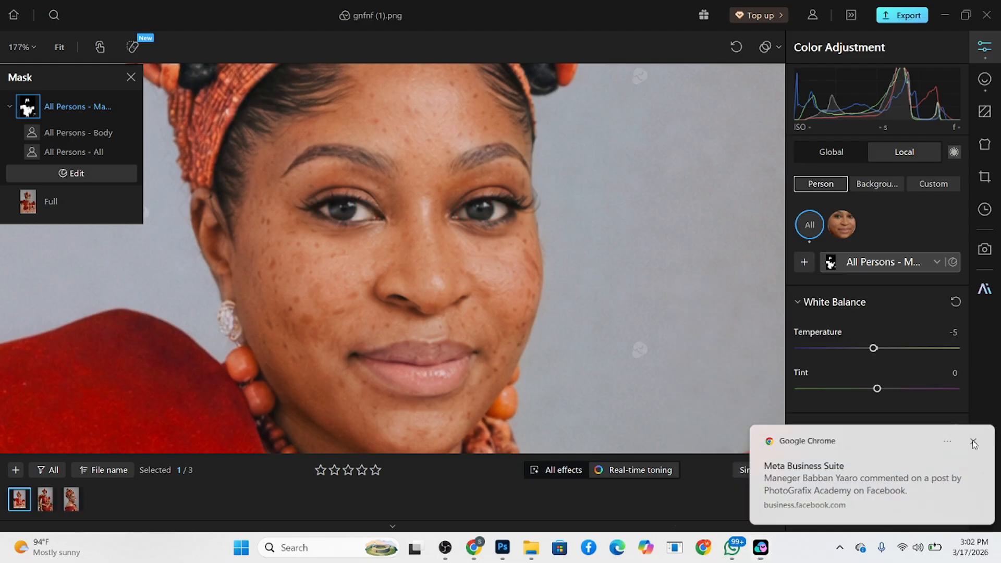
left_click(973, 443)
left_click(804, 263)
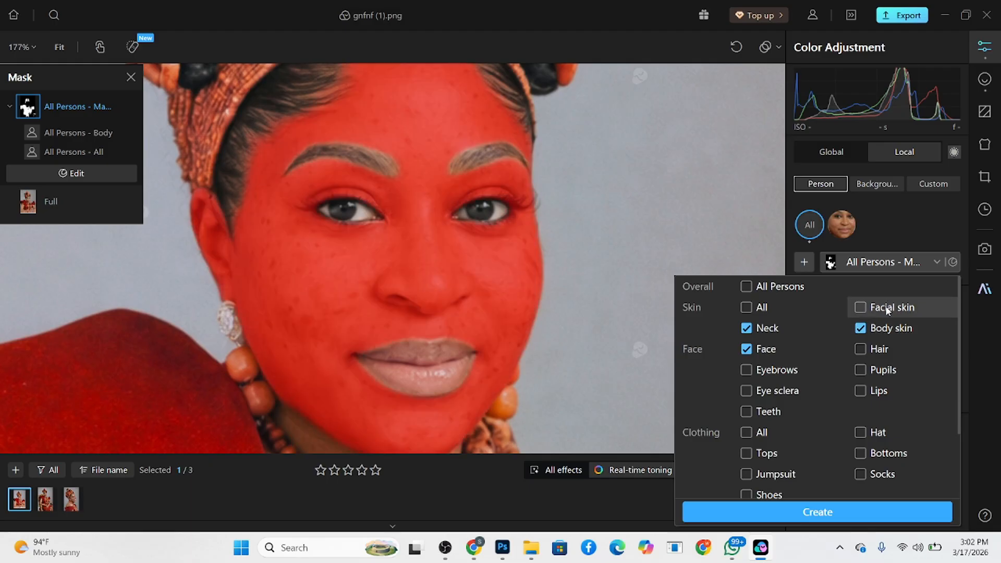
left_click(886, 307)
left_click(823, 515)
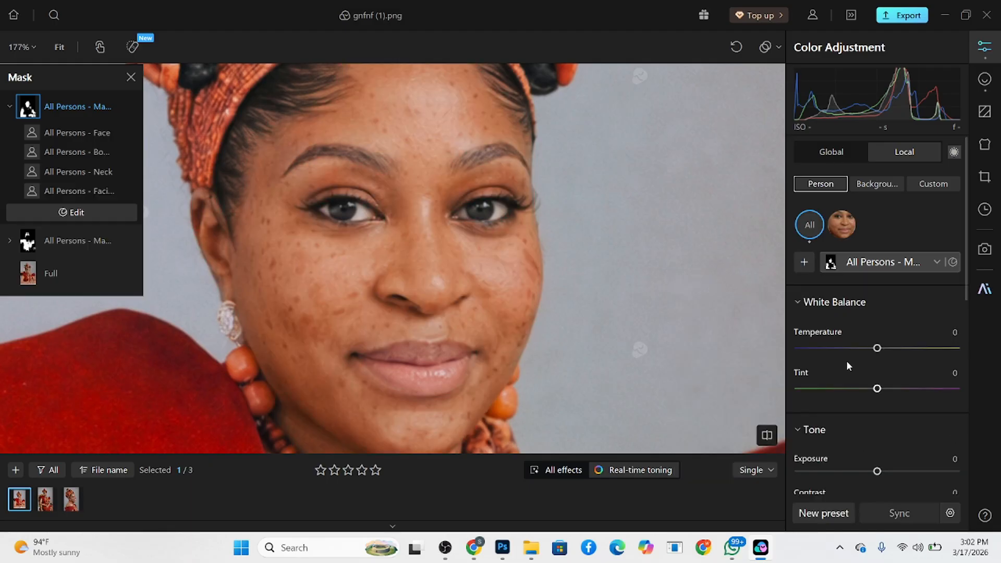
- Set the masked skin's vibrance to -3 and saturation to -7
scroll(861, 365, "down", 6)
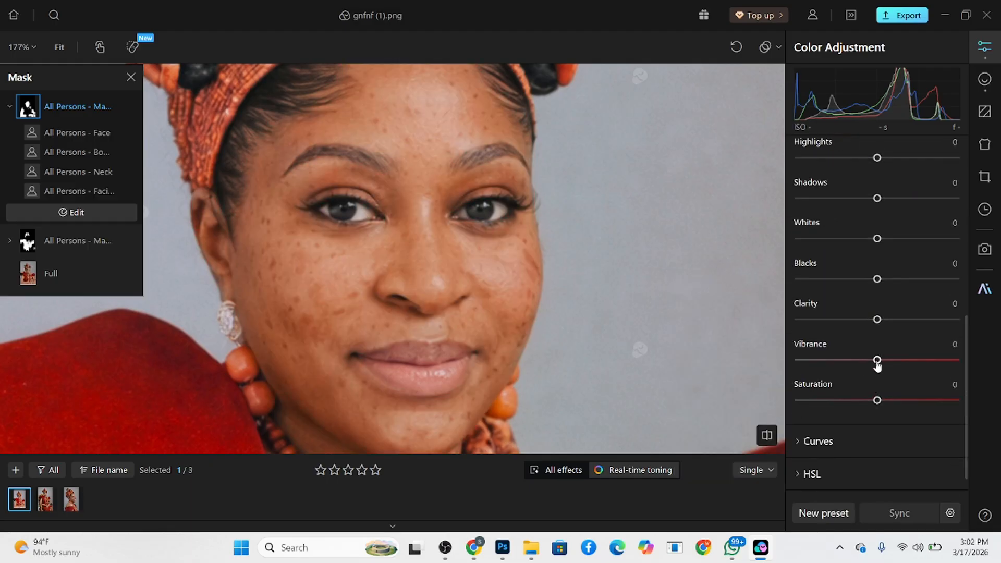
left_click_drag(878, 361, 876, 362)
left_click_drag(877, 402, 872, 402)
scroll(878, 365, "down", 1)
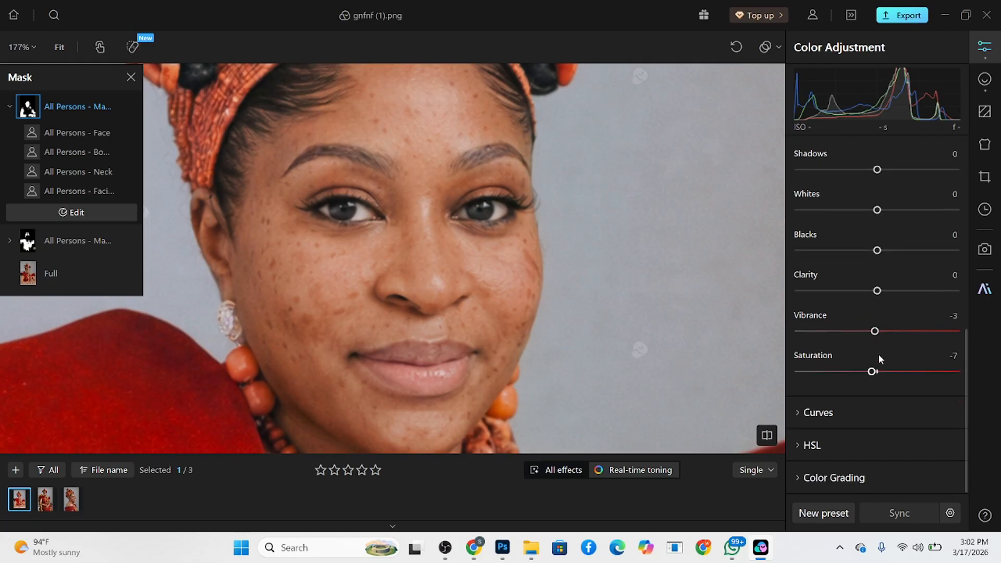
- Slightly reduce the red and orange HSL saturation of the skin mask
left_click(849, 447)
scroll(849, 447, "down", 3)
left_click(874, 315)
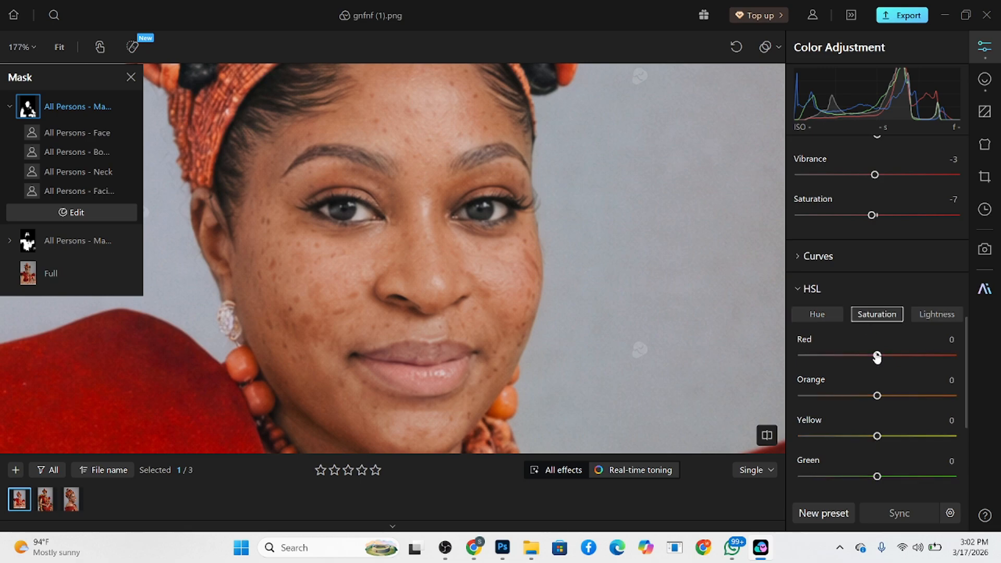
left_click_drag(877, 356, 874, 356)
left_click_drag(877, 396, 873, 396)
- In the female retouch settings, set body frequency separation to 100 with high-frequency enhancement at 3 and low-frequency smoothing at 100
left_click(985, 79)
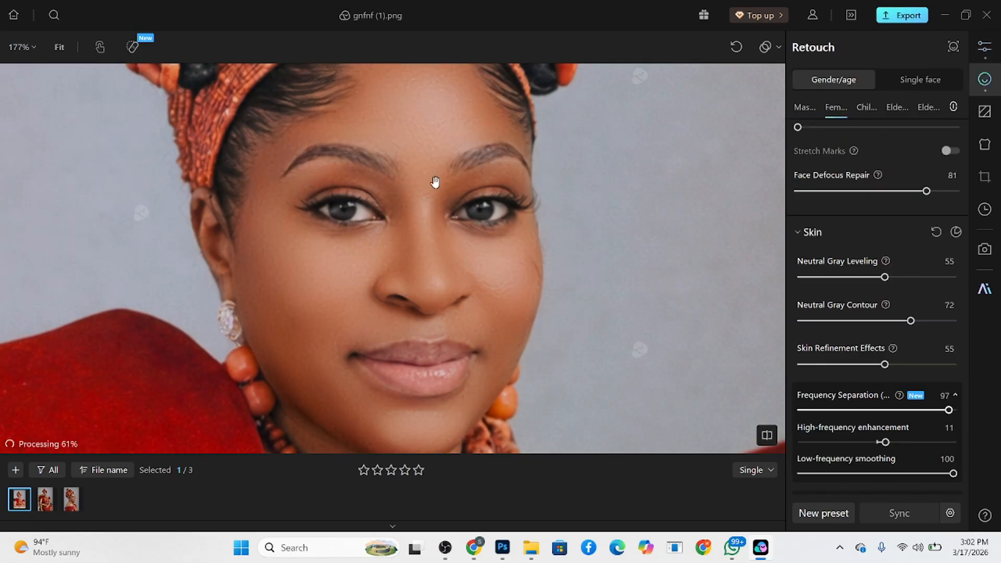
scroll(436, 180, "down", 5)
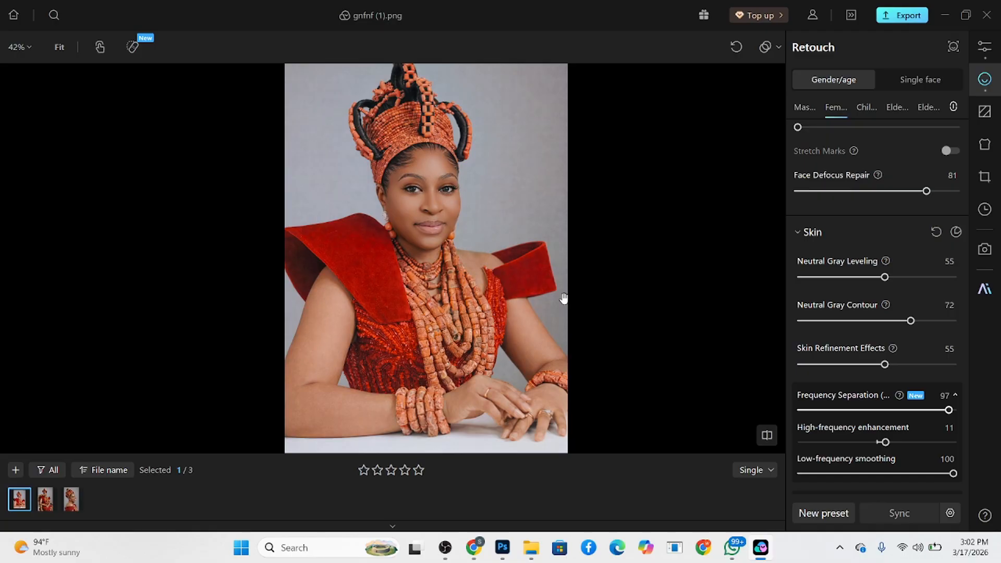
scroll(445, 277, "up", 3)
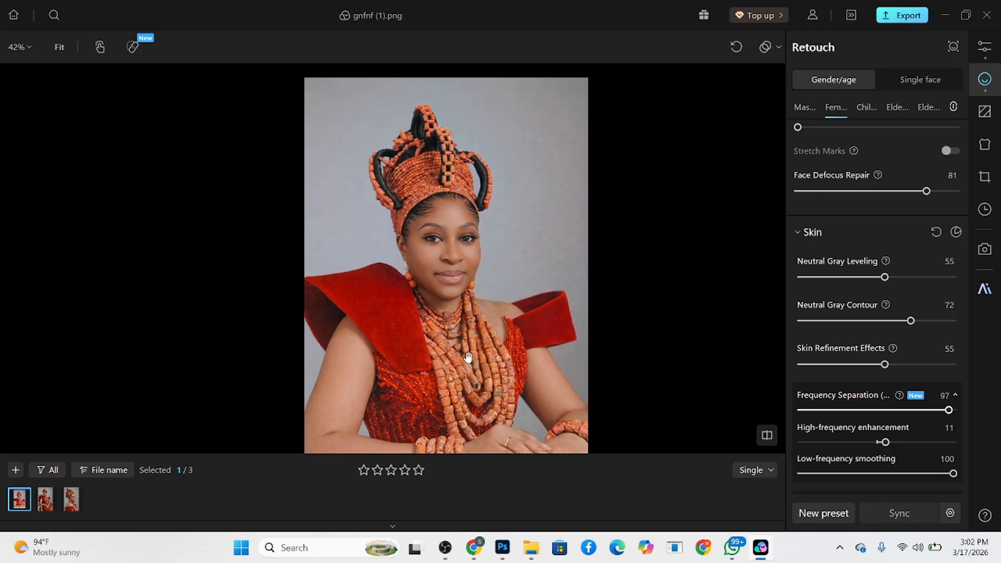
left_click_drag(447, 265, 422, 217)
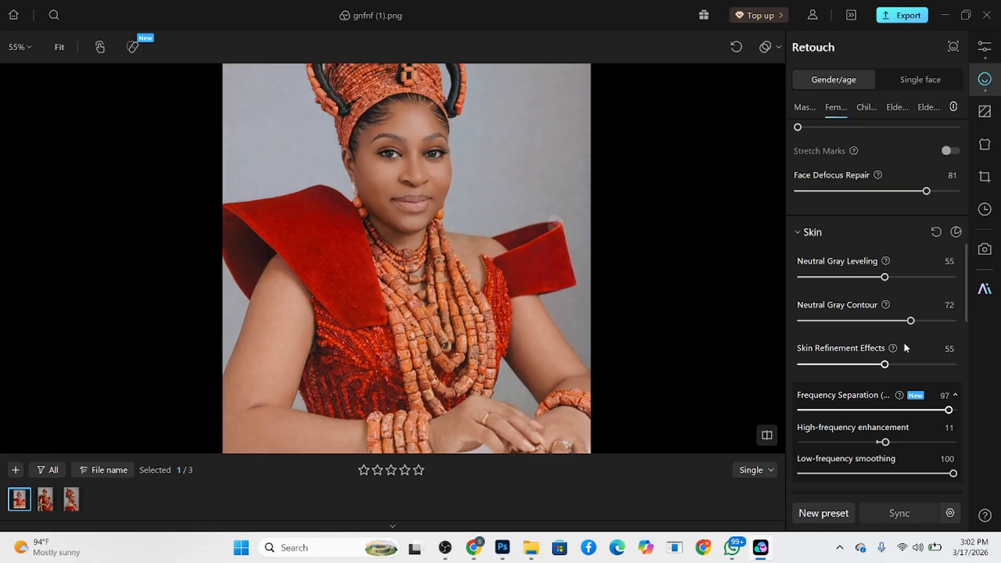
scroll(898, 360, "down", 3)
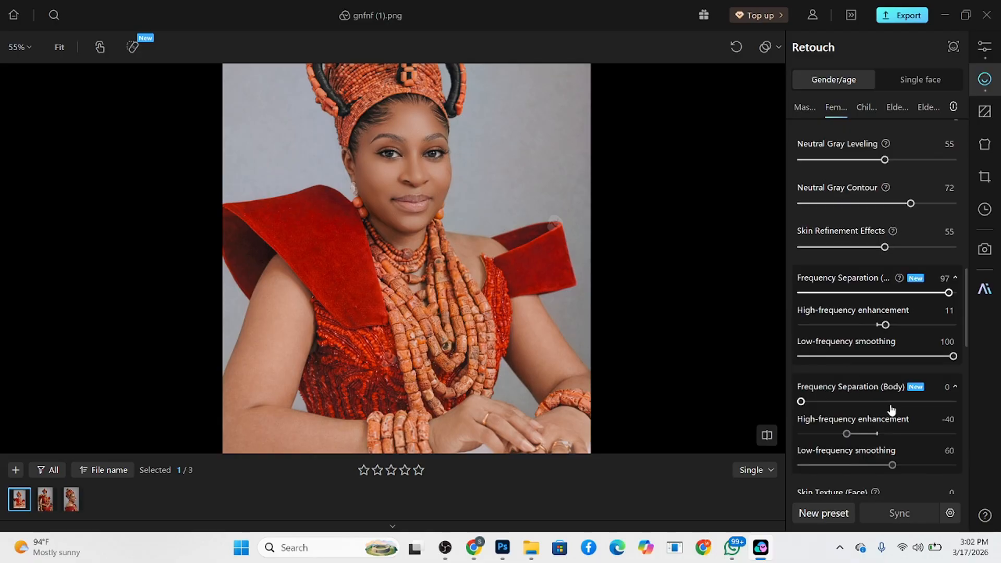
left_click(890, 401)
left_click_drag(873, 438, 879, 436)
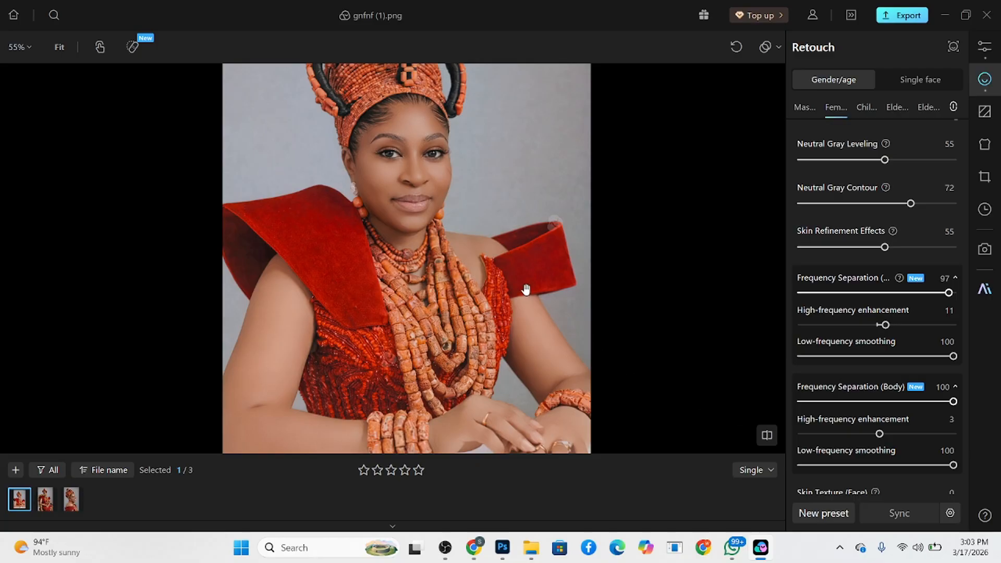
scroll(482, 257, "down", 2)
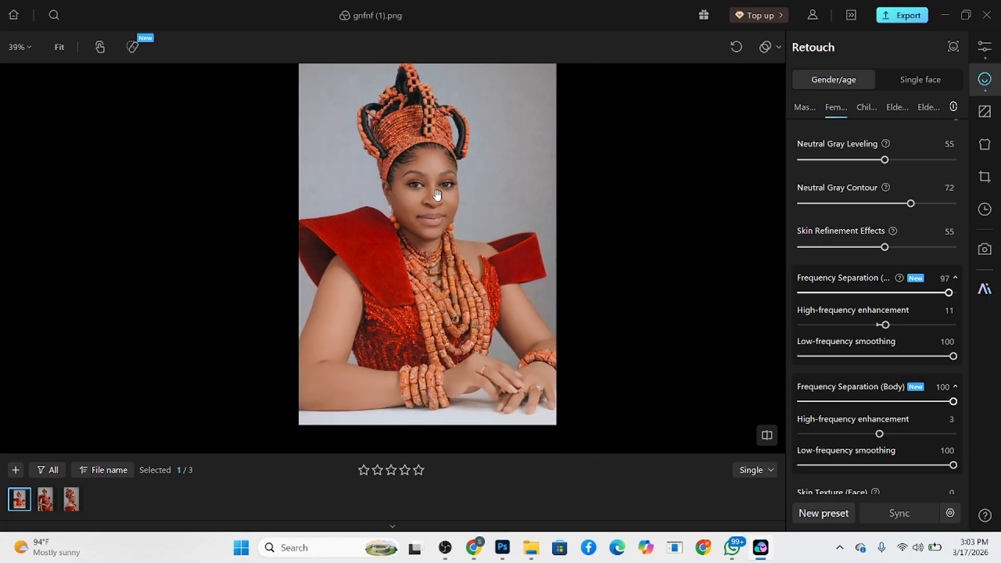
scroll(437, 196, "up", 5)
scroll(374, 167, "down", 3)
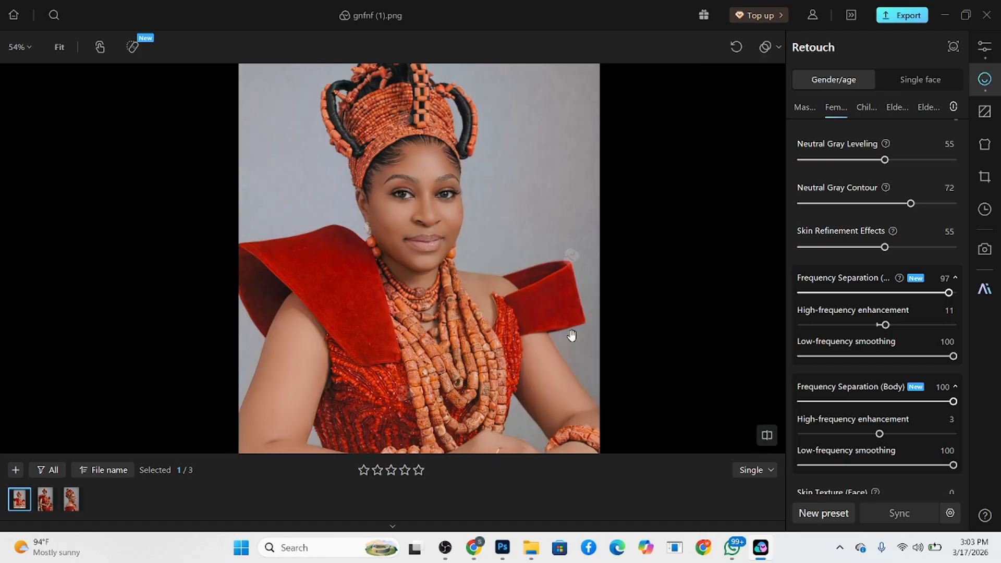
- Try the tan, cream and beige skin tone swatches, ending on the cream one with an intensity of 37
scroll(909, 401, "down", 5)
scroll(840, 372, "down", 3)
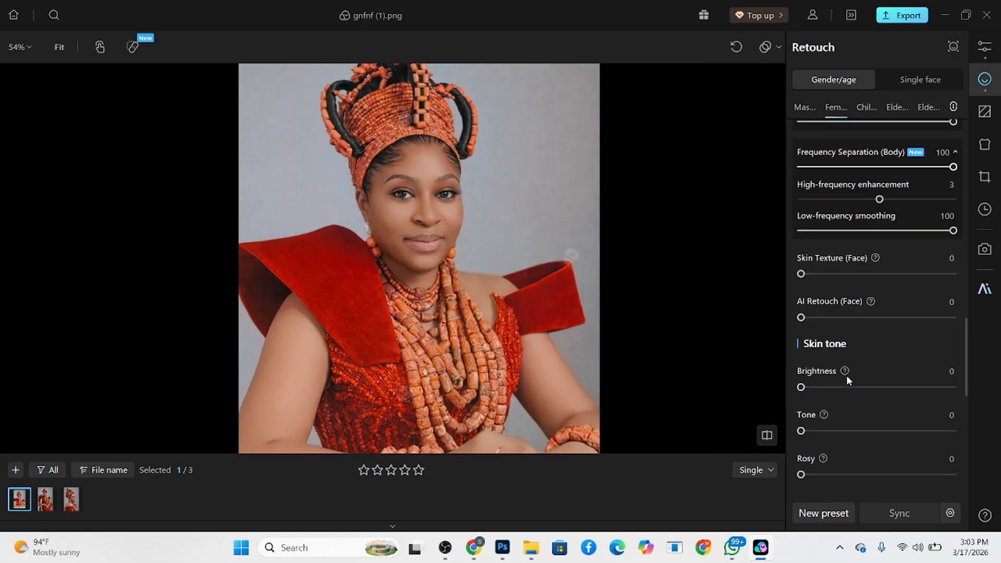
scroll(834, 368, "down", 2)
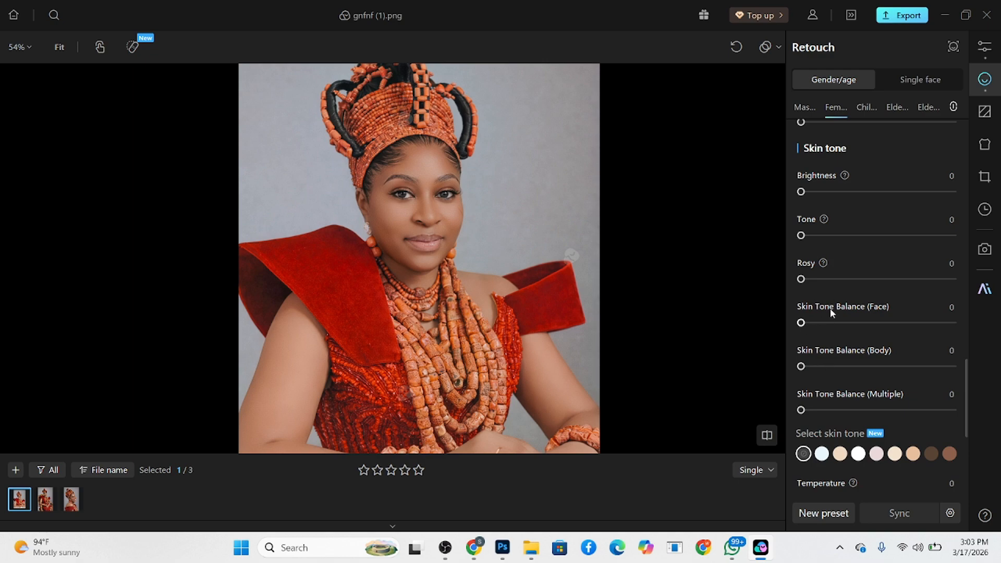
left_click(914, 455)
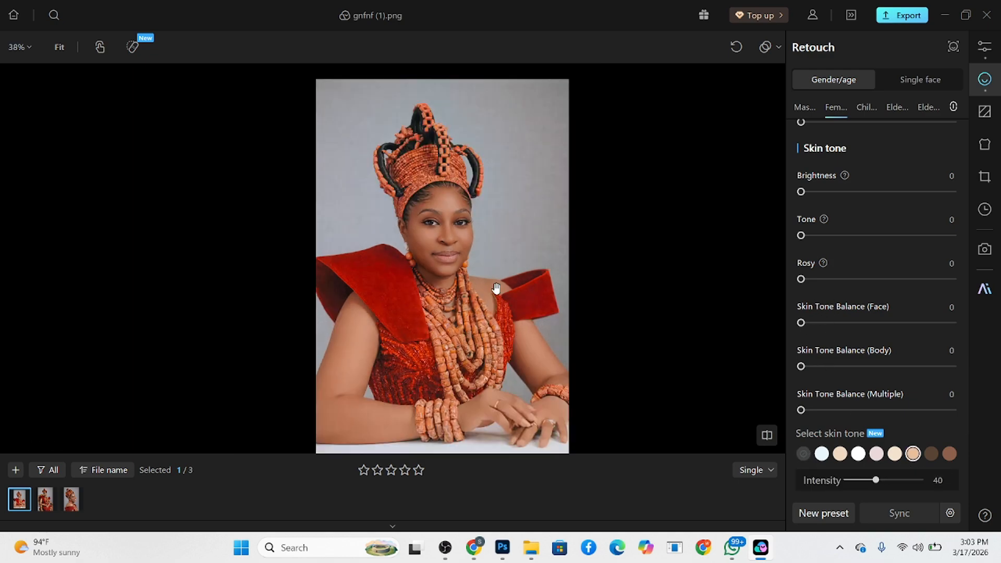
left_click(894, 458)
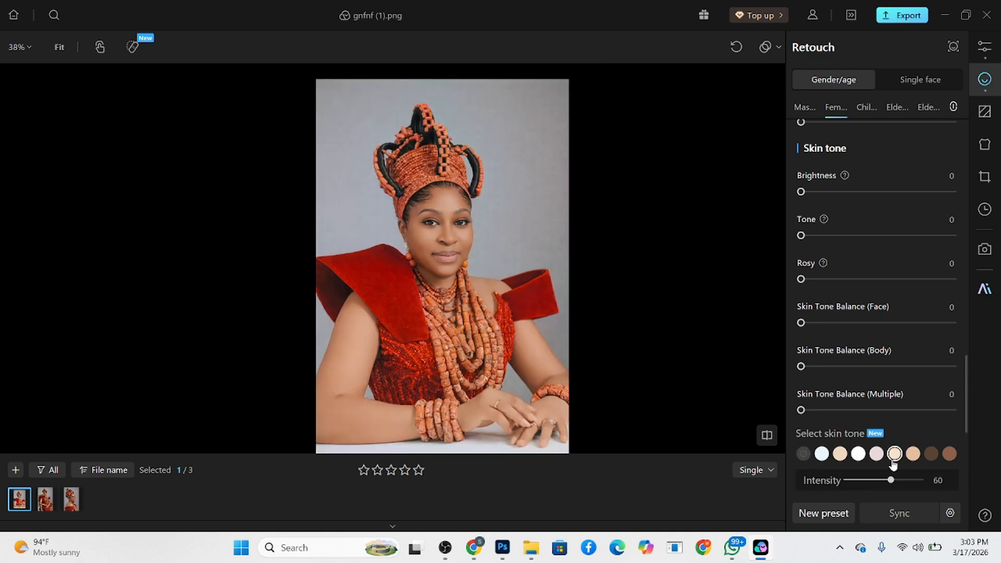
left_click(840, 456)
left_click(894, 456)
left_click_drag(883, 485, 875, 485)
- Set the skin tone temperature to 19 and apply the tan skin tone swatch at an intensity of 12
scroll(892, 457, "down", 2)
left_click_drag(896, 451, 894, 452)
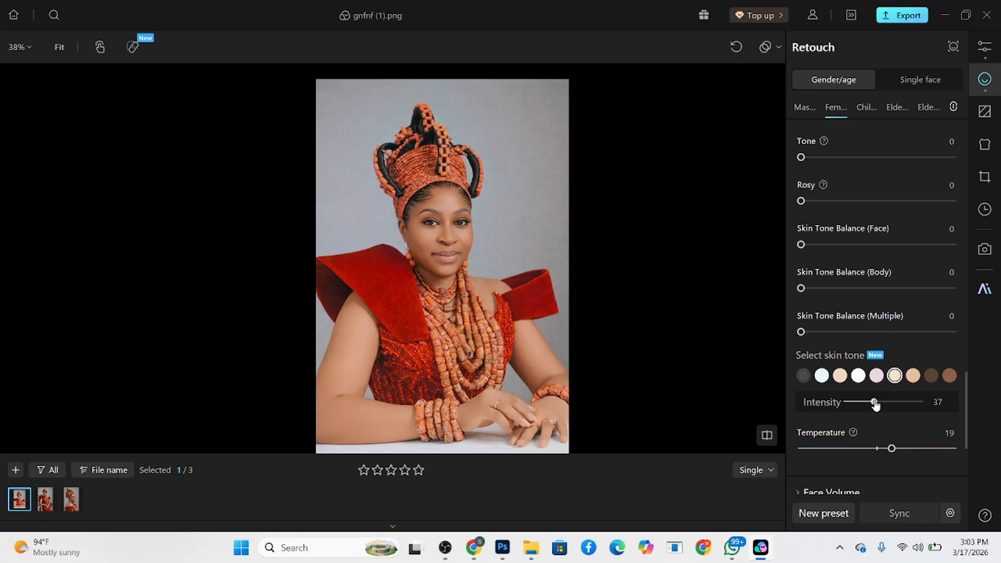
left_click_drag(876, 406, 822, 415)
left_click(913, 376)
mouse_move(867, 408)
left_mouse_down()
mouse_move(847, 407)
mouse_move(855, 410)
left_mouse_up()
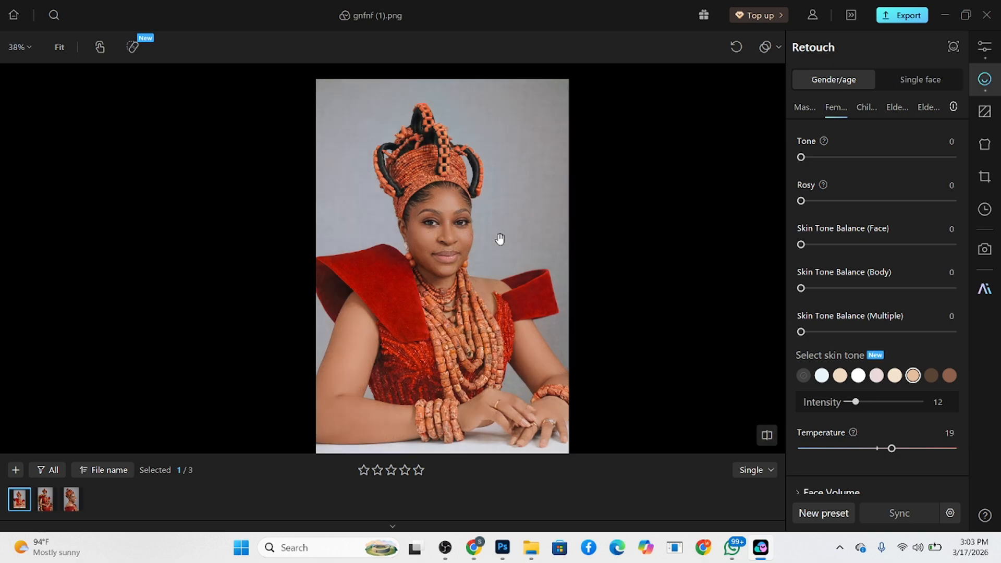
- Set Skin Tone Balance (Multiple) to 13 and Skin Tone Balance (Body) to 5, and check the face up close
scroll(468, 224, "up", 5)
left_click_drag(803, 332, 821, 332)
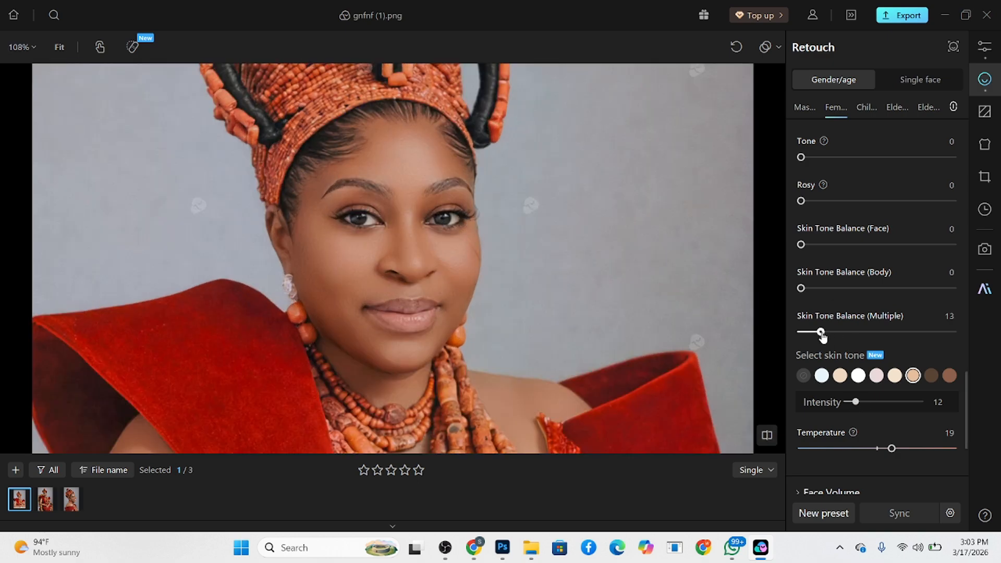
left_click_drag(802, 288, 809, 288)
scroll(444, 229, "down", 4)
scroll(444, 276, "up", 5)
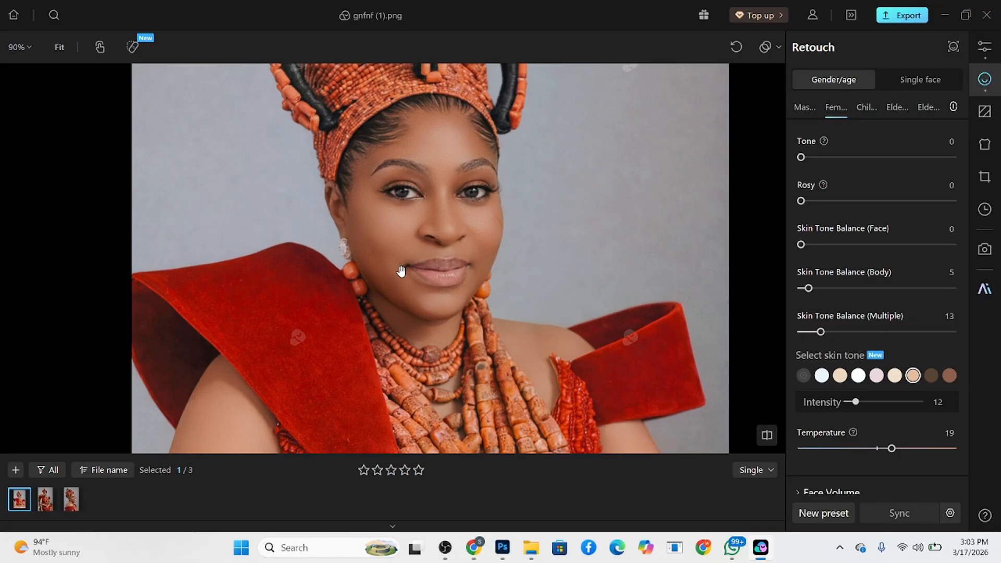
scroll(916, 208, "down", 10)
scroll(870, 375, "up", 8)
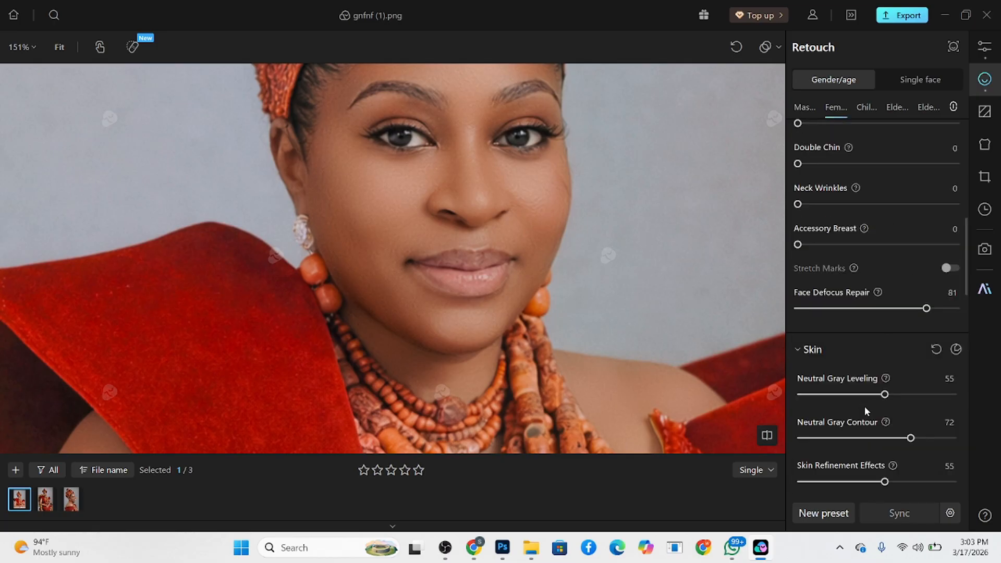
- Set the Lip Lines blemish removal to 36
scroll(864, 222, "up", 3)
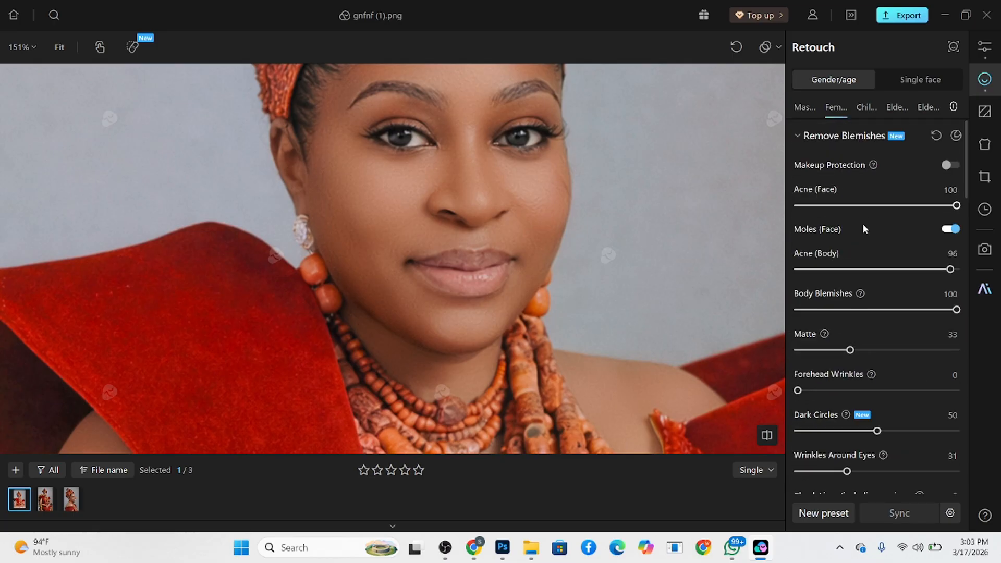
scroll(857, 344, "down", 2)
scroll(854, 370, "down", 2)
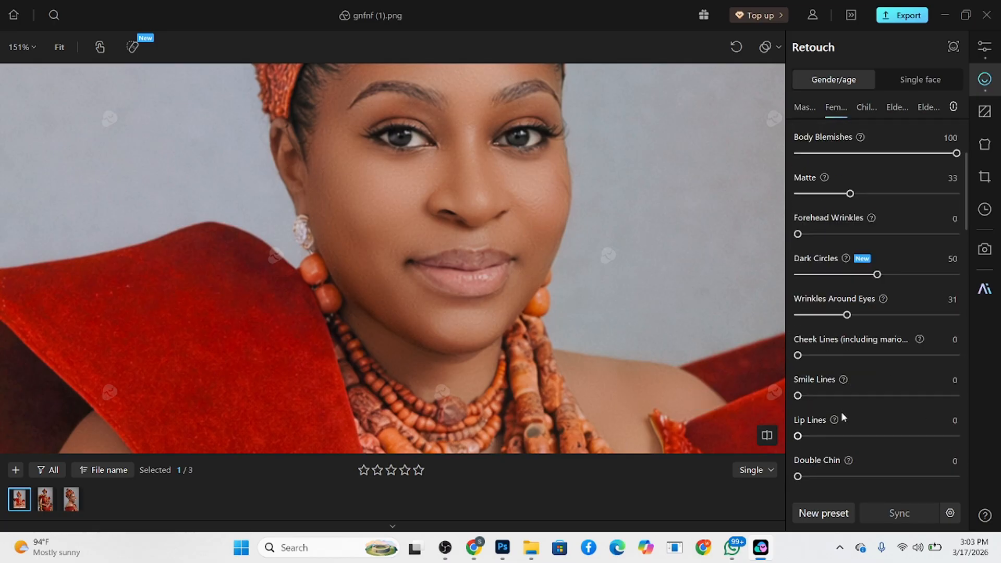
scroll(841, 411, "down", 2)
scroll(813, 423, "down", 3)
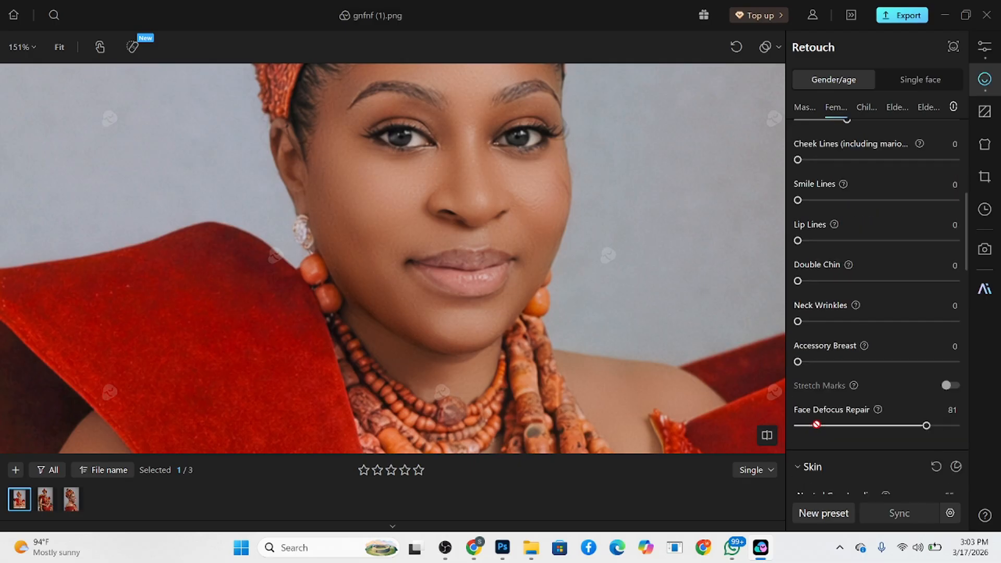
scroll(817, 424, "up", 1)
left_click_drag(798, 280, 856, 282)
scroll(524, 249, "down", 8)
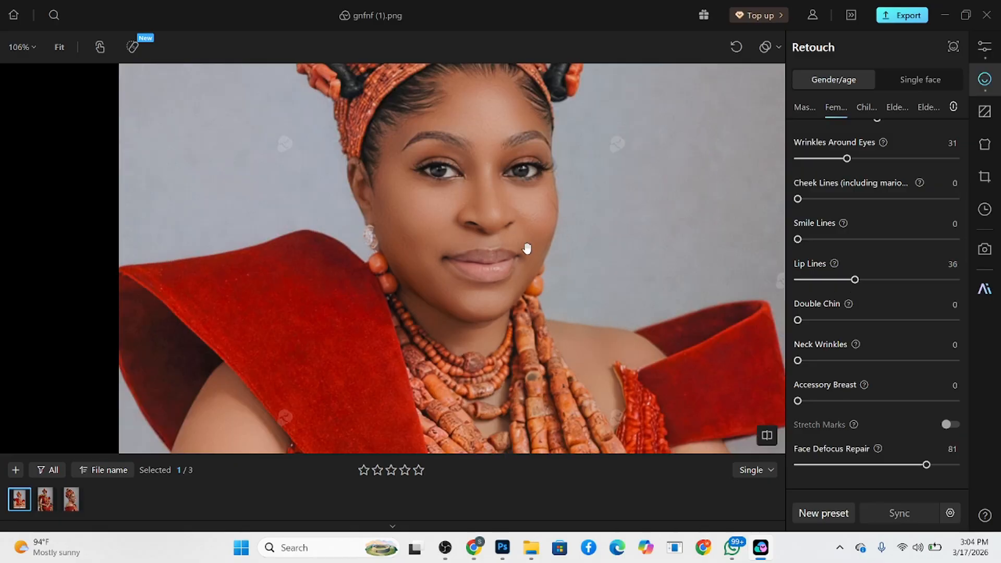
- Set the makeup retouching to Enhance Eyebrows 56, Enhance Eye Makeup 39, Shadows 58 and Highlights 32, and check the portrait
scroll(921, 349, "down", 10)
scroll(896, 383, "down", 8)
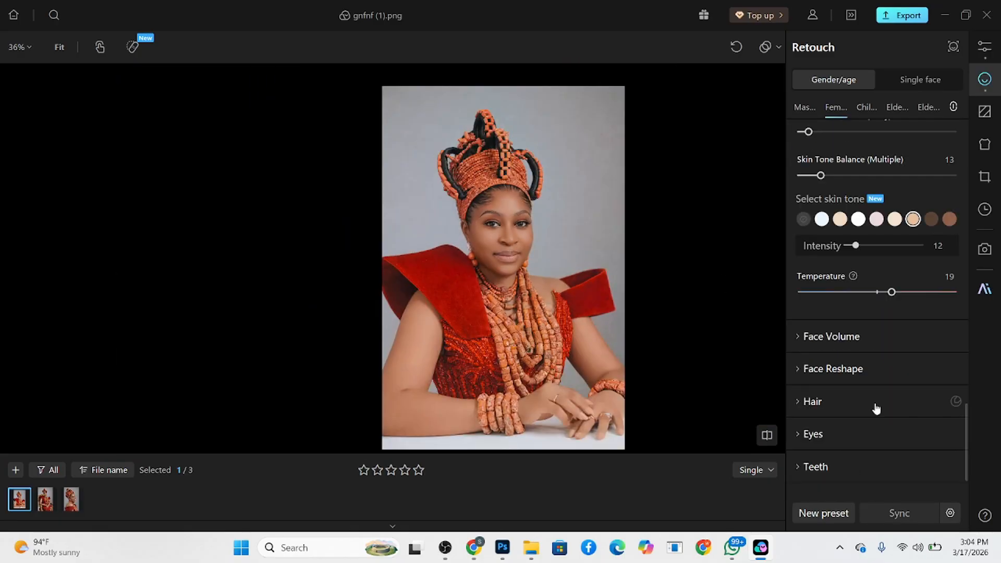
left_click(850, 443)
scroll(861, 448, "down", 2)
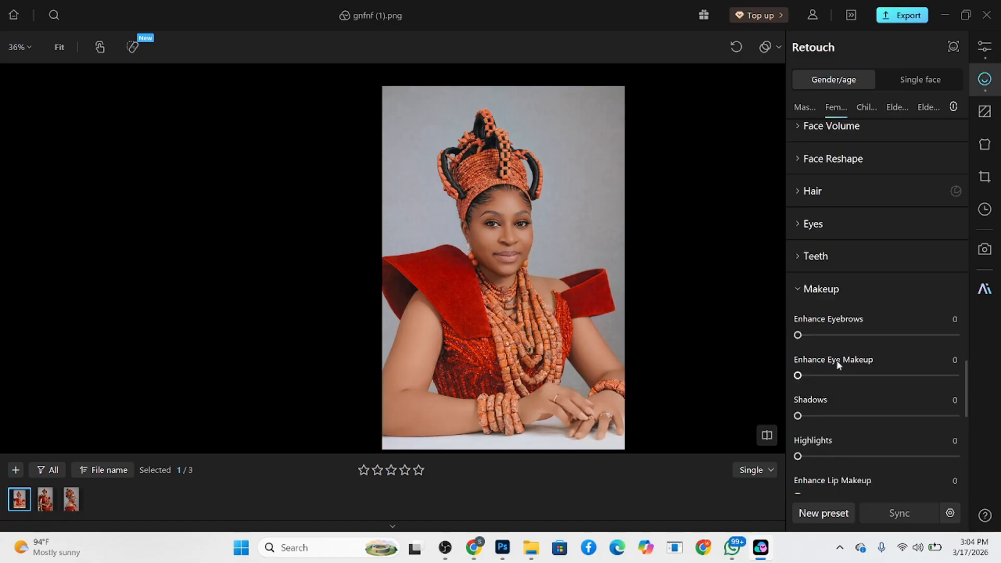
left_click_drag(840, 338, 887, 335)
left_click_drag(830, 385, 860, 377)
left_click_drag(801, 416, 890, 416)
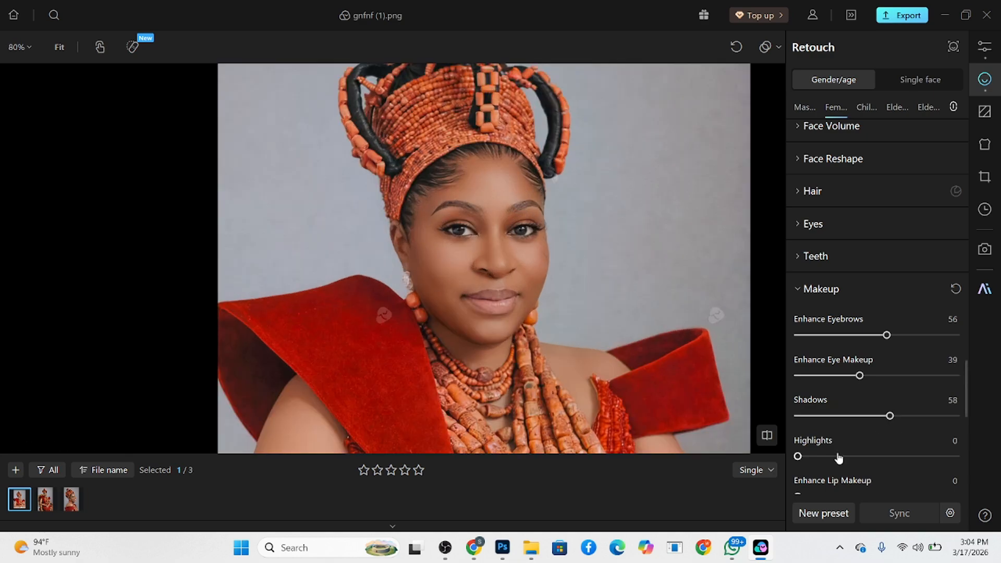
left_click_drag(838, 457, 848, 457)
scroll(560, 290, "down", 3)
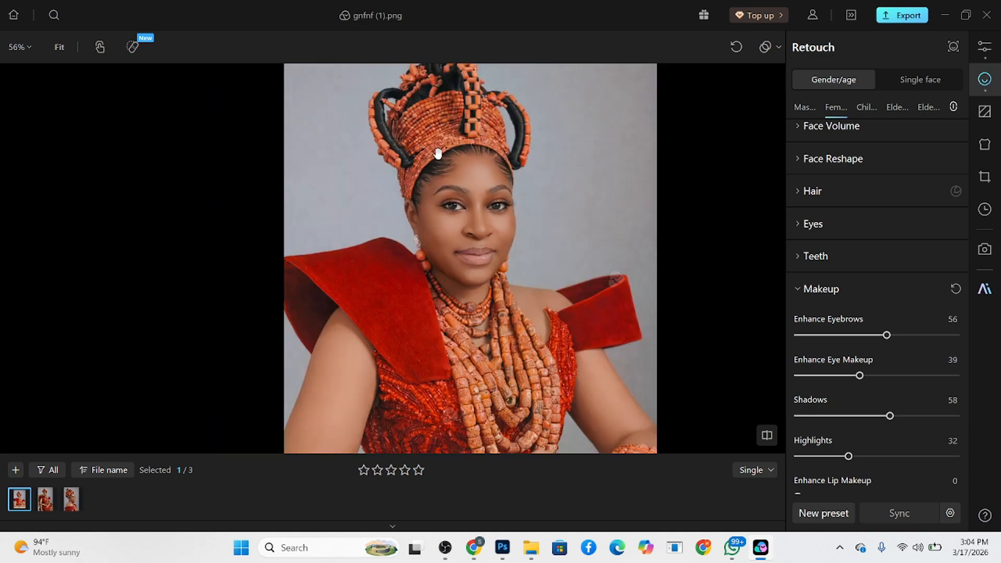
scroll(468, 239, "up", 1)
scroll(468, 238, "down", 1)
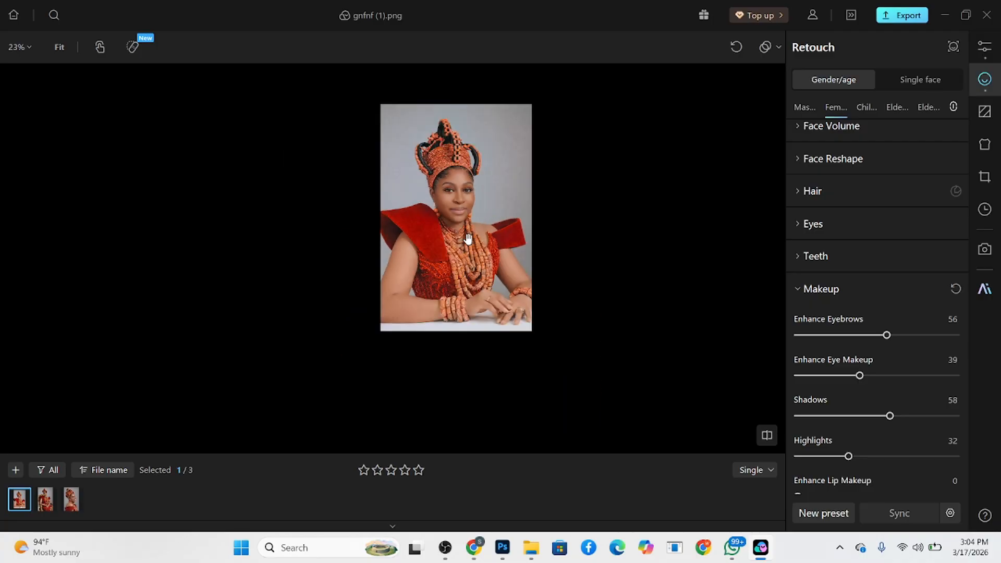
- Turn on Remove Imperfections and Clean Background in the background retouching, with the background type set to Solid color
left_click(985, 111)
scroll(494, 223, "up", 1)
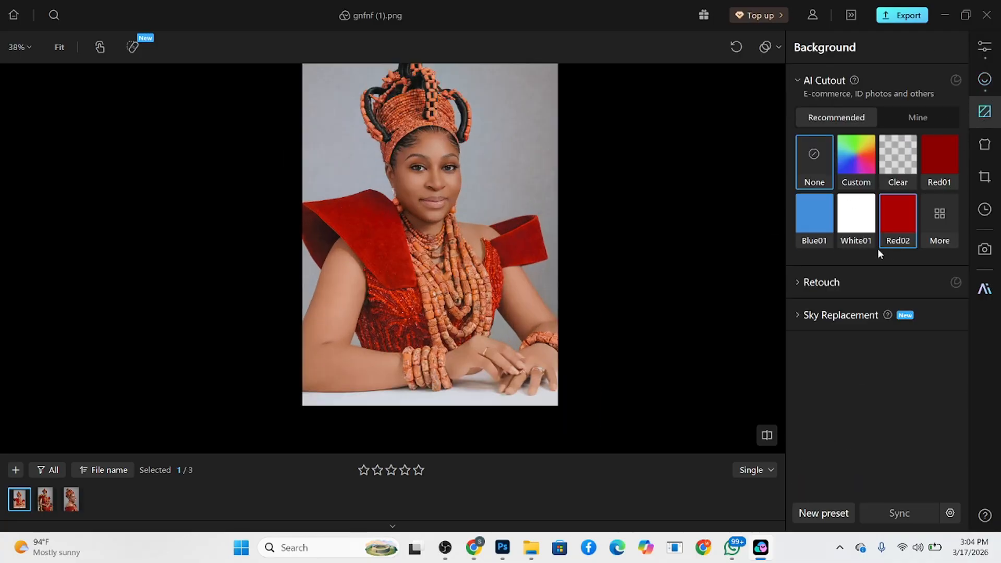
left_click(852, 284)
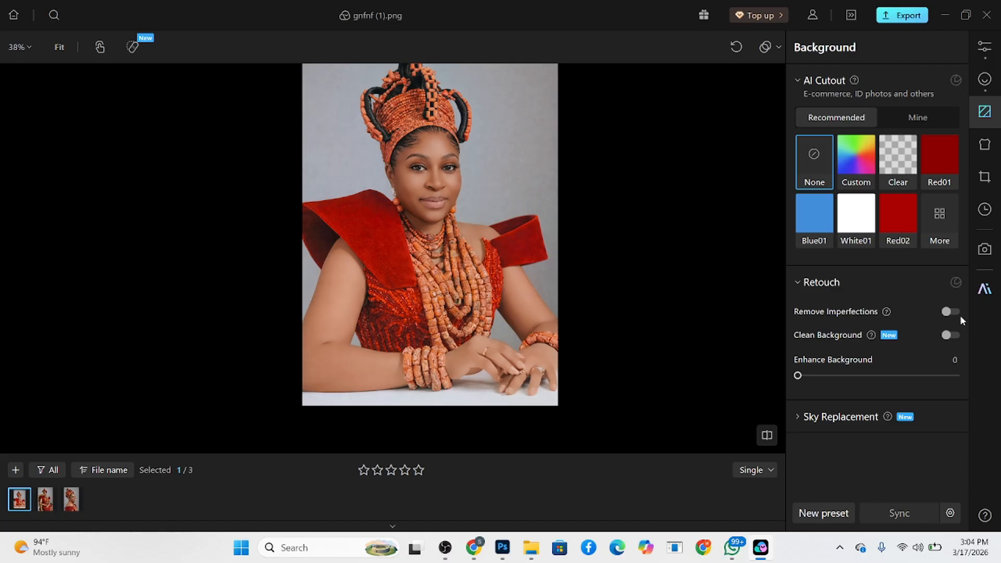
left_click(952, 312)
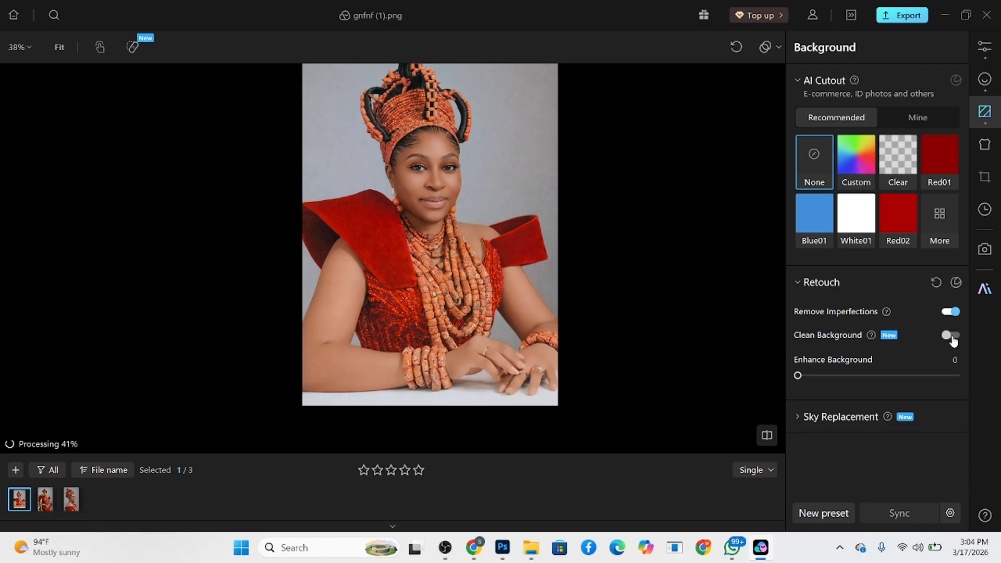
left_click(951, 336)
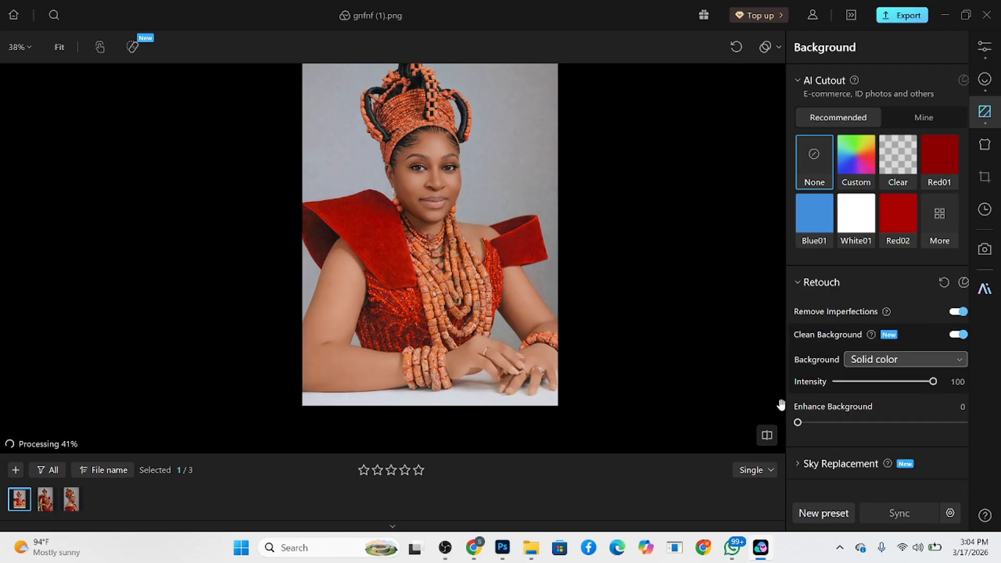
left_click(921, 362)
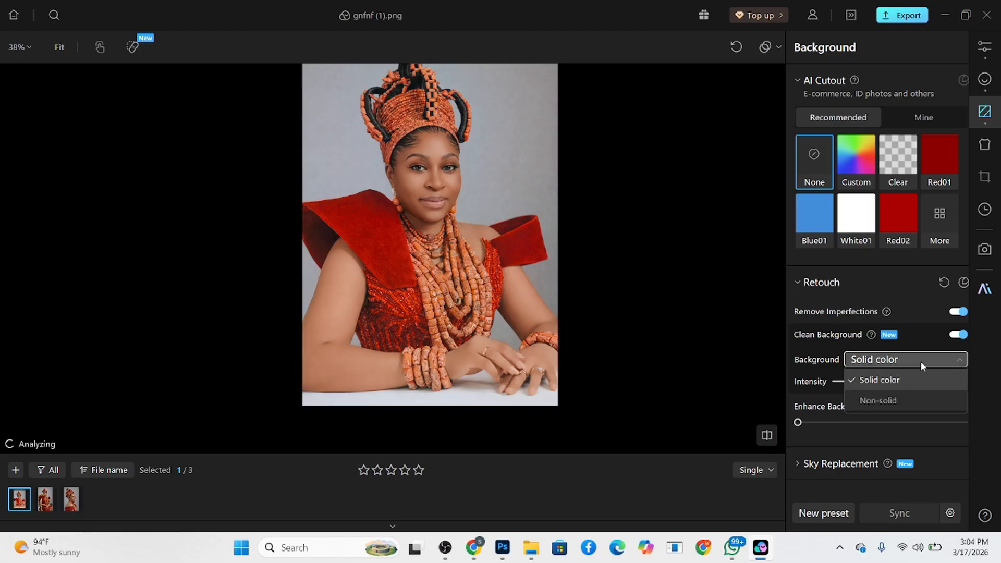
left_click(902, 380)
scroll(484, 130, "up", 5)
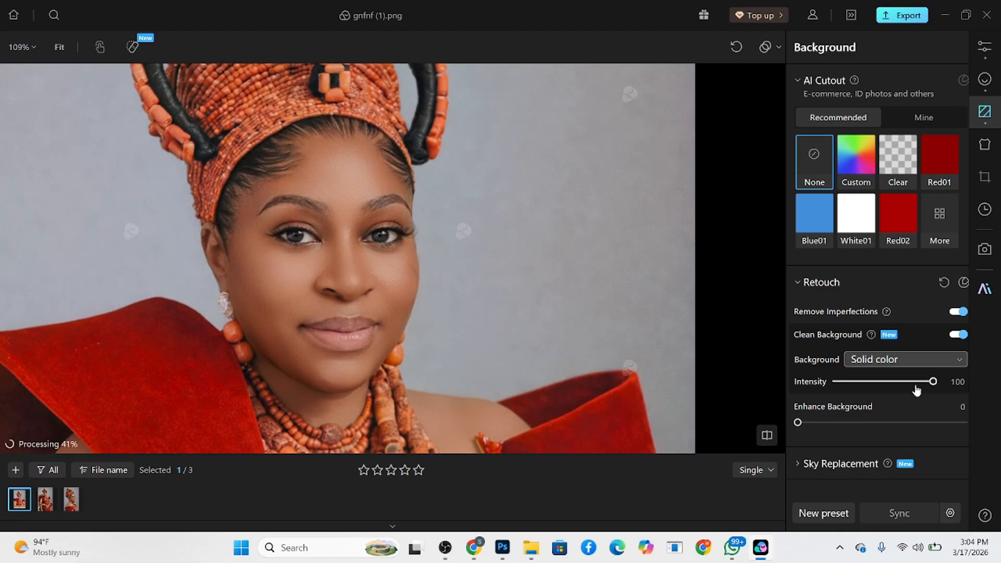
scroll(546, 230, "down", 3)
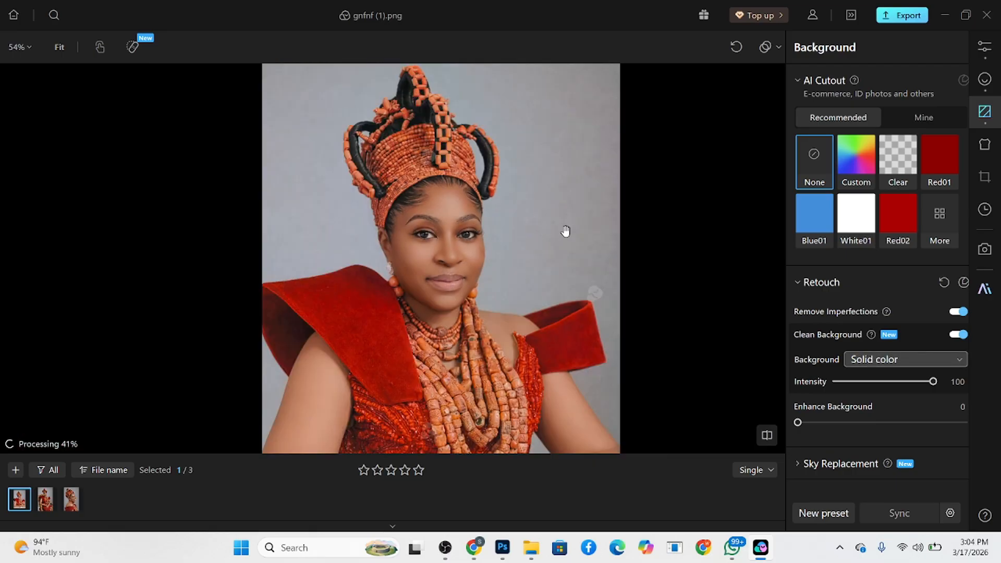
- Check the available background types and examine the cleaned backdrop around the woman, both up close and in full view
left_click(906, 360)
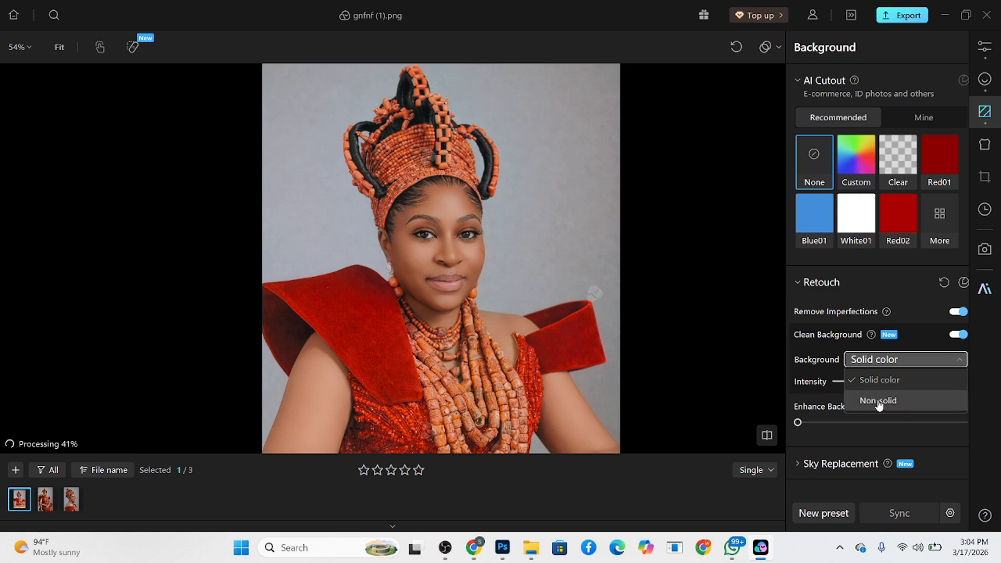
left_click(716, 318)
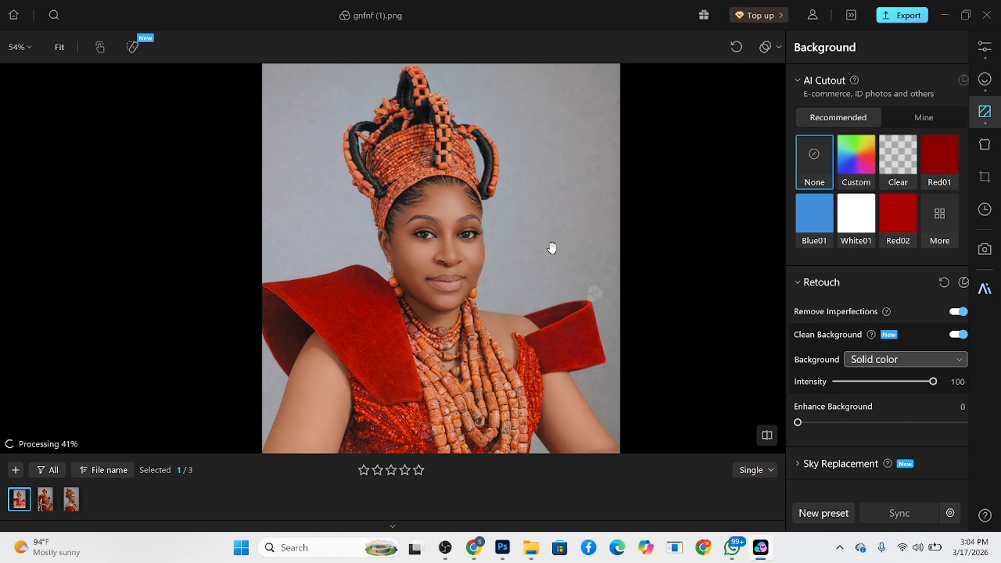
scroll(522, 218, "down", 4)
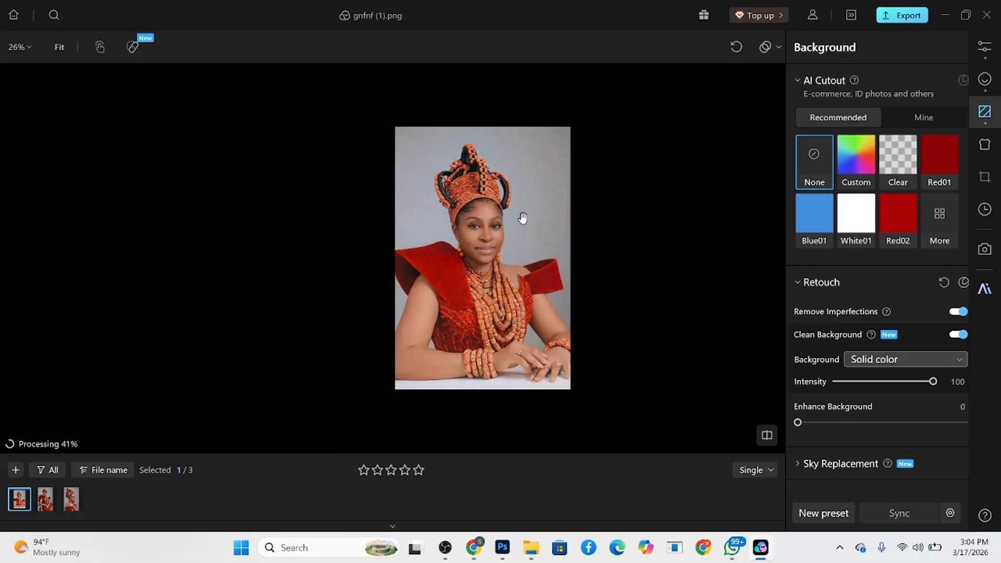
scroll(523, 218, "up", 2)
left_click_drag(478, 262, 438, 252)
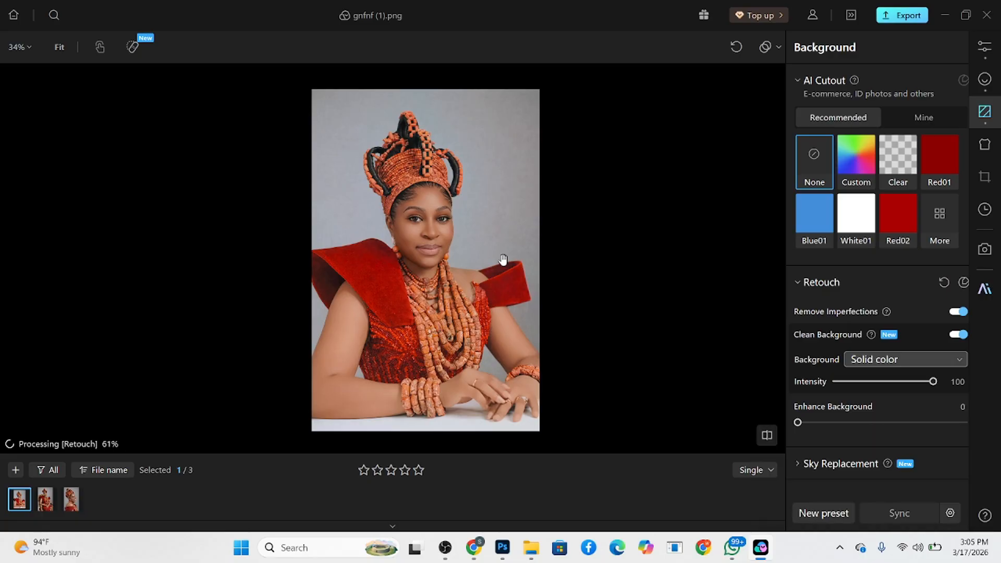
left_click(475, 208)
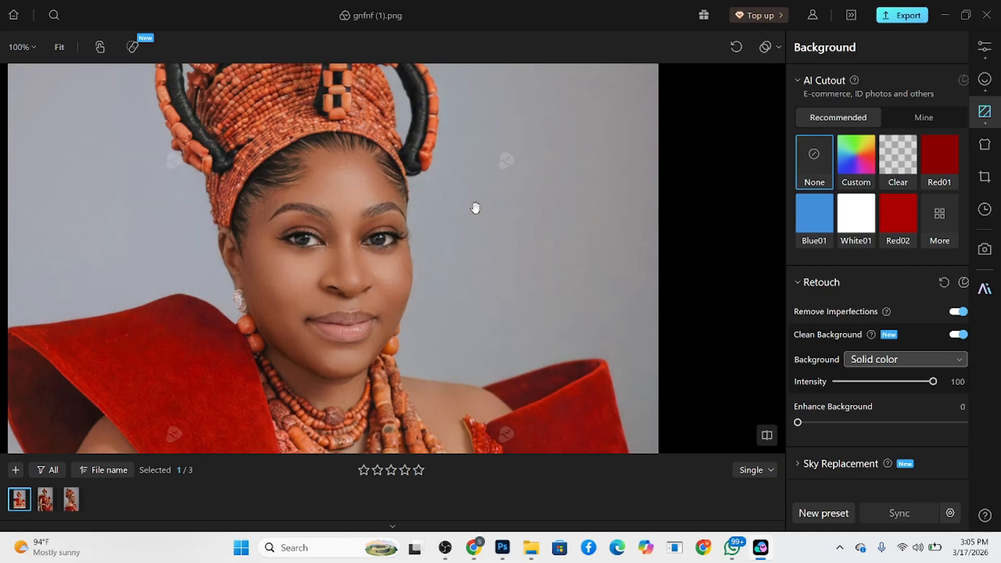
left_click(475, 208)
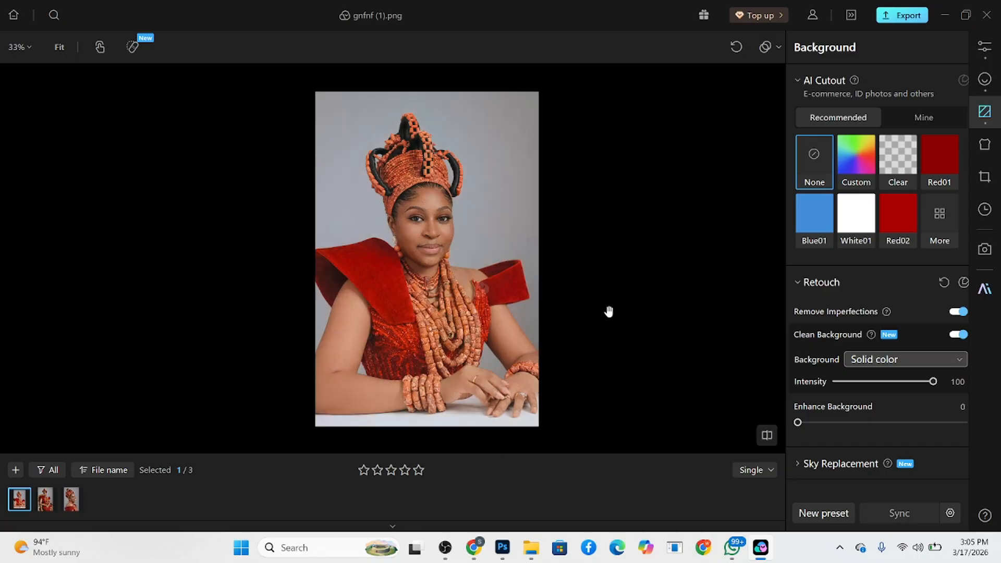
- Apply local color adjustments to the background with Exposure -0.17 and Temperature -5, and compare before and after
left_click(984, 47)
scroll(883, 285, "up", 5)
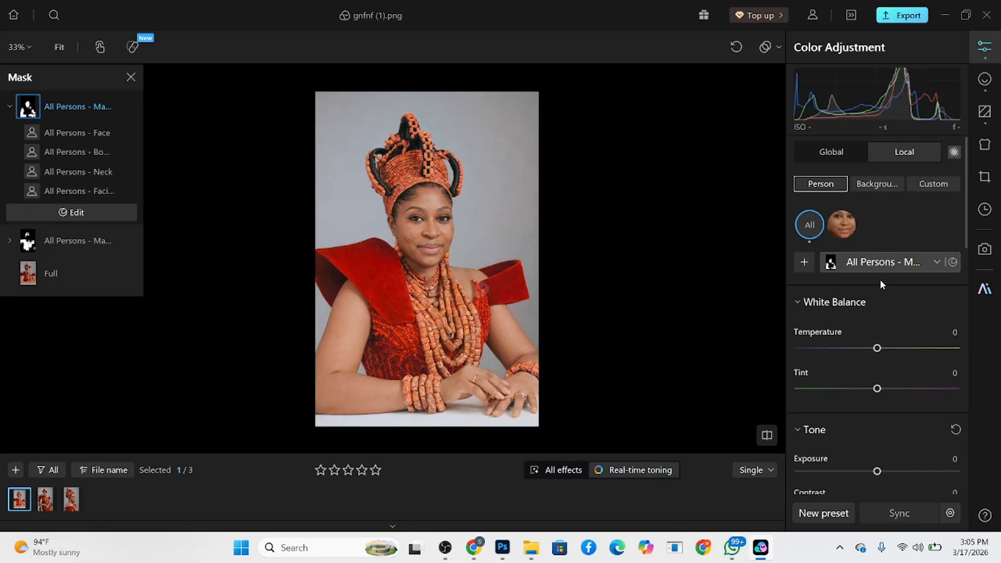
left_click(877, 183)
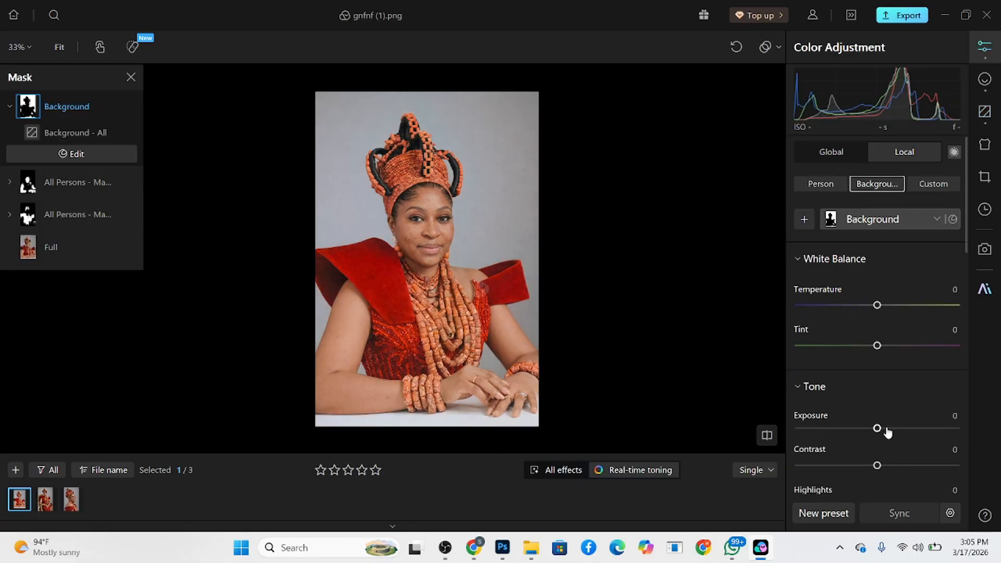
left_click_drag(880, 434, 874, 435)
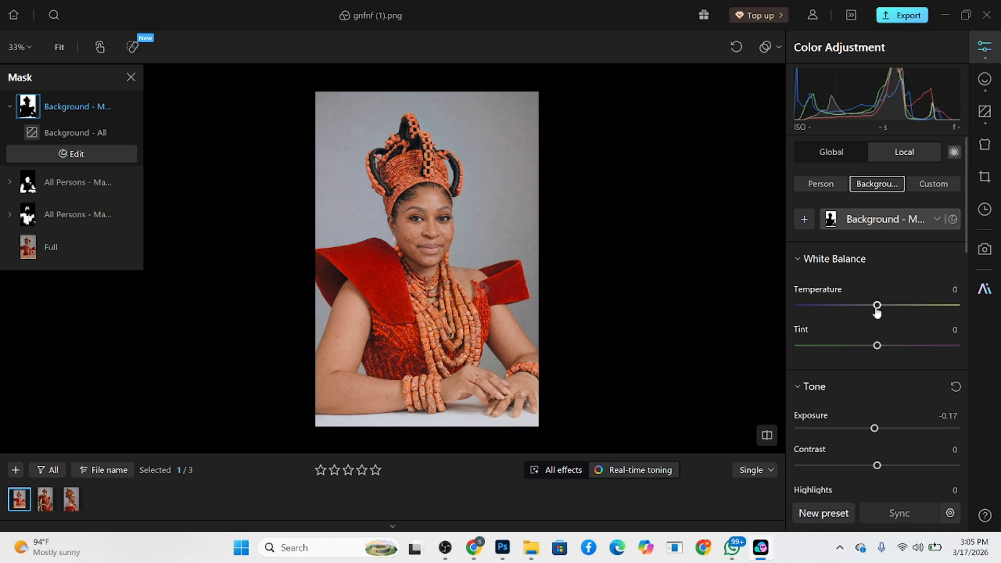
left_click_drag(877, 310, 874, 311)
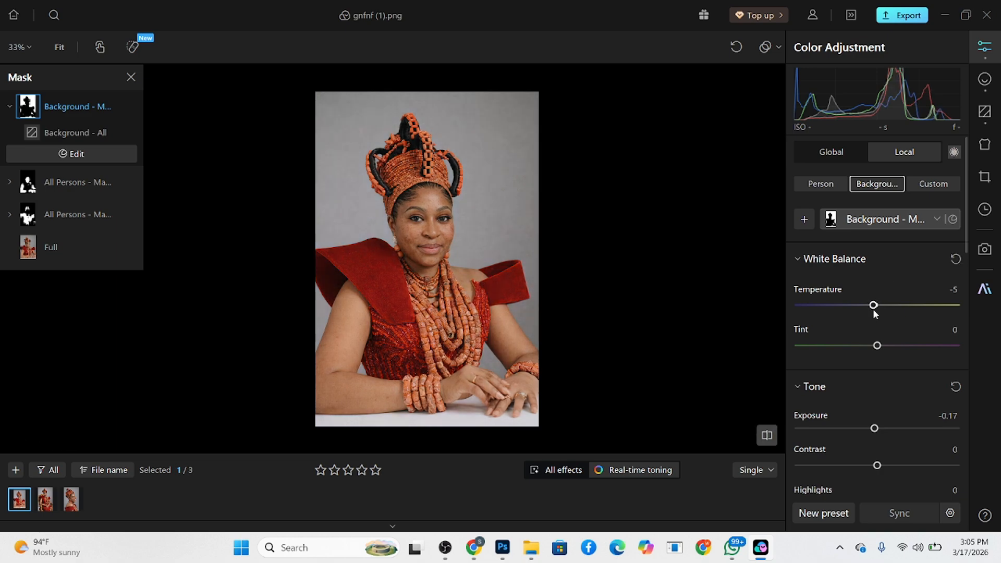
key("backslash")
key("backslash")
key("backslash")
- Review the other two photos, select all three and sync every edit setting from gnfnf (1).png to them
left_click(985, 79)
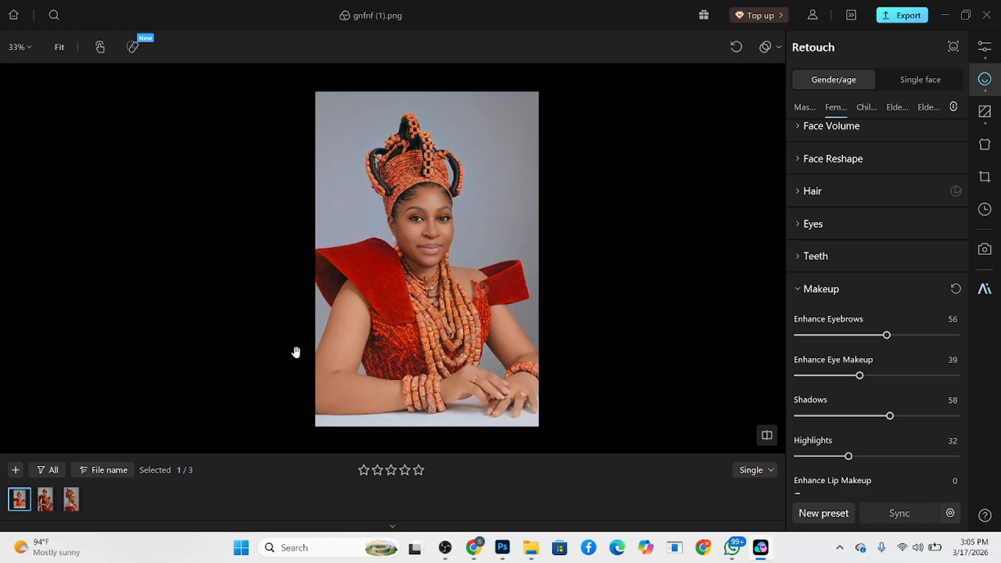
left_click(49, 500)
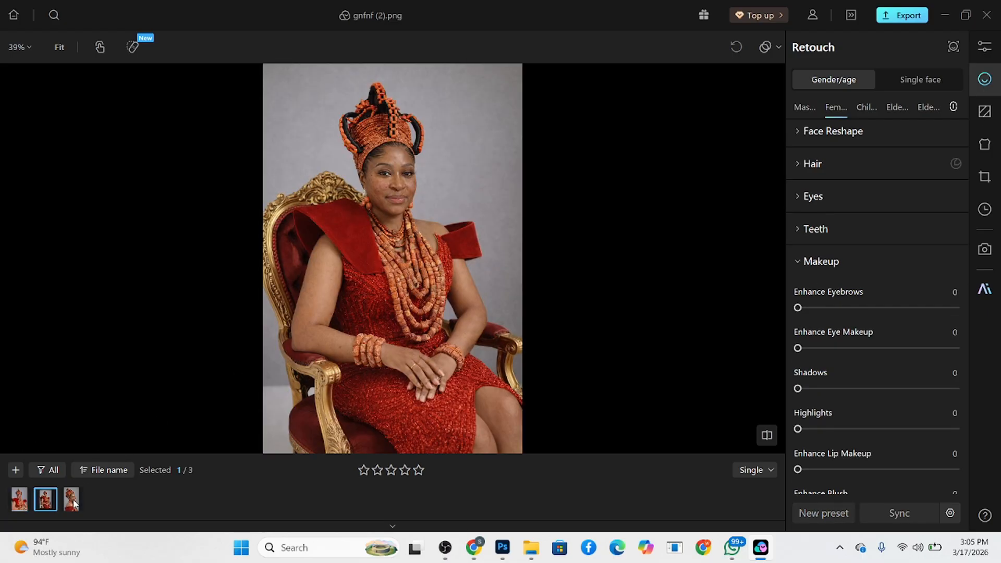
left_click(74, 503)
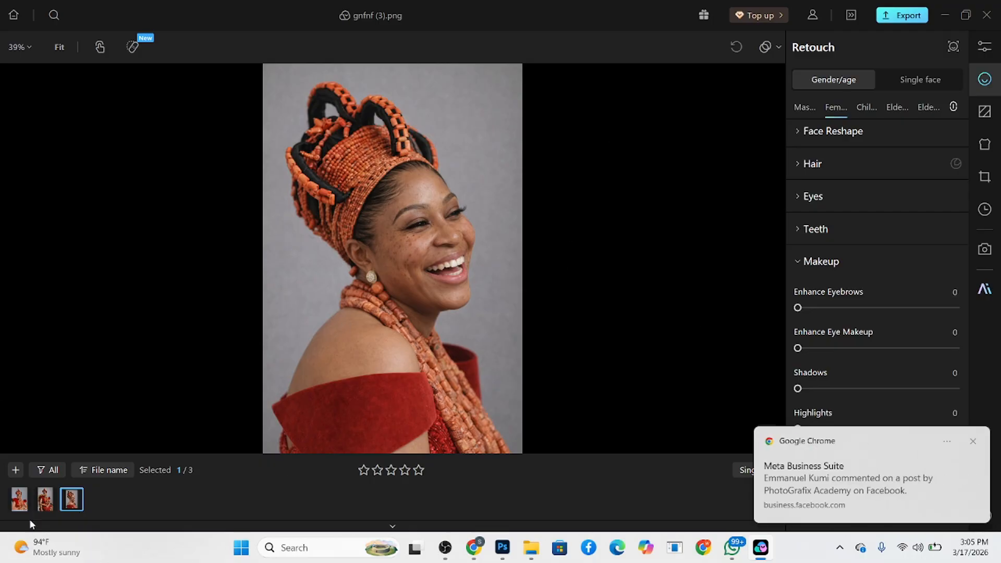
left_click(19, 506)
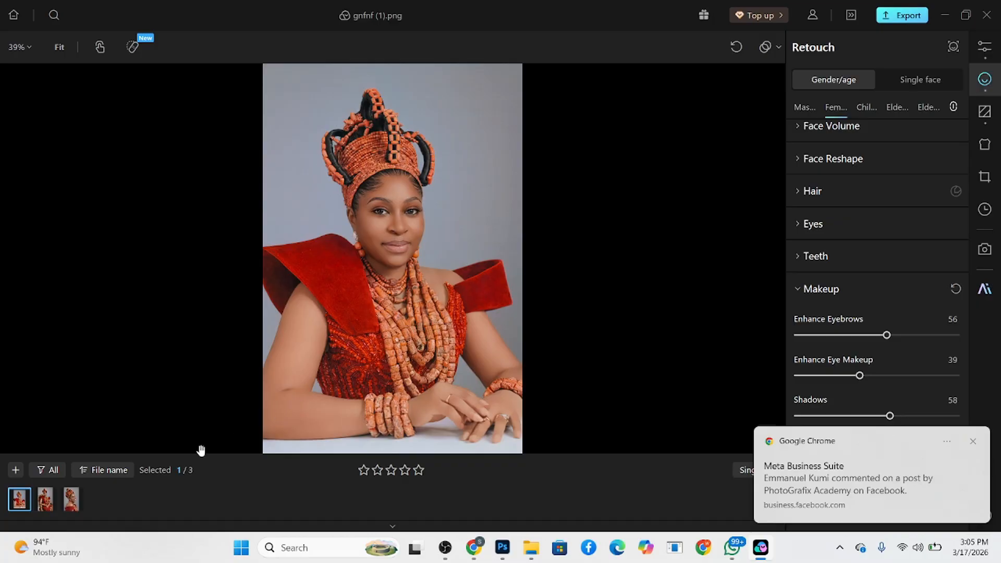
left_click(70, 501, "shift")
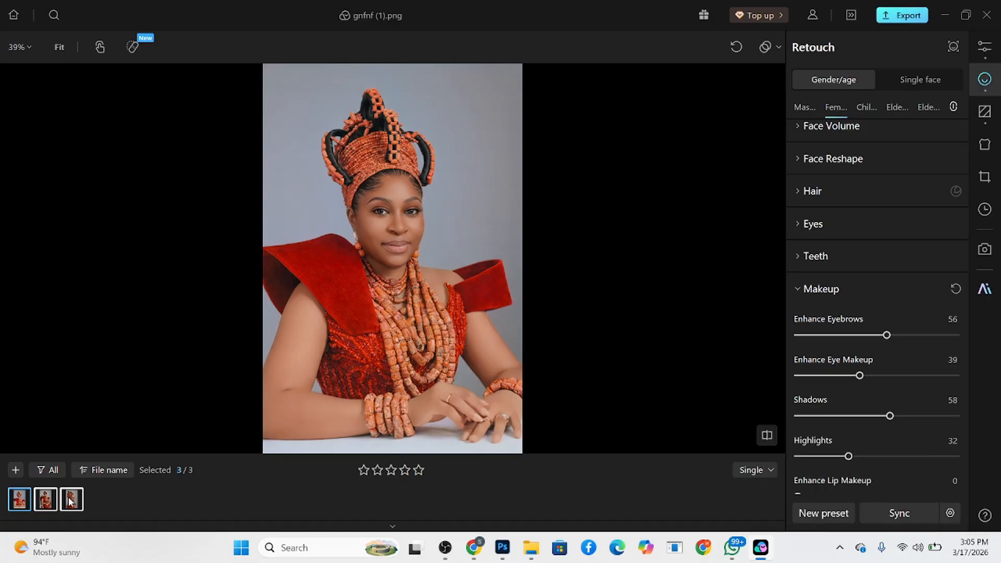
left_click(903, 516)
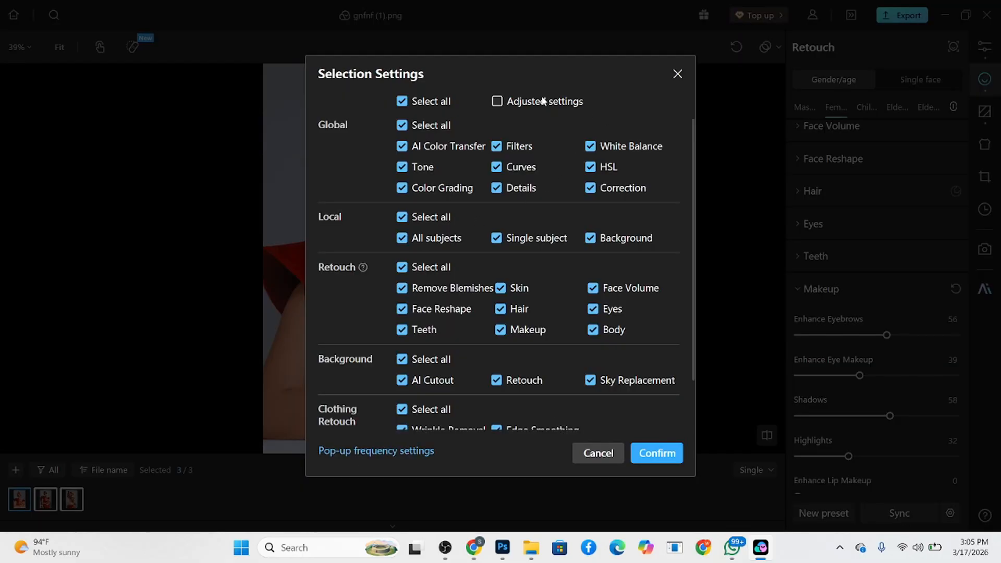
scroll(561, 212, "down", 2)
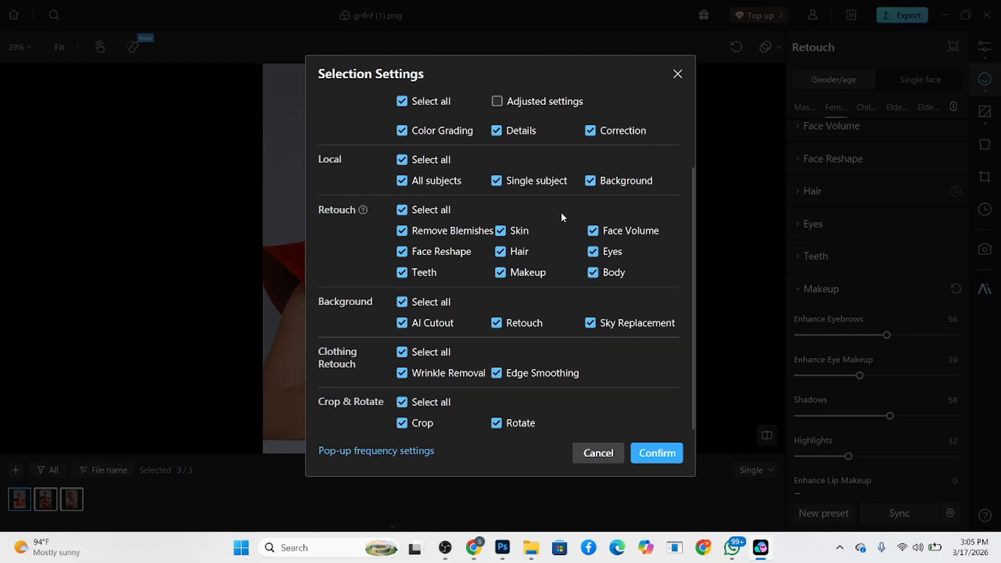
scroll(561, 212, "up", 2)
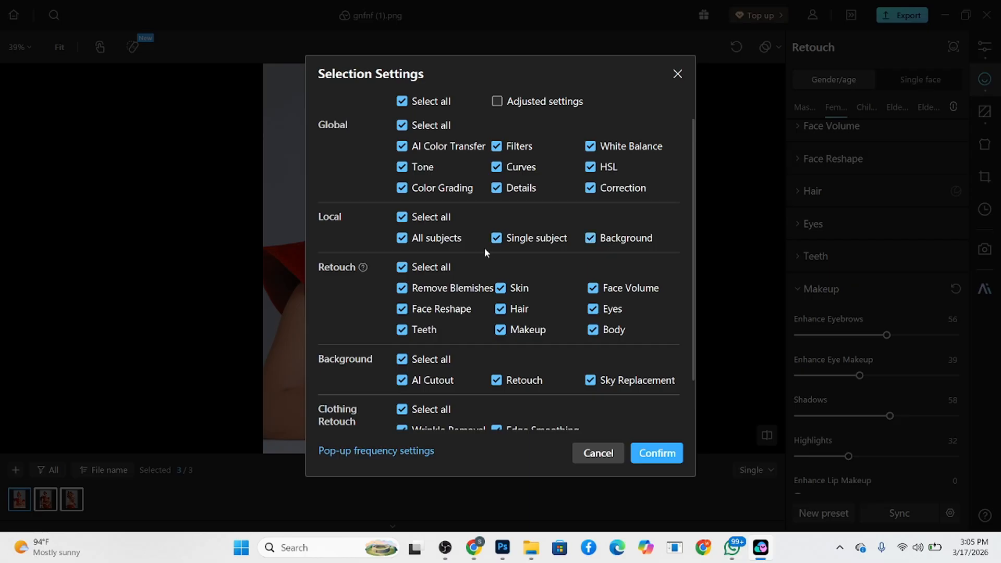
scroll(521, 258, "down", 2)
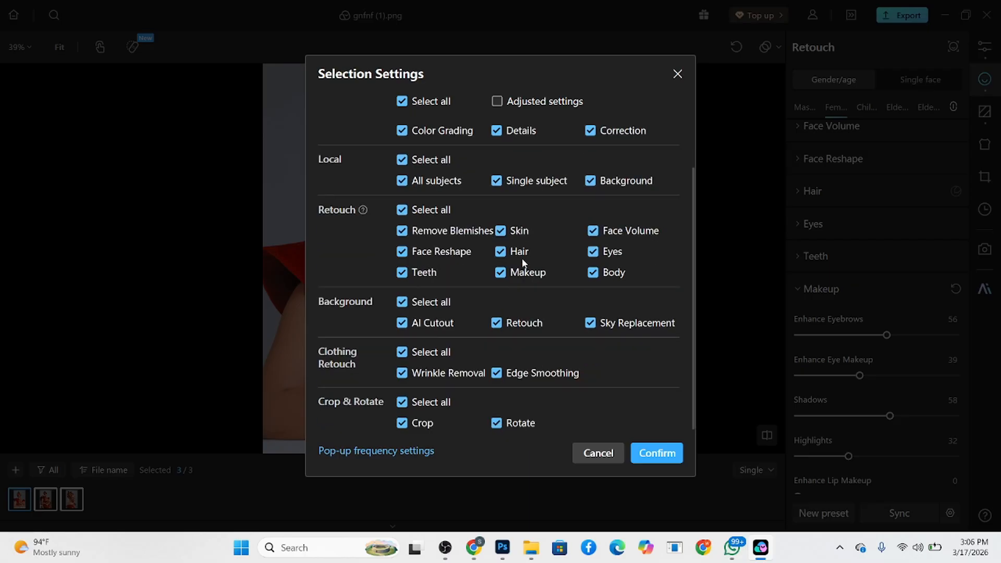
left_click(650, 455)
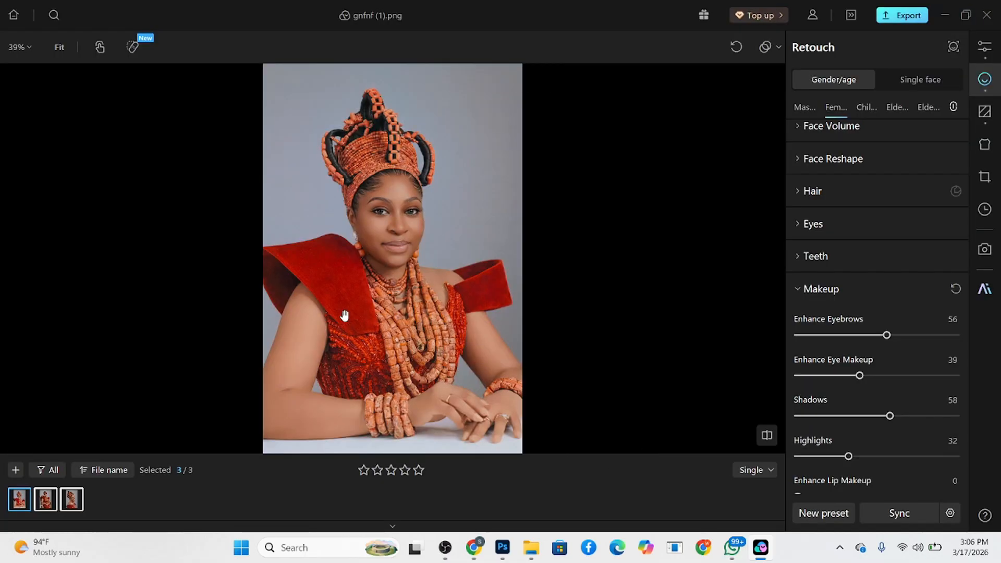
- Check the synced edits on the second and third photos against the first portrait
left_click(46, 502)
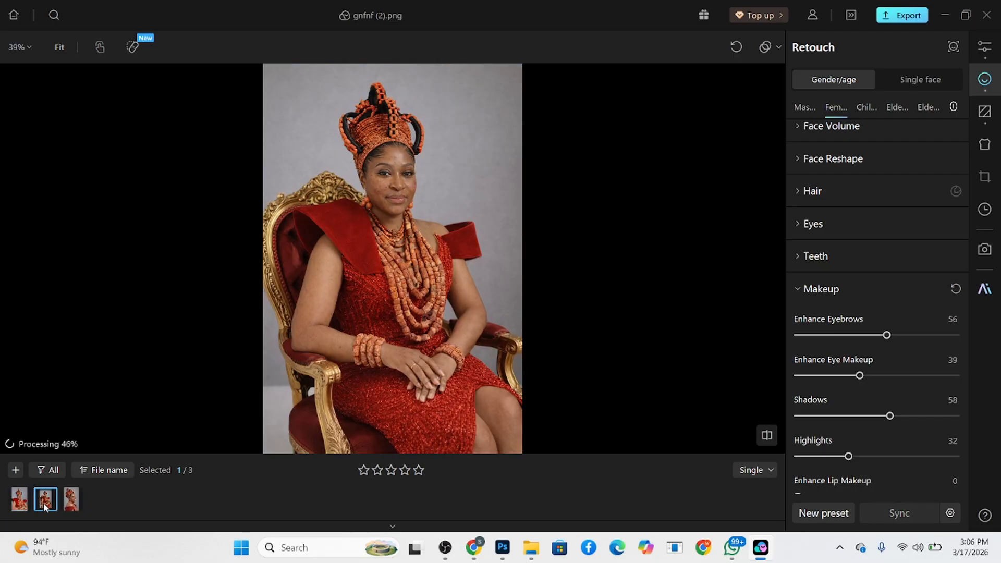
left_click(67, 505)
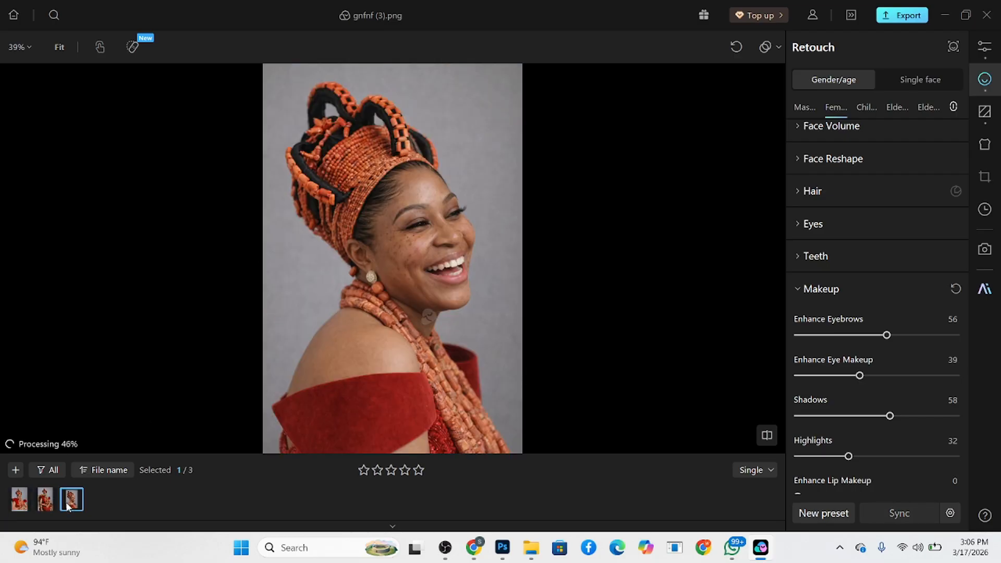
left_click(23, 507)
left_click(72, 501)
- Inspect the synced edits on gnfnf (2).png up close on the face and hands, comparing it with the first portrait
left_click(22, 503)
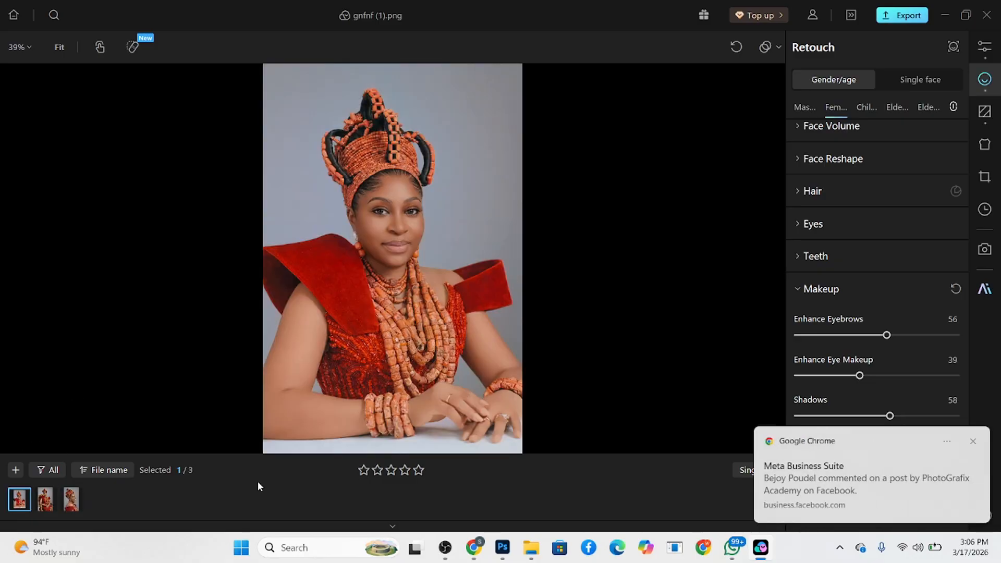
left_click(45, 502)
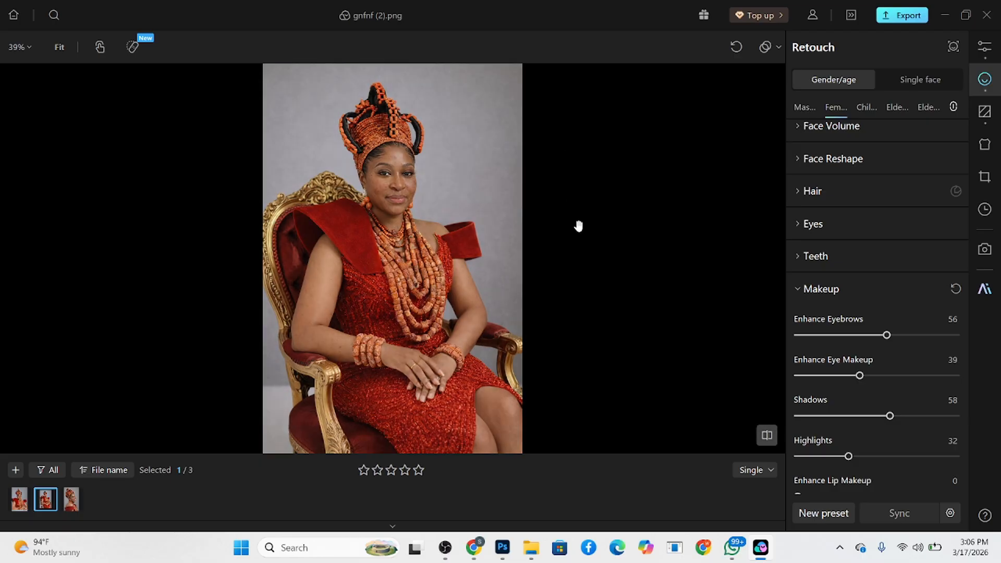
scroll(412, 199, "up", 5)
scroll(415, 199, "down", 3)
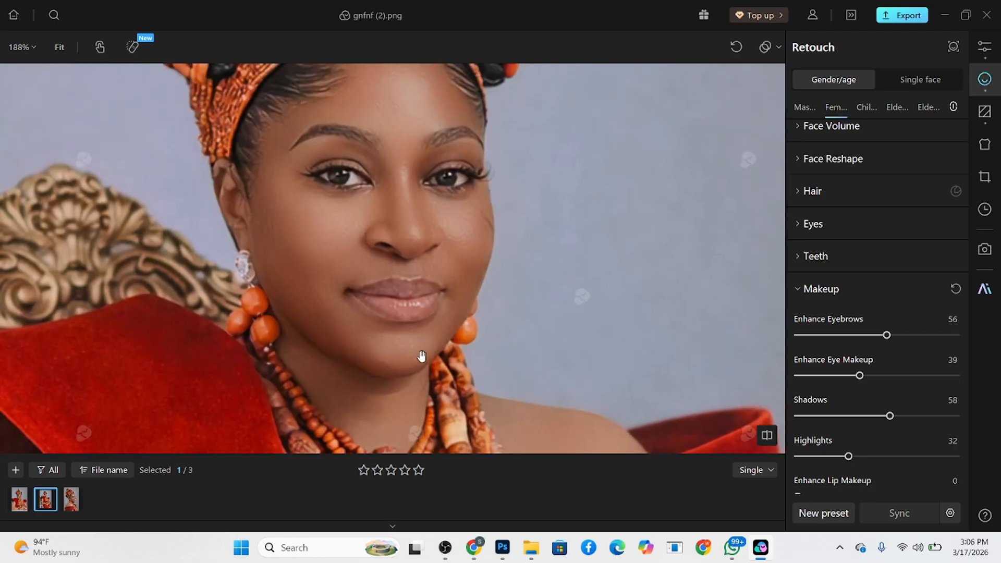
left_click_drag(447, 317, 506, 99)
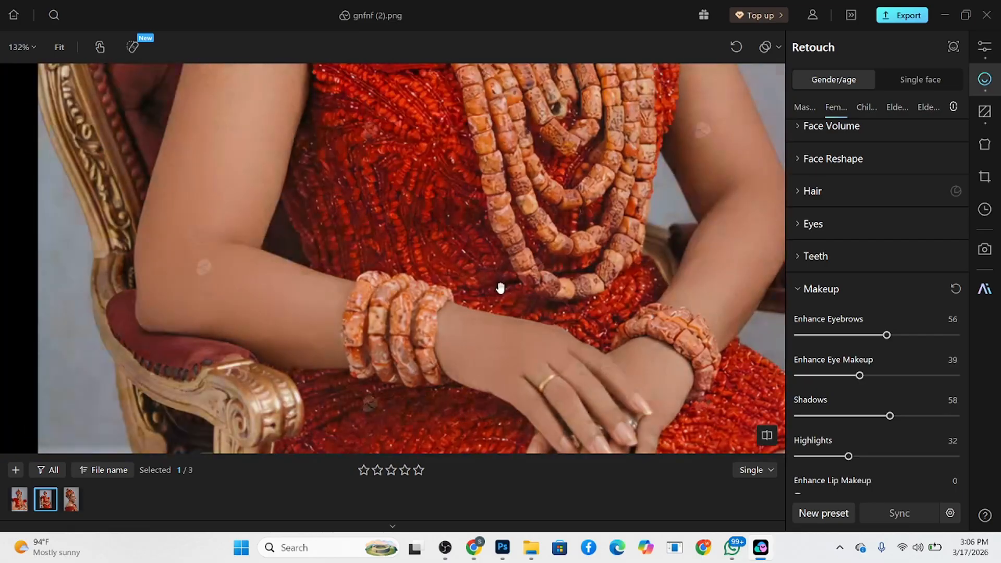
scroll(502, 286, "down", 4)
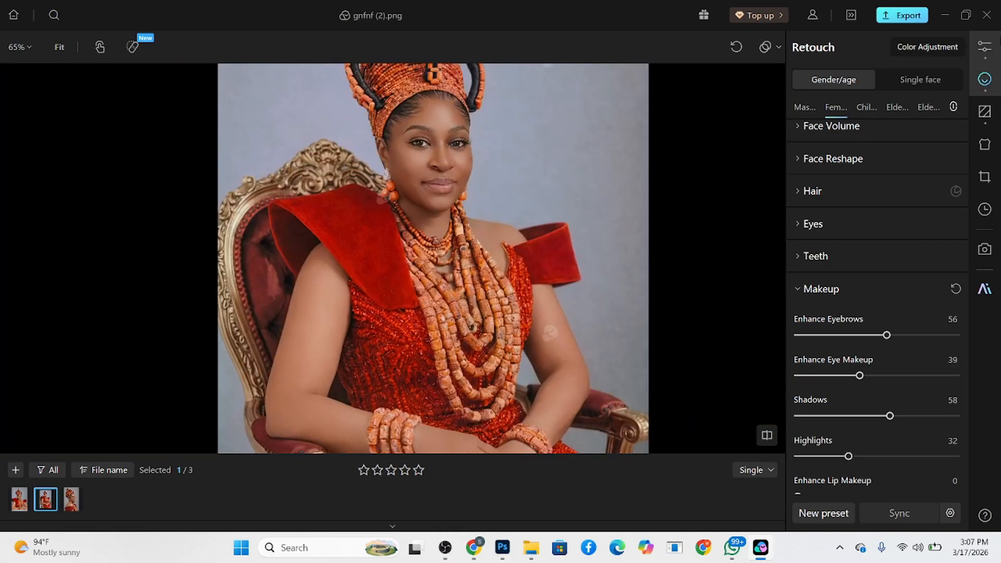
- Set the global white balance Temperature of gnfnf (2).png to -2
left_click(985, 47)
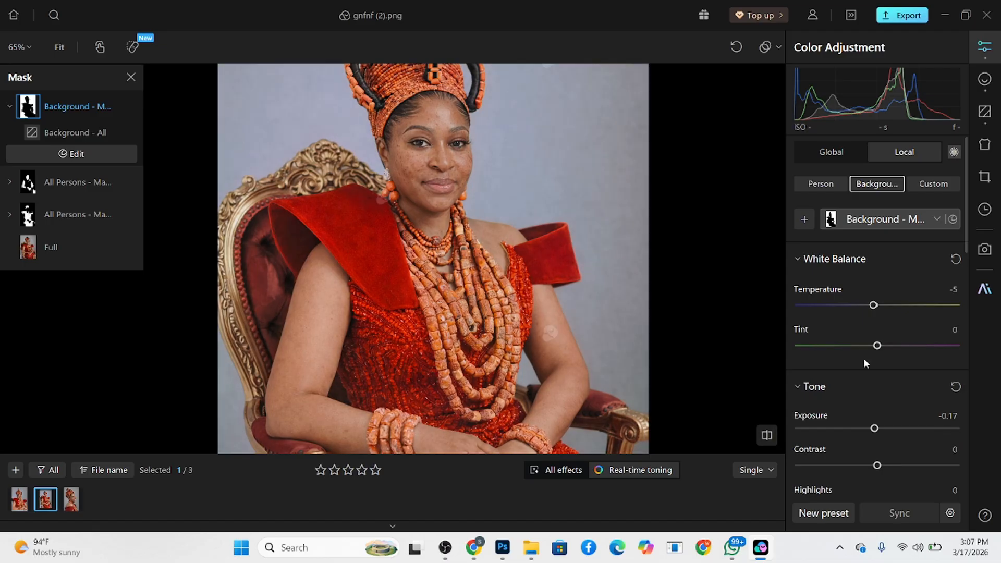
left_click(824, 152)
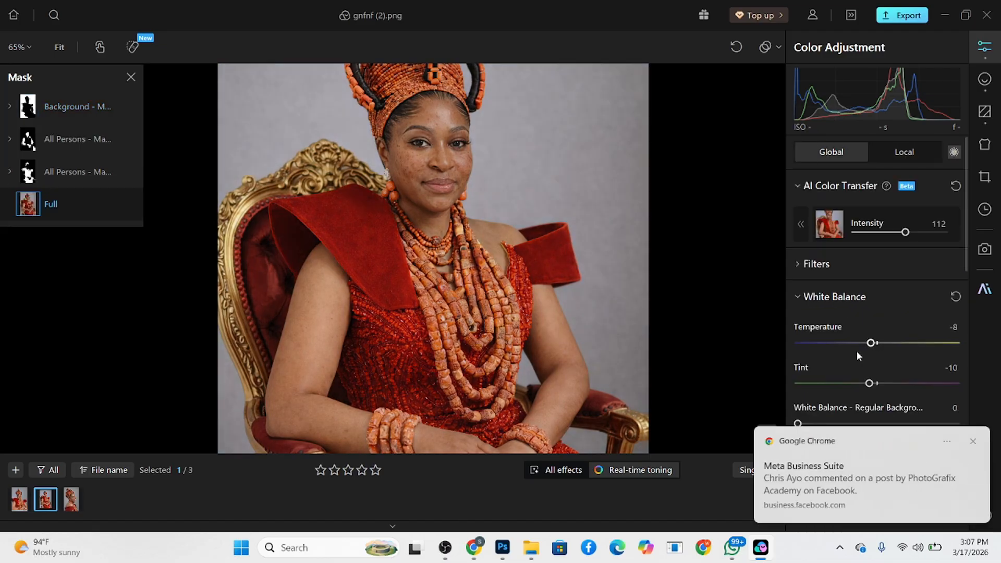
left_click(983, 77)
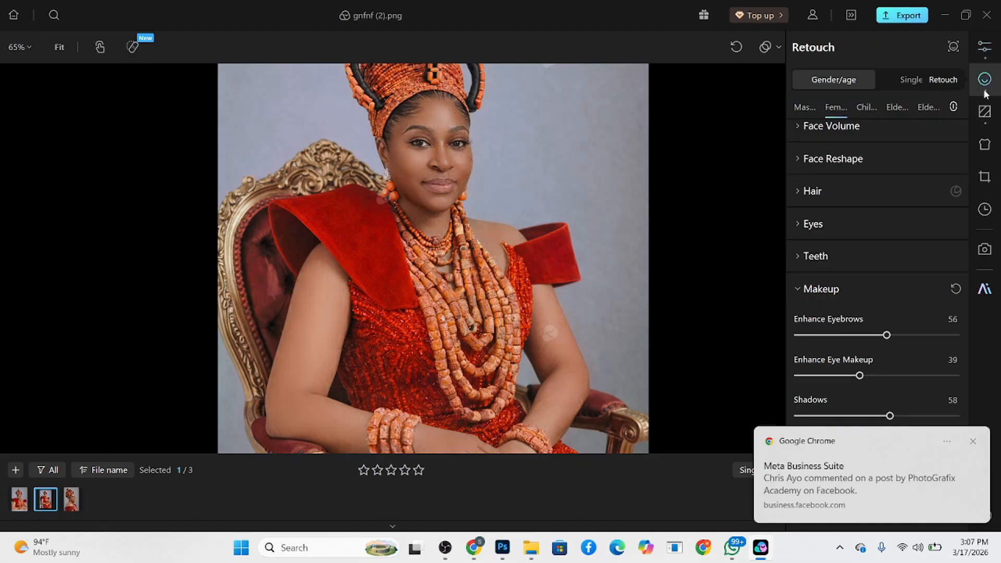
left_click(985, 47)
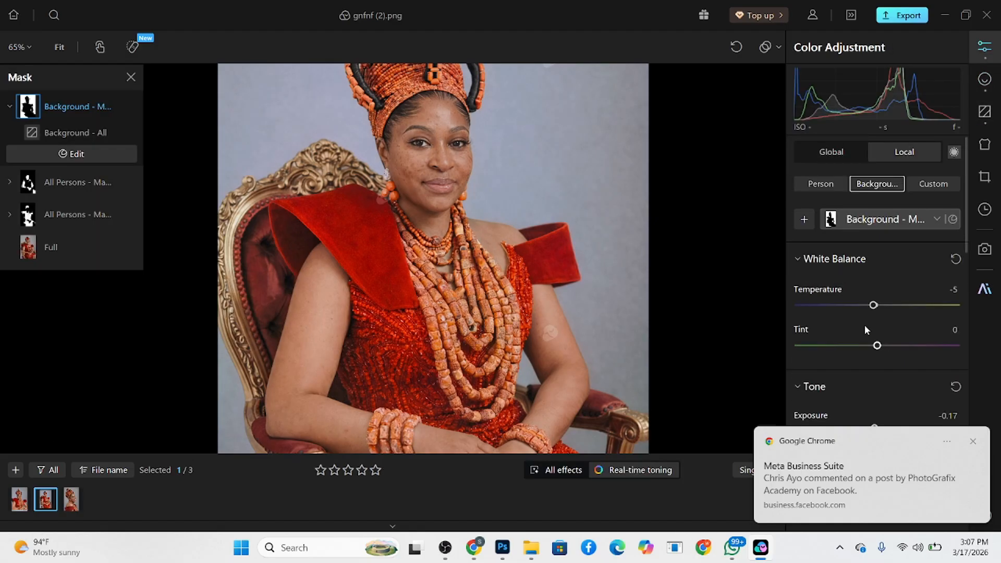
left_click(974, 445)
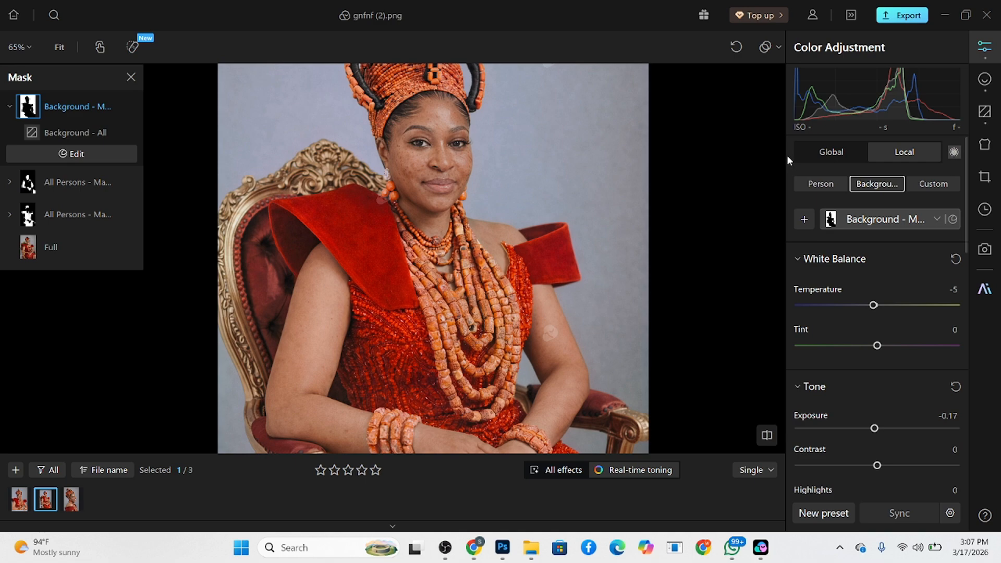
left_click(833, 152)
scroll(863, 385, "down", 1)
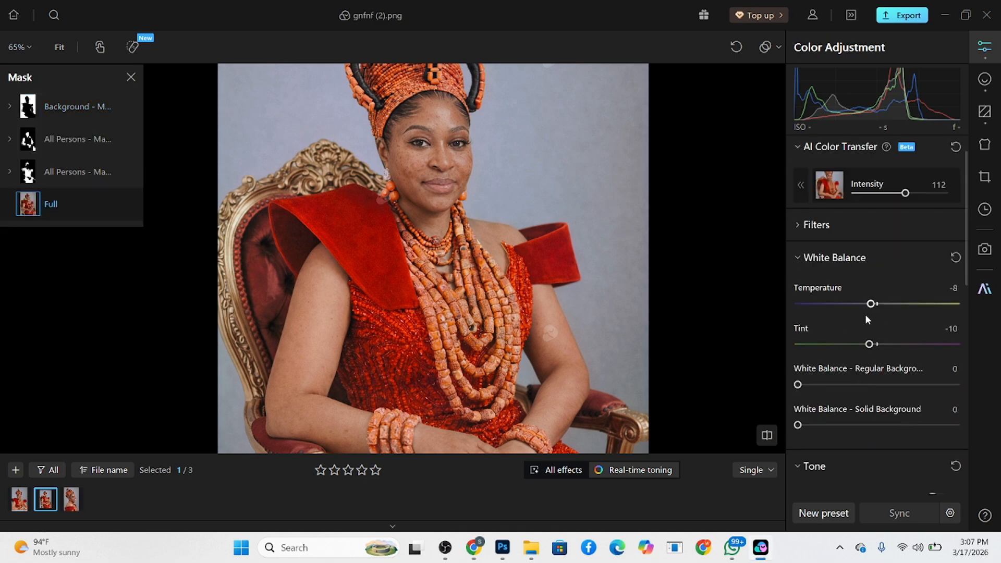
left_click_drag(875, 310, 880, 310)
scroll(863, 399, "down", 1)
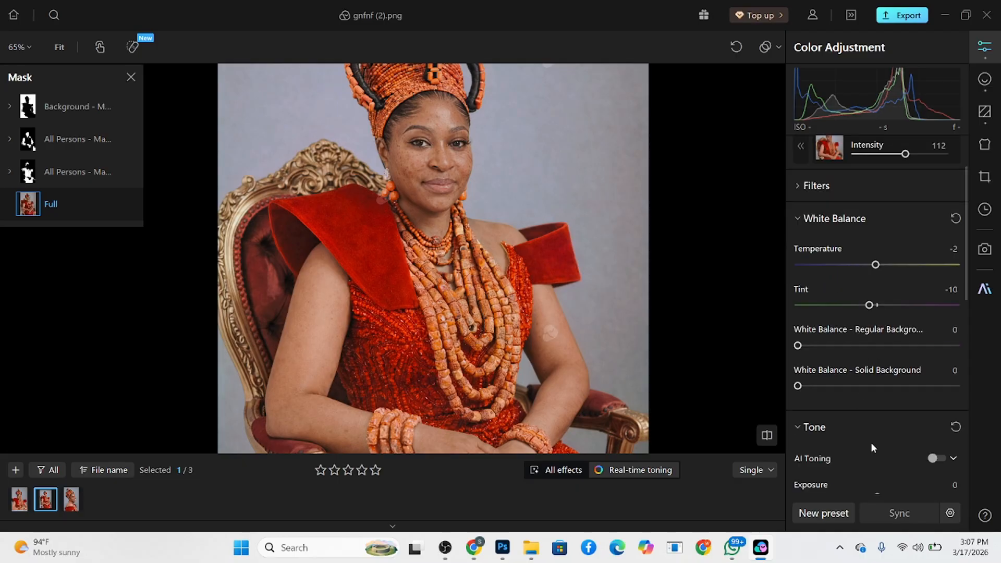
- Set the global Exposure to 0.16 and Contrast to 9 on the seated portrait
scroll(871, 443, "down", 2)
left_click_drag(878, 419, 880, 420)
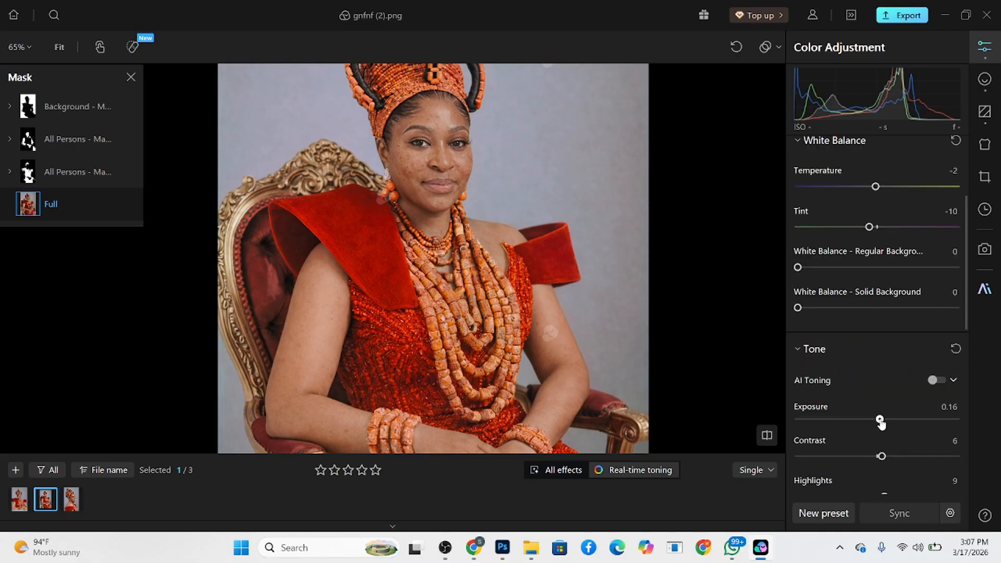
left_click_drag(881, 457, 884, 457)
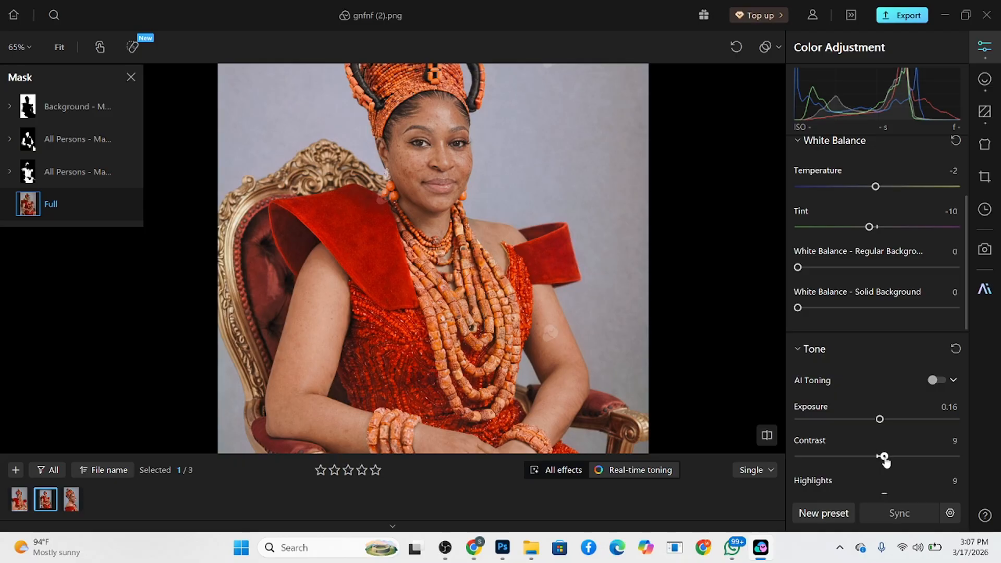
- Examine the regraded seated portrait in full, compare it before and after, and check it against the first portrait
left_click(985, 80)
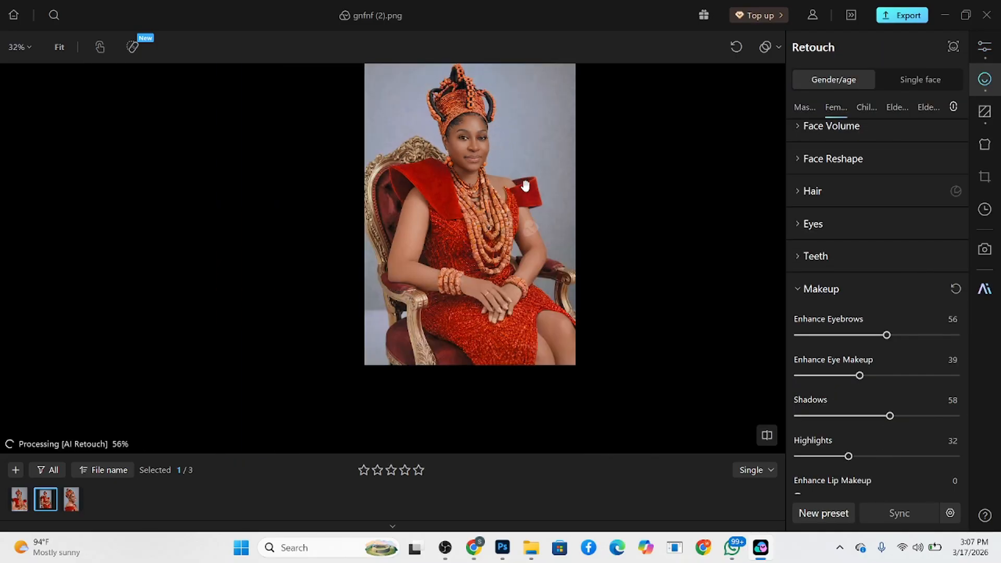
left_click_drag(501, 227, 471, 257)
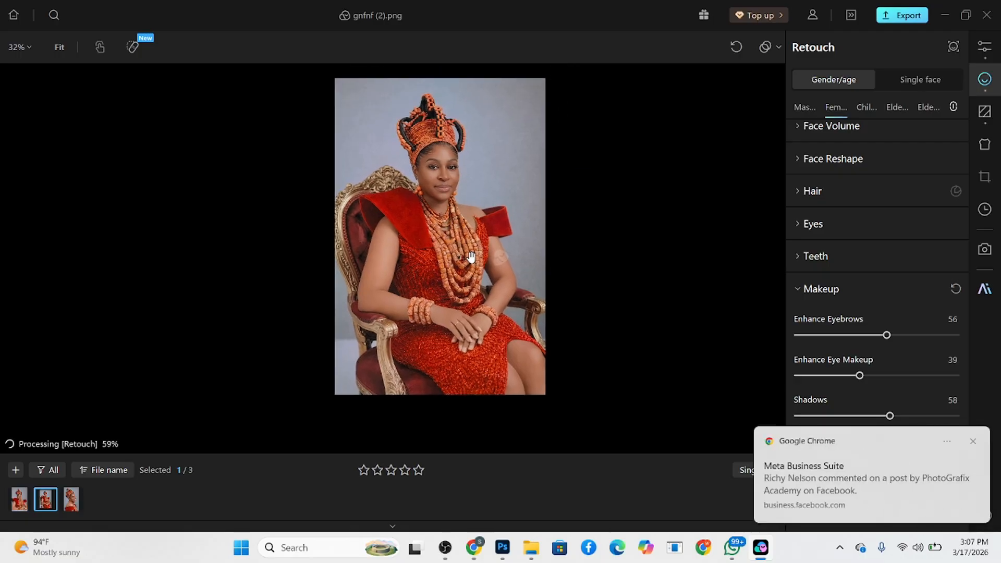
left_click(973, 441)
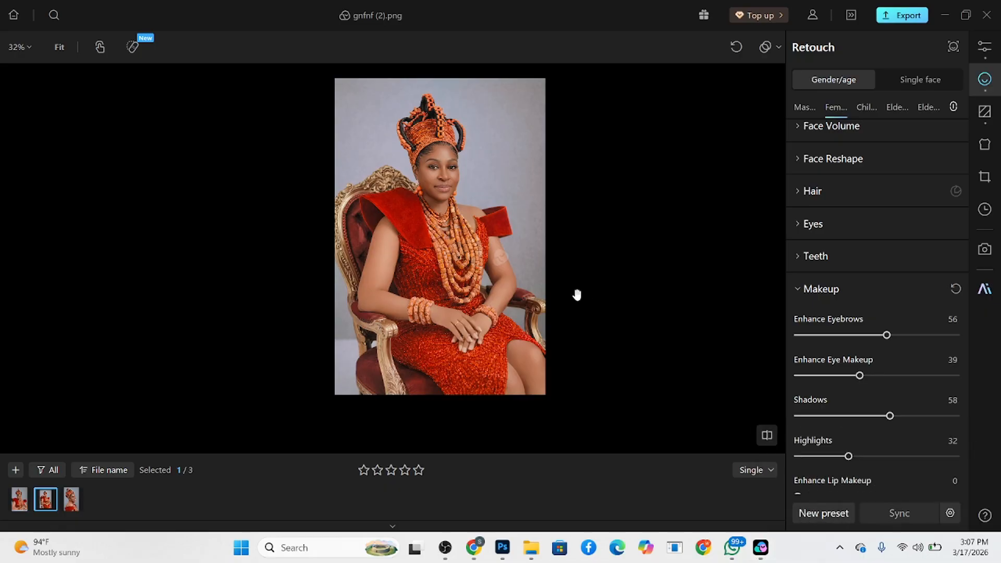
scroll(480, 201, "up", 3)
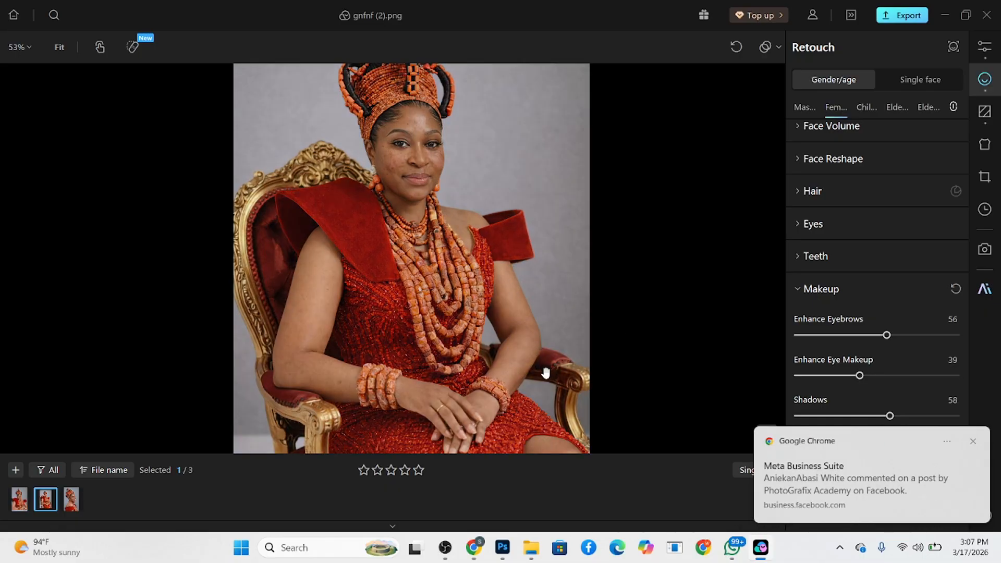
scroll(499, 344, "down", 2)
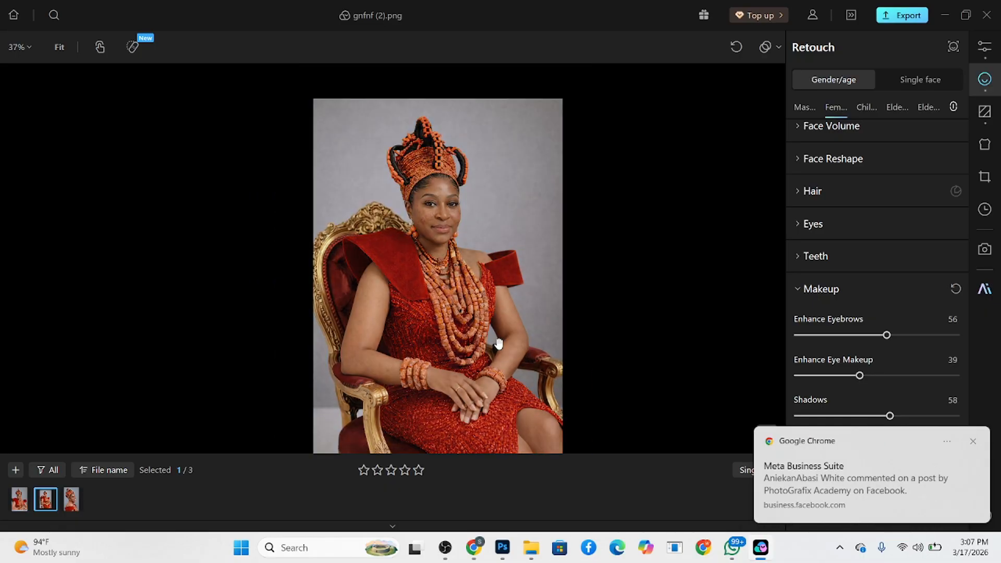
left_click(499, 344)
left_click(500, 344)
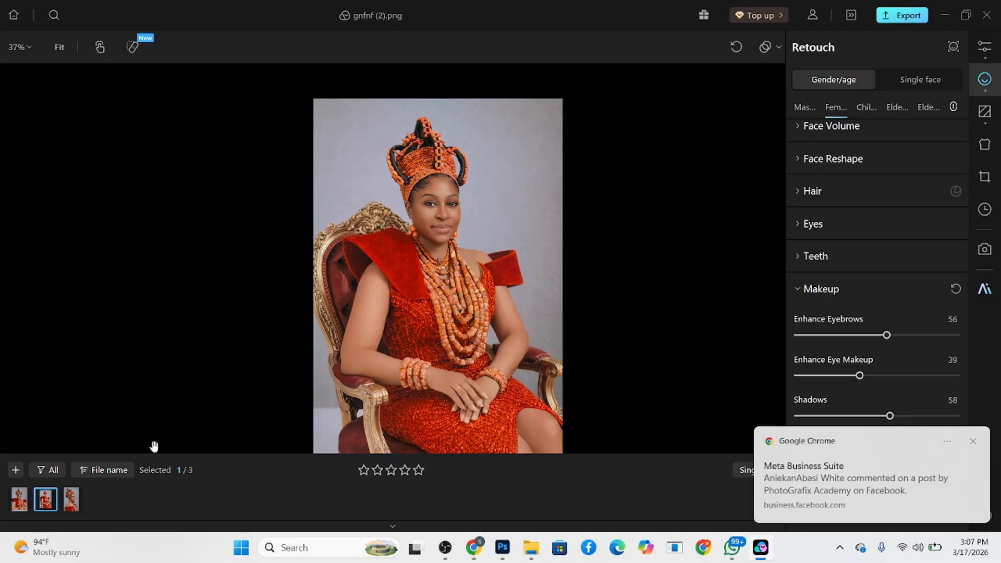
left_click(19, 501)
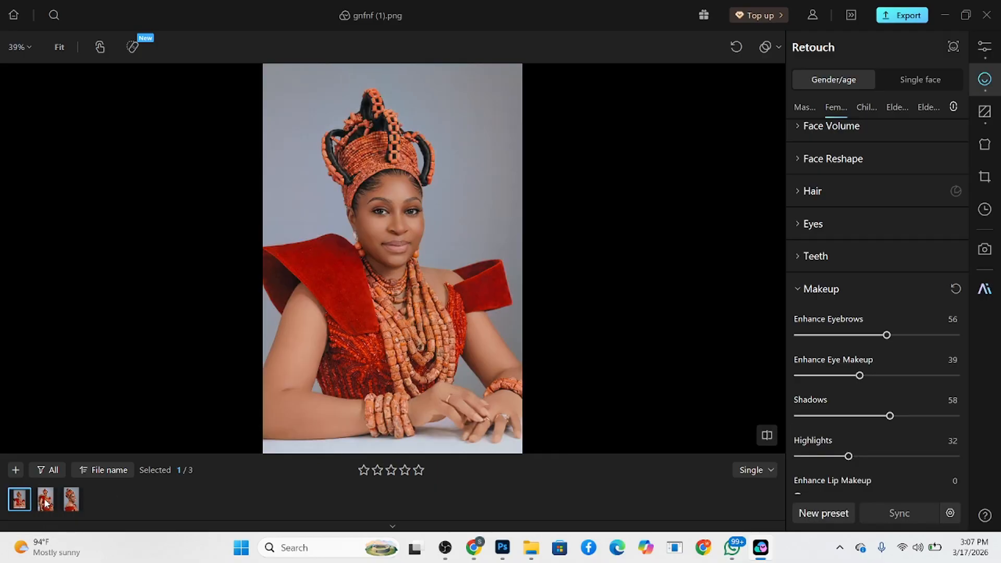
left_click(46, 502)
- Set the global Temperature to -4 and Tint to -6 on gnfnf (3).png and view it with the retouching applied
left_click(74, 503)
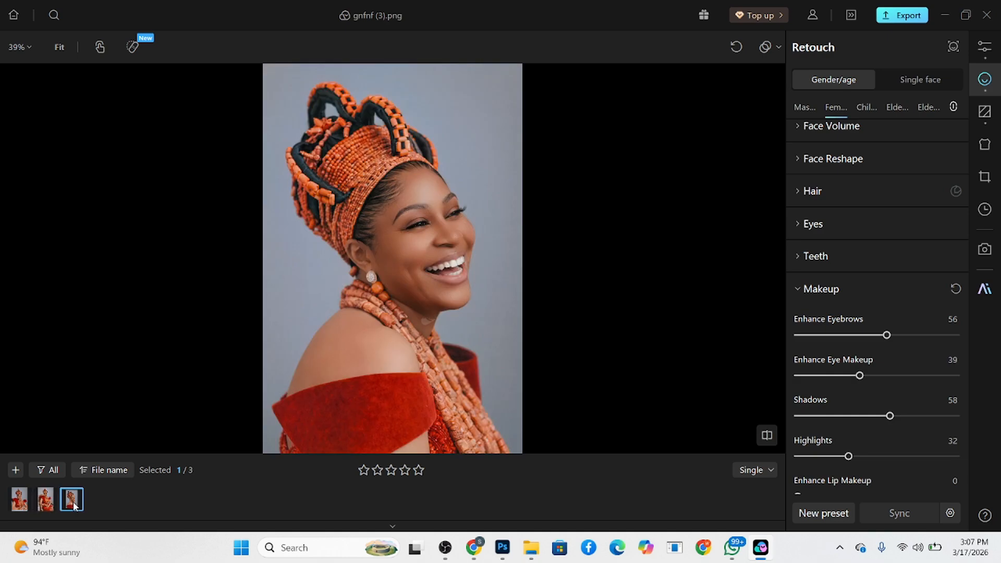
left_click(482, 379)
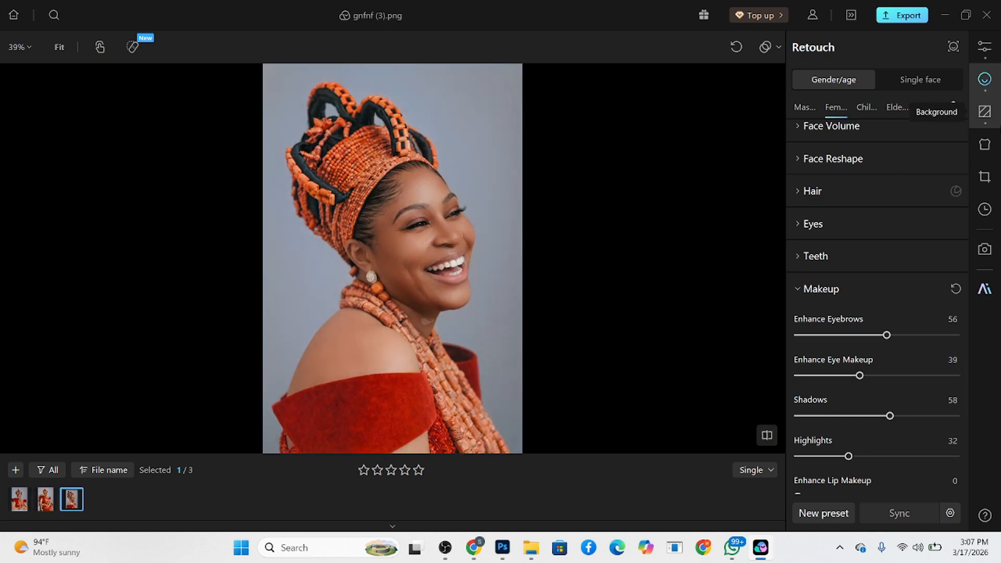
left_click(985, 46)
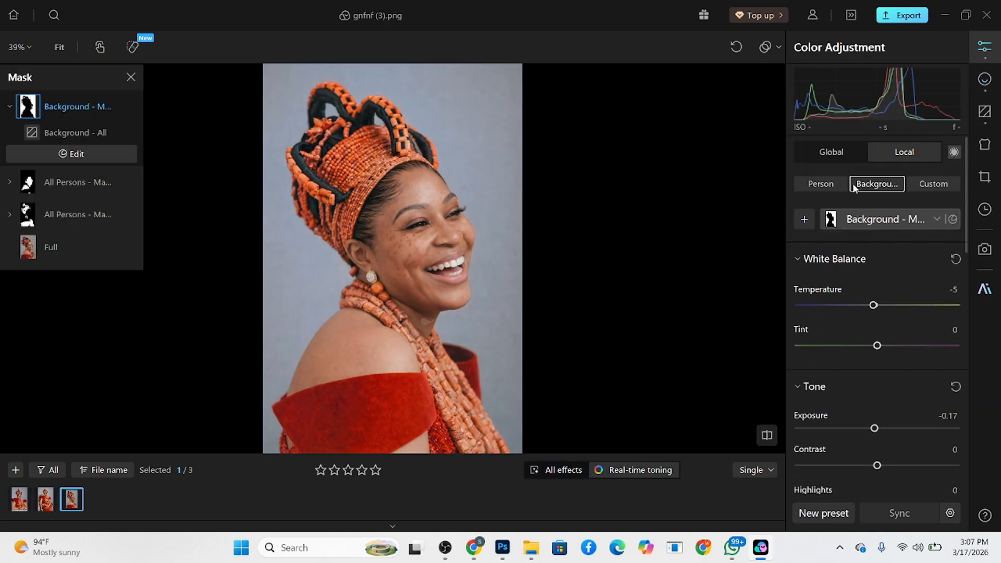
left_click(831, 156)
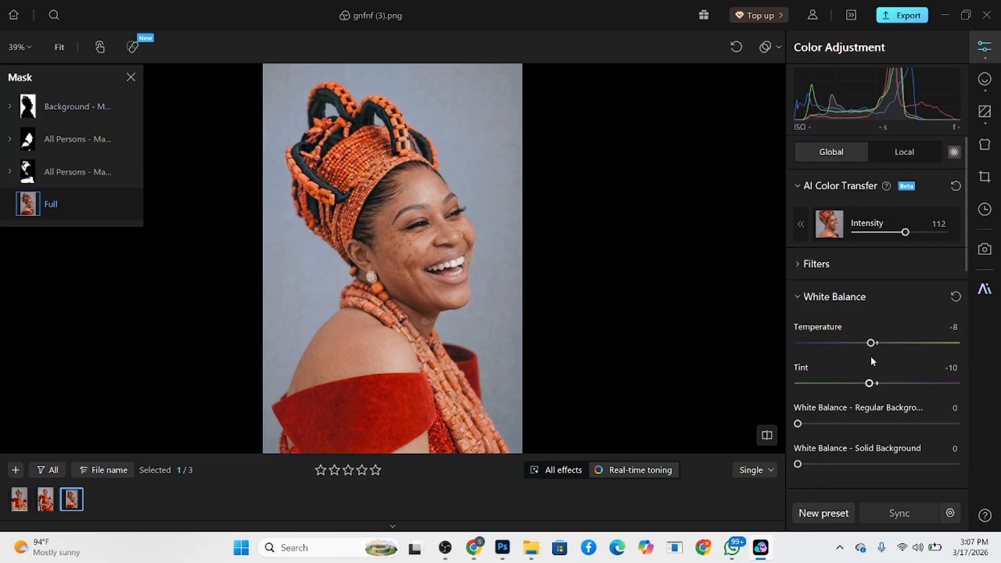
left_click_drag(870, 343, 874, 386)
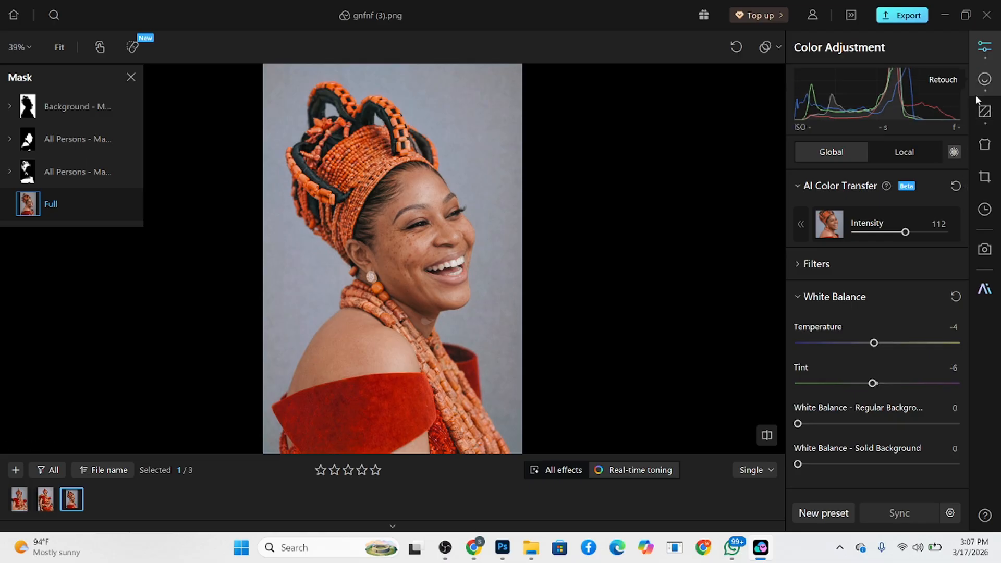
left_click(984, 79)
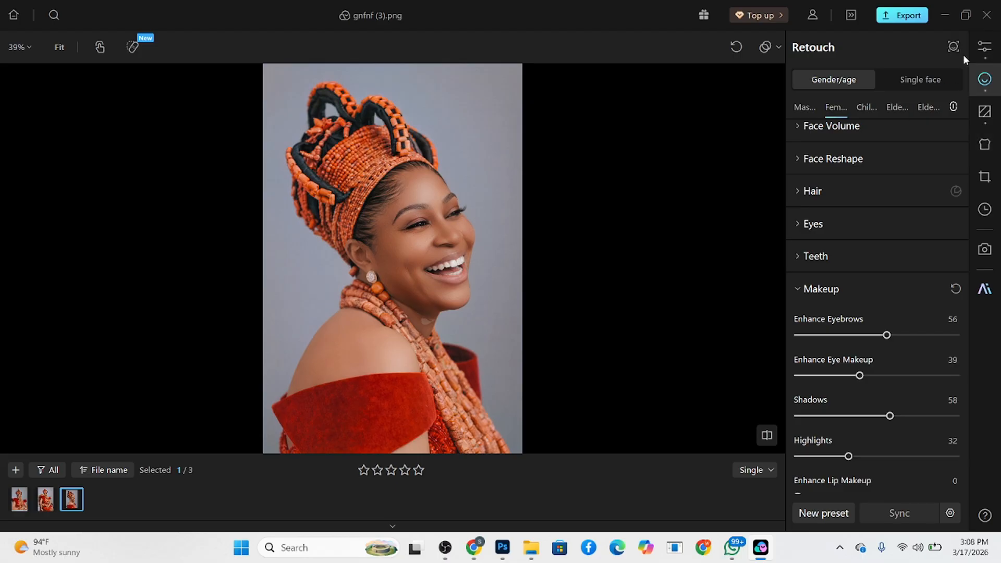
- Try a local background Temperature of 2 on the third photo, then return it to -5
left_click(985, 48)
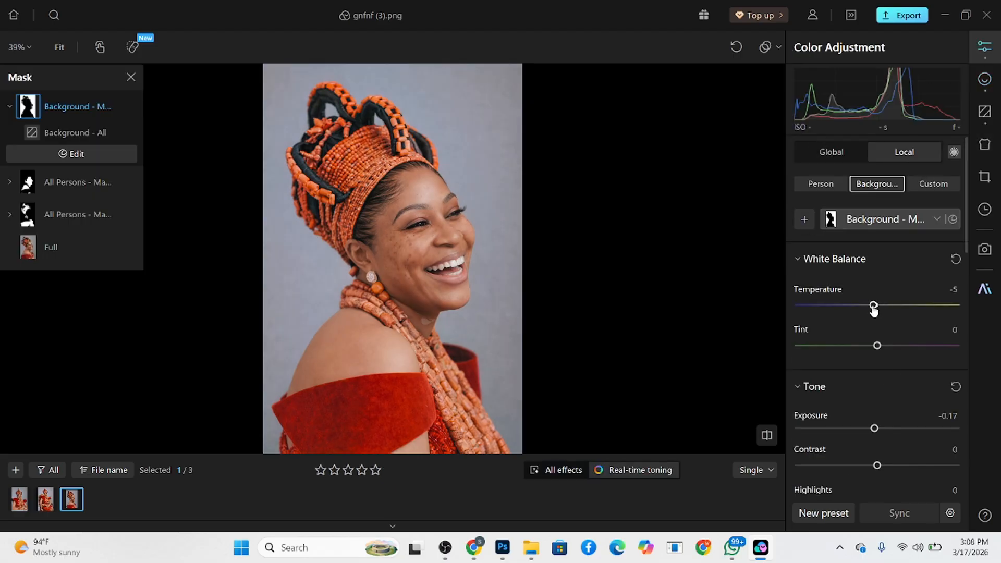
left_click_drag(874, 309, 880, 312)
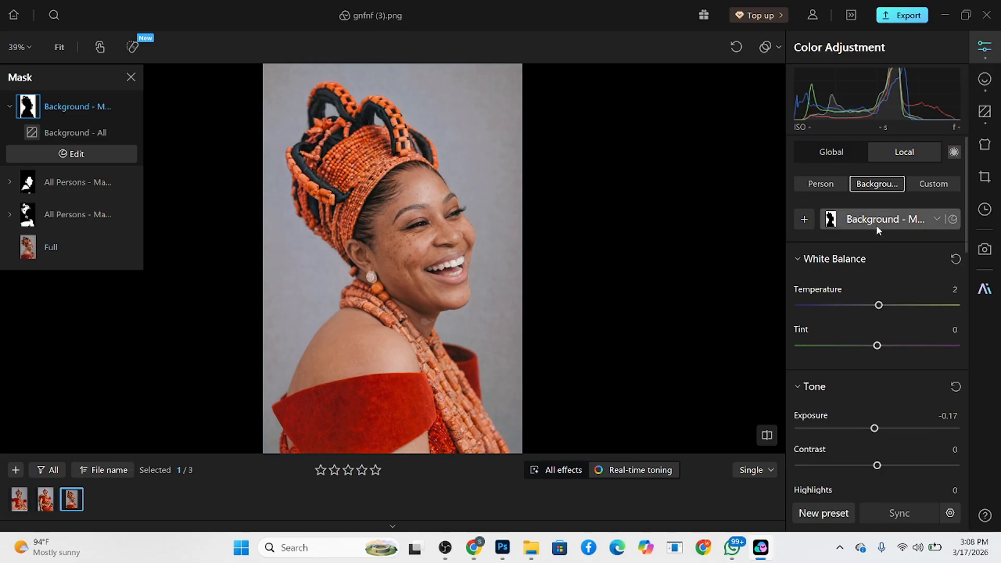
left_click(831, 152)
left_click(891, 152)
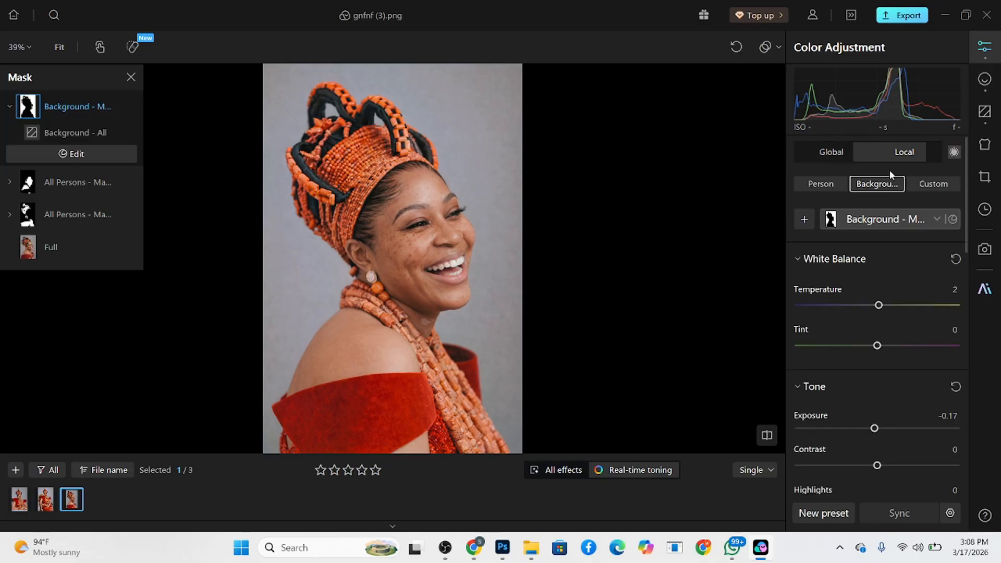
left_click_drag(878, 308, 875, 312)
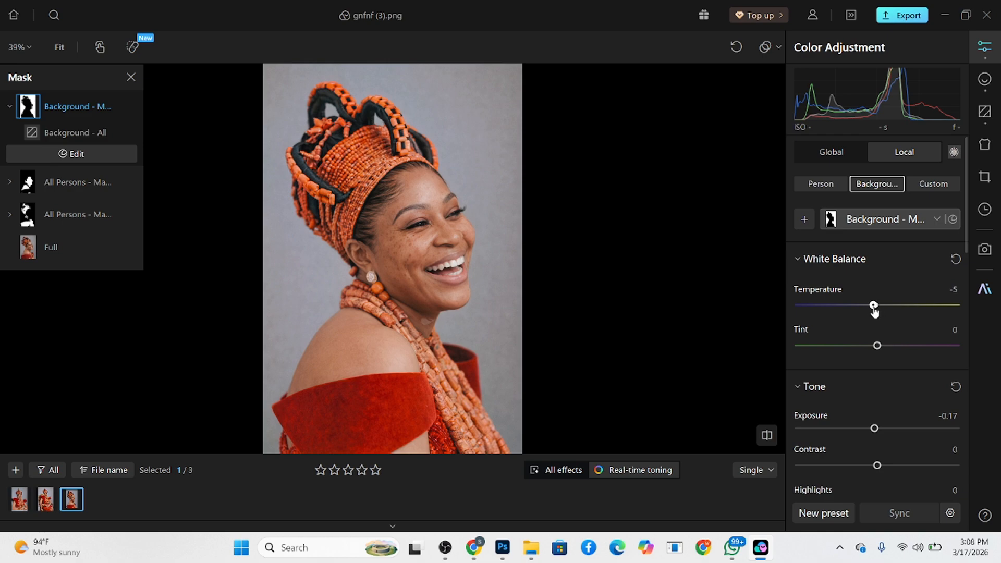
- Set the third photo's global Temperature to 0 and compare the retouched result with the first portrait
left_click(831, 155)
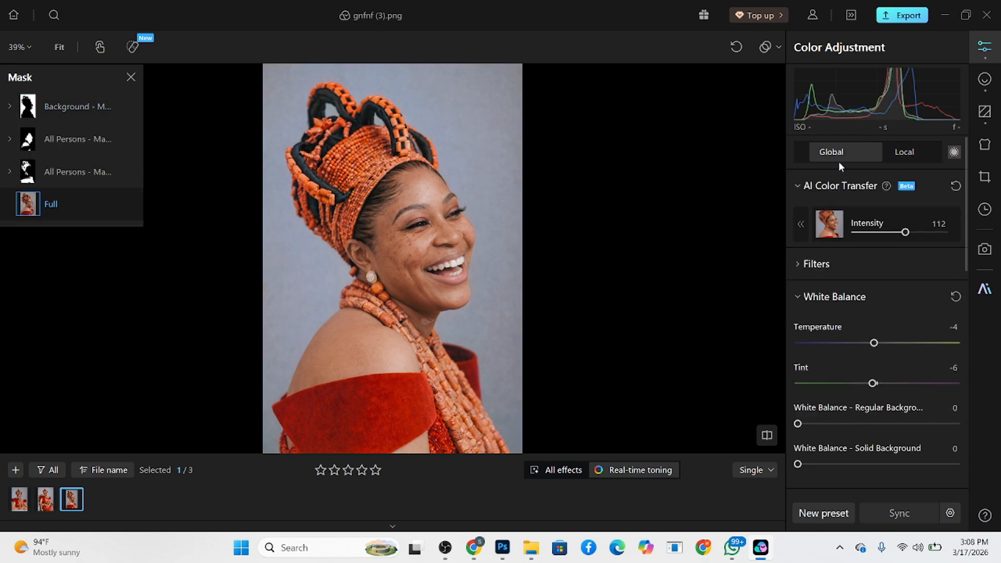
left_click_drag(876, 345, 878, 346)
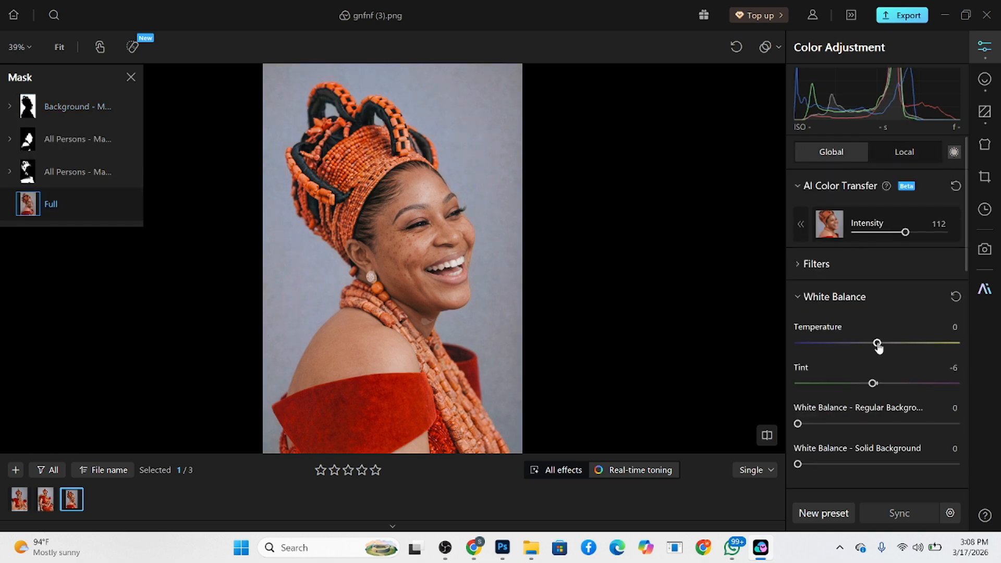
left_click(985, 79)
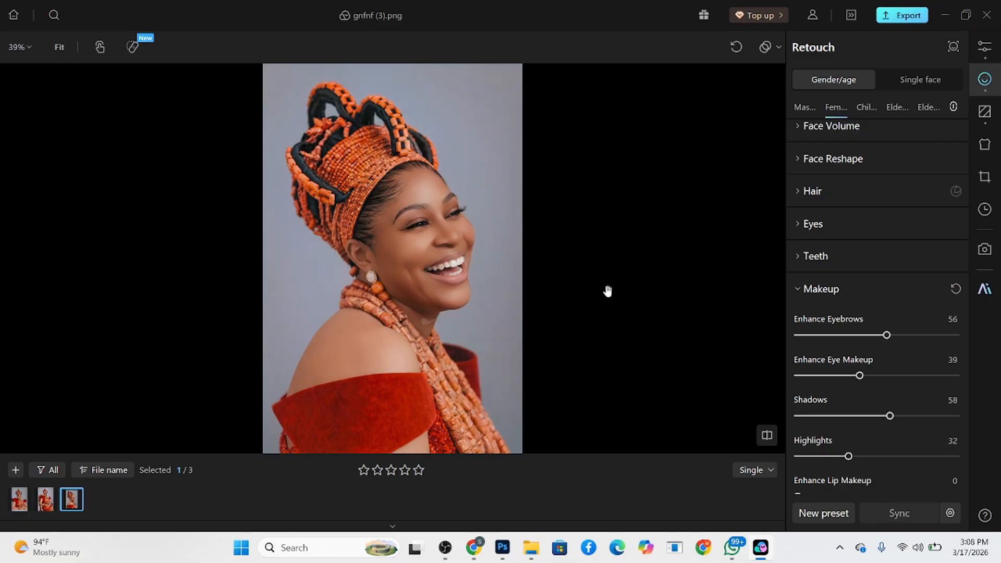
left_click(19, 501)
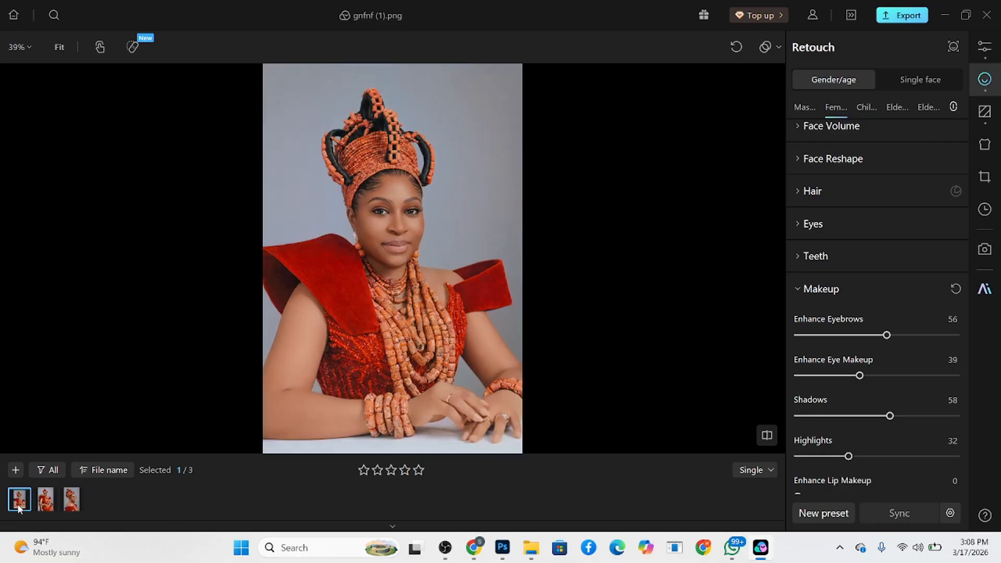
- Set the global Temperature of the first portrait, gnfnf (1).png, to -4 and view it with the retouching applied
left_click(986, 46)
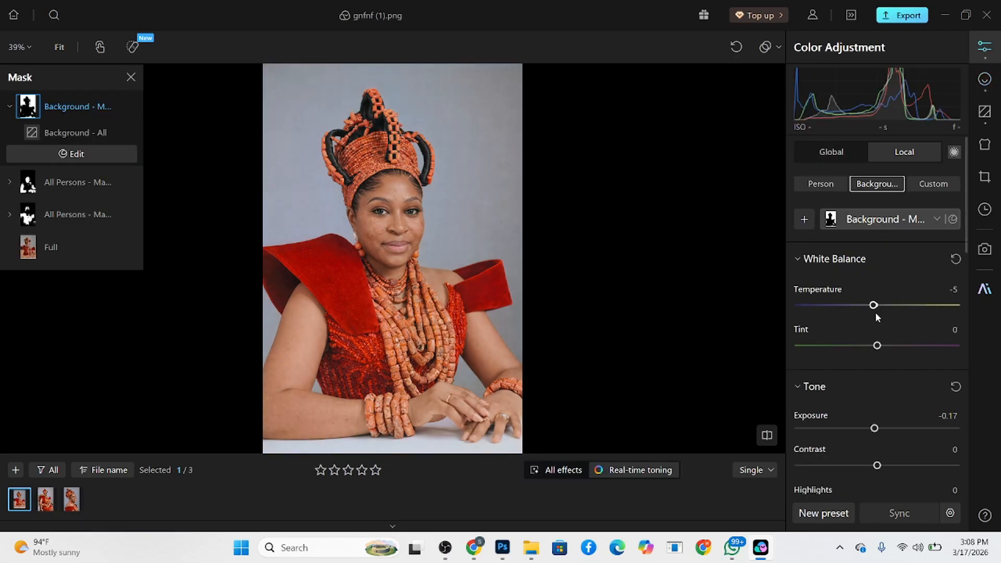
left_click(819, 158)
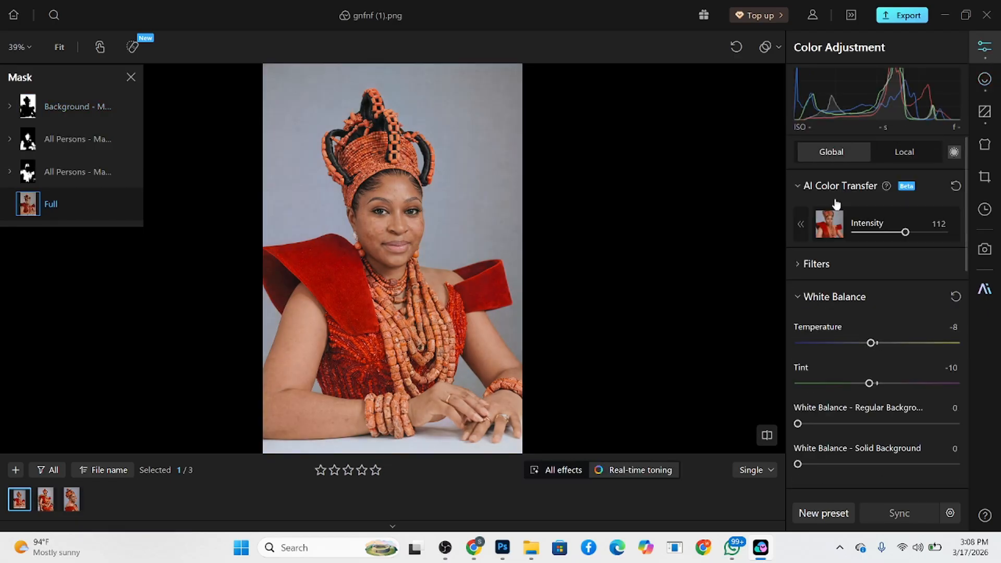
left_click(874, 344)
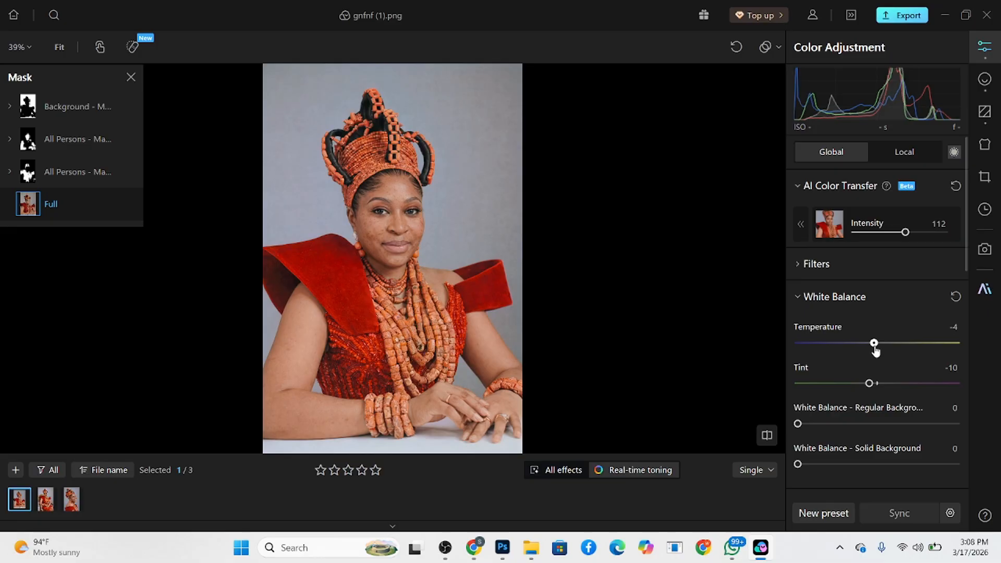
left_click(985, 79)
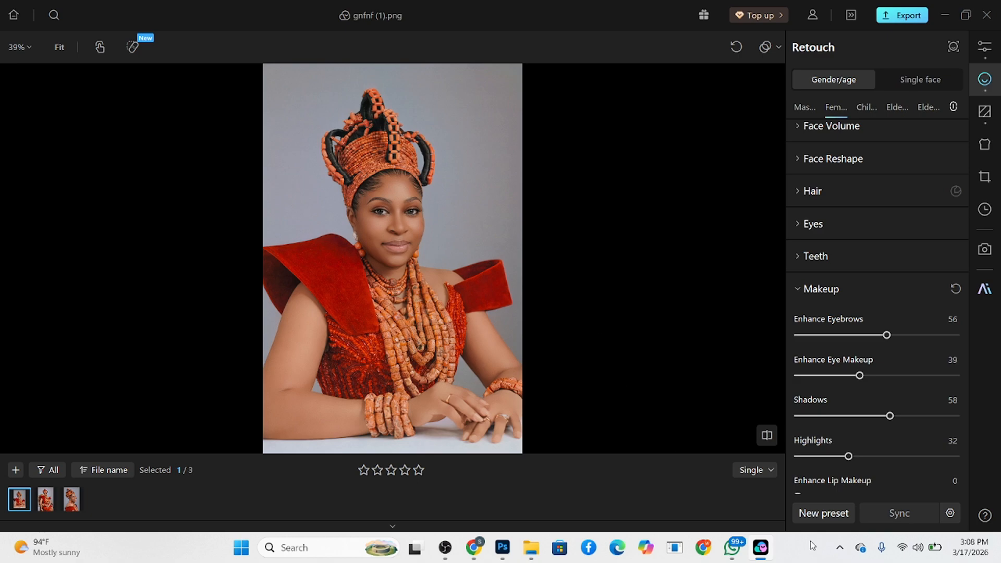
- Compare the original and all-effects versions of each of the three portraits side by side, examining faces, skin and background up close and in full
left_click(763, 477)
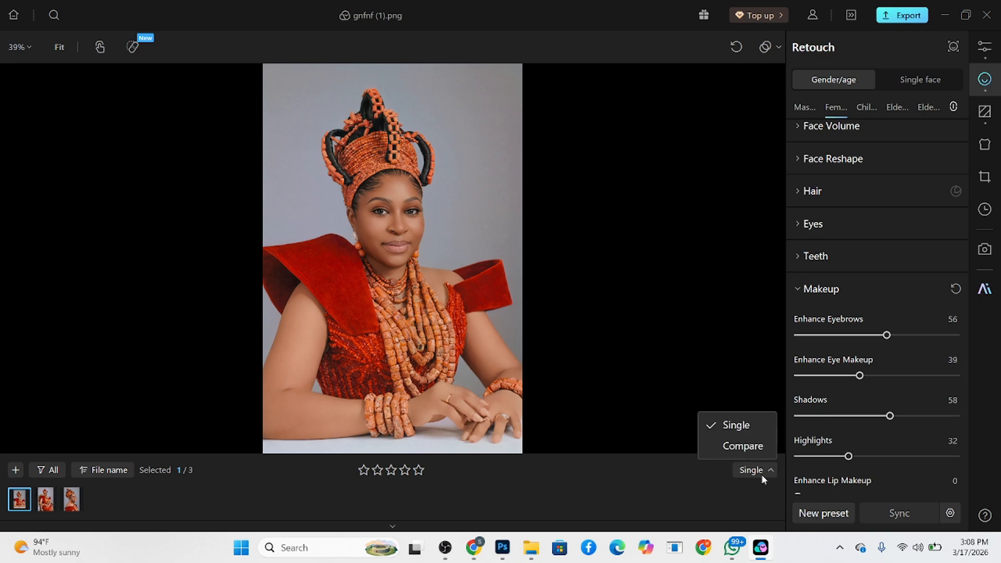
left_click(743, 446)
scroll(569, 235, "up", 3)
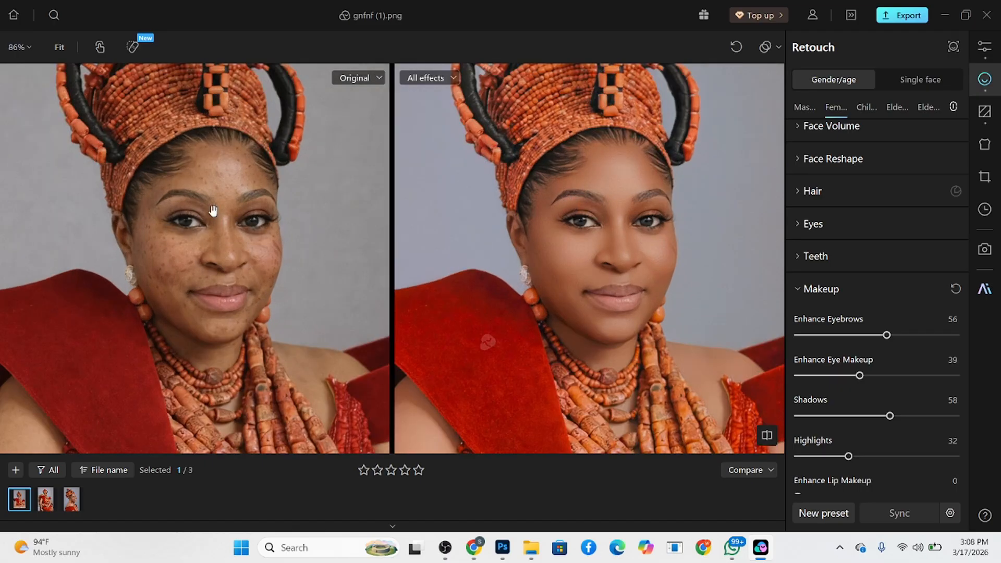
left_click(47, 502)
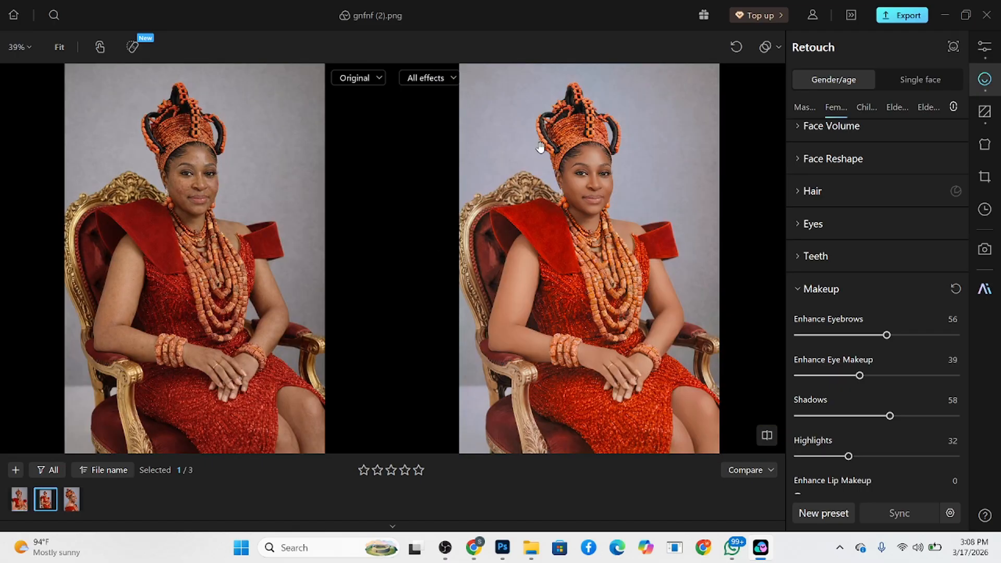
scroll(540, 148, "up", 2)
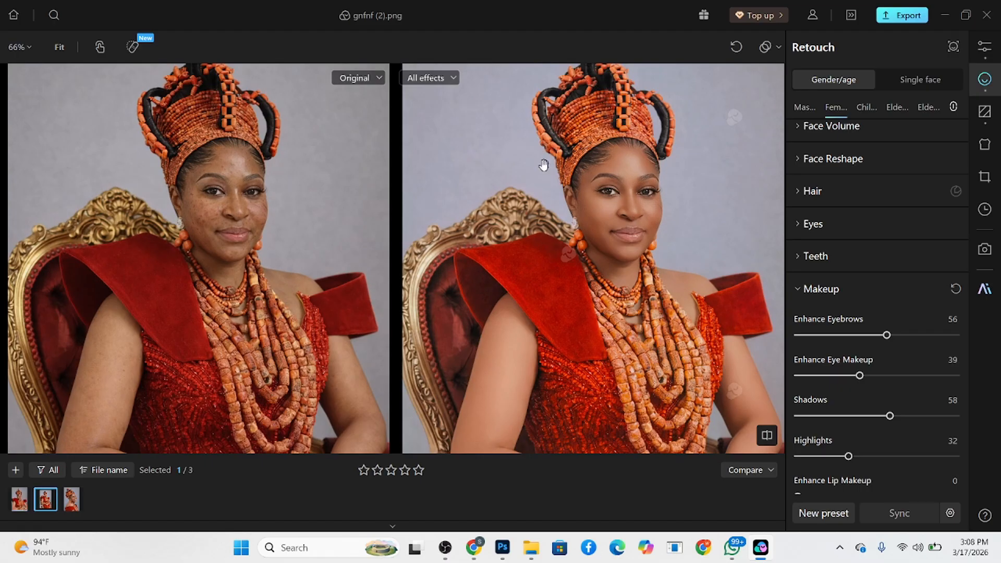
left_click(73, 498)
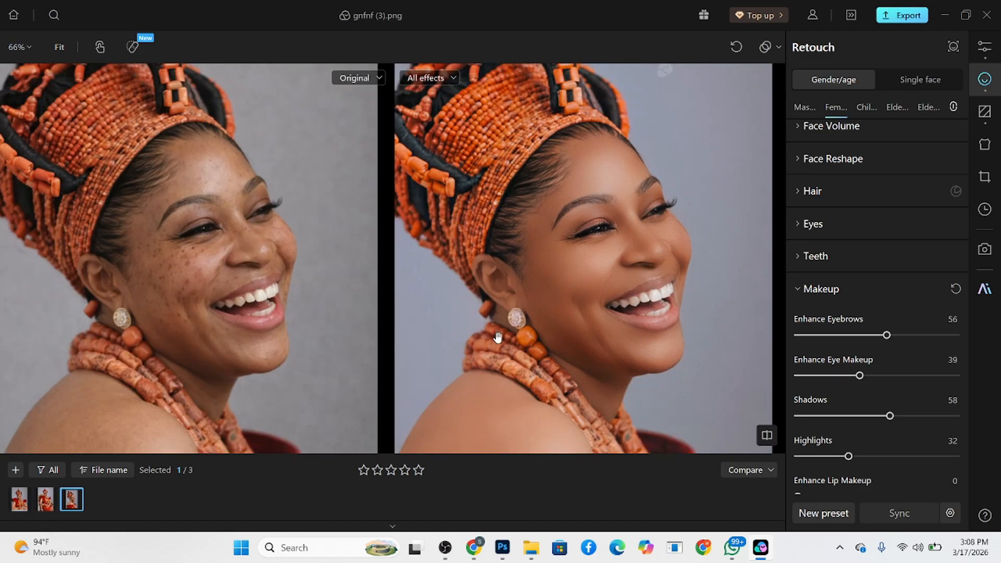
scroll(525, 127, "down", 3)
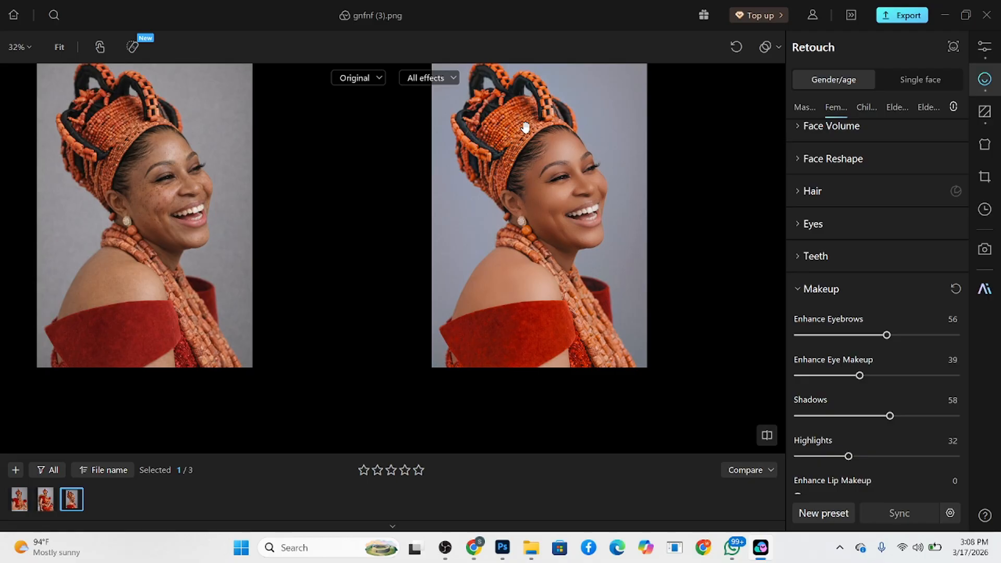
left_click_drag(546, 294, 541, 313)
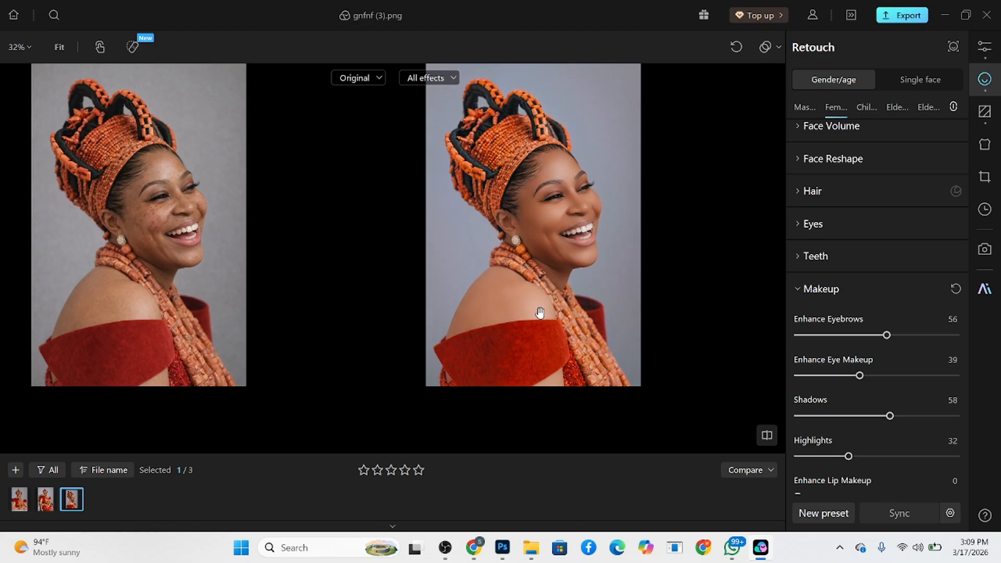